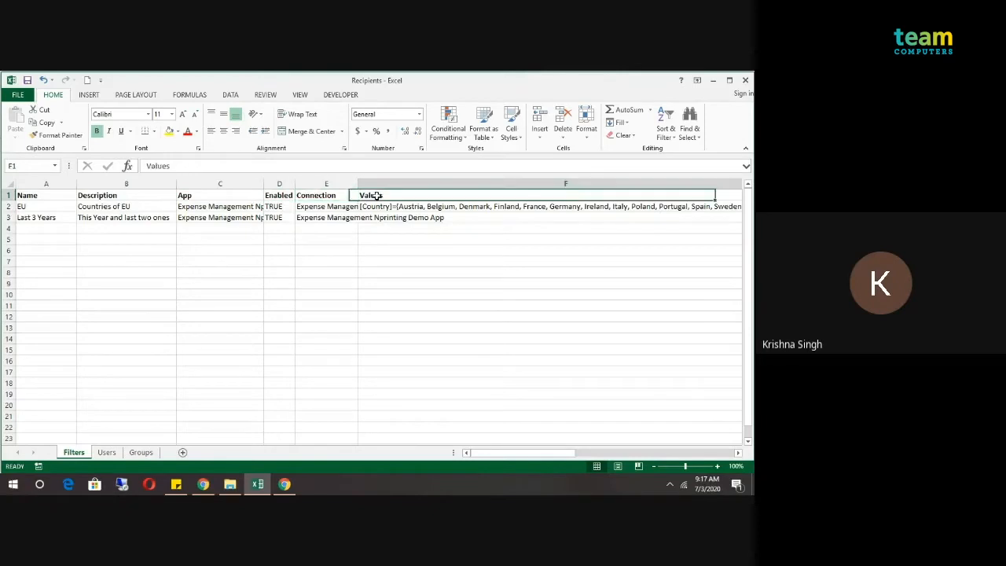
- Narrow the Values column on the Filters sheet so the Numeric Values, Formulas and Advanced Search columns fit in view
left_click_drag(540, 454, 594, 452)
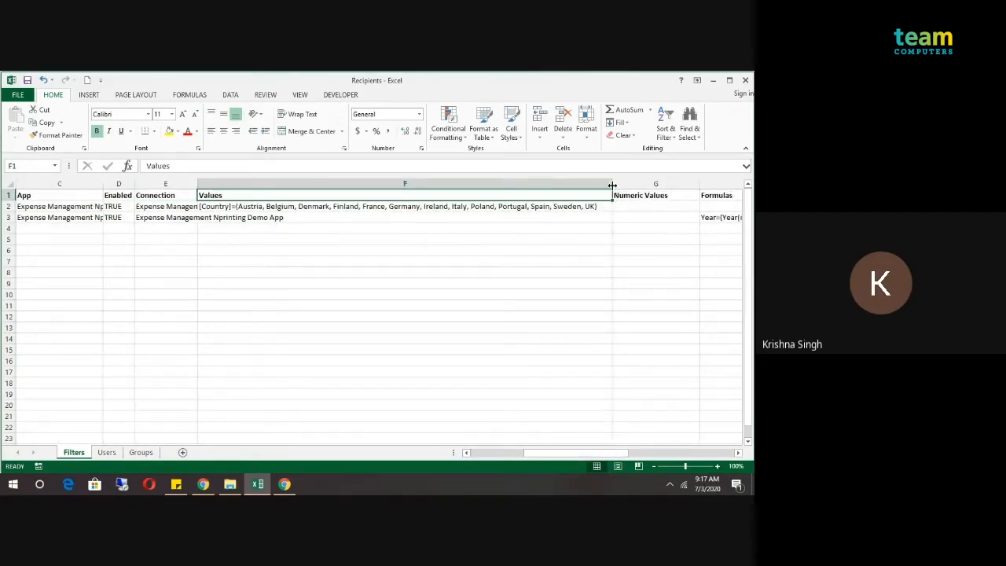
left_click_drag(614, 189, 321, 187)
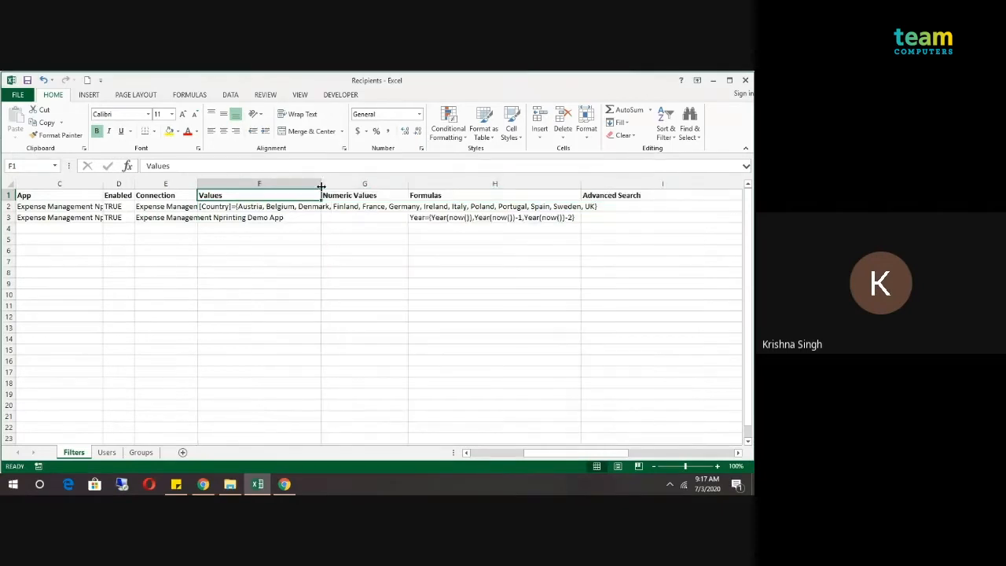
left_click(368, 196)
left_click(445, 196)
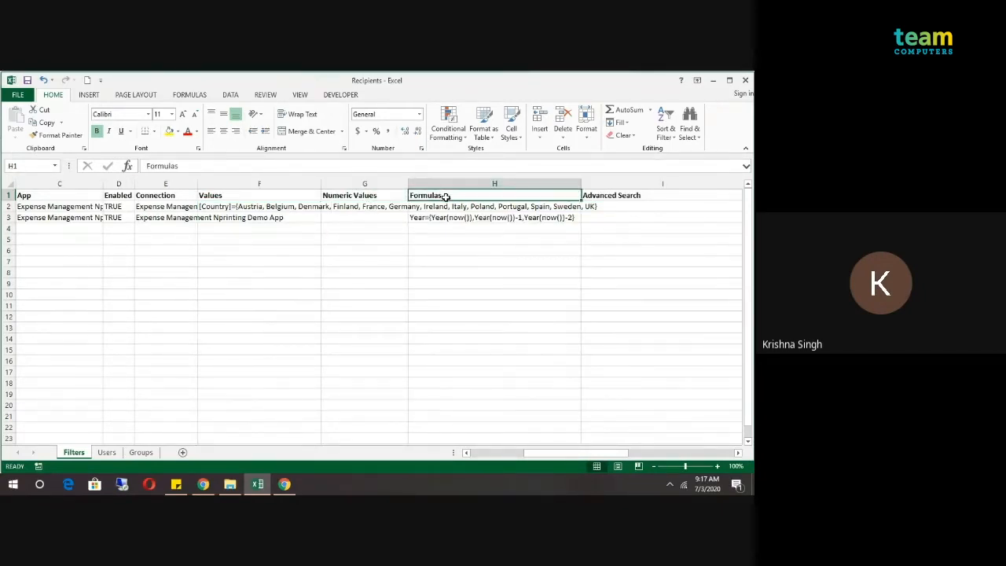
left_click(451, 206)
left_click(611, 195)
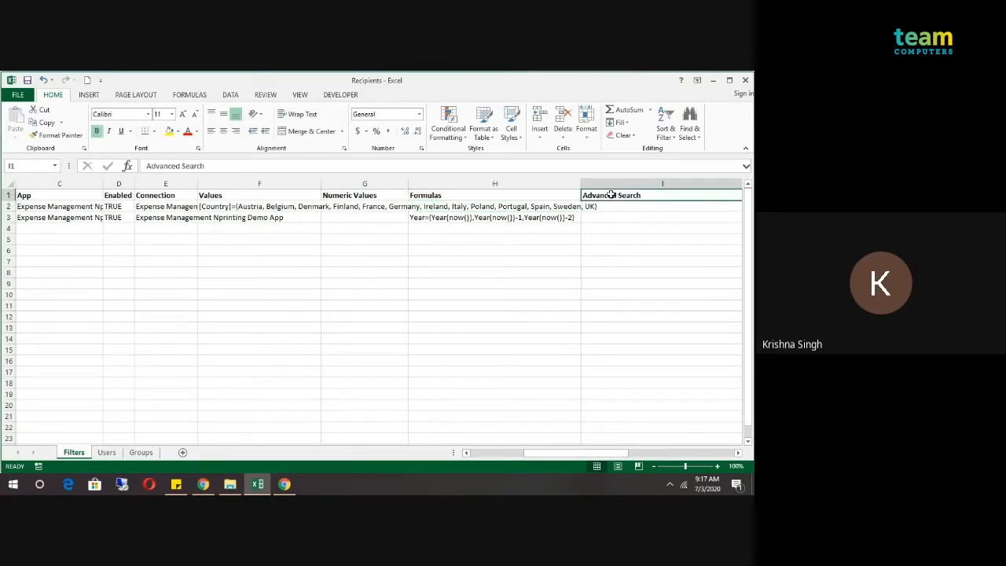
- Narrow the Advanced Search and Formulas columns on the Filters sheet to roughly fit their headers and contents
left_click_drag(563, 454, 590, 454)
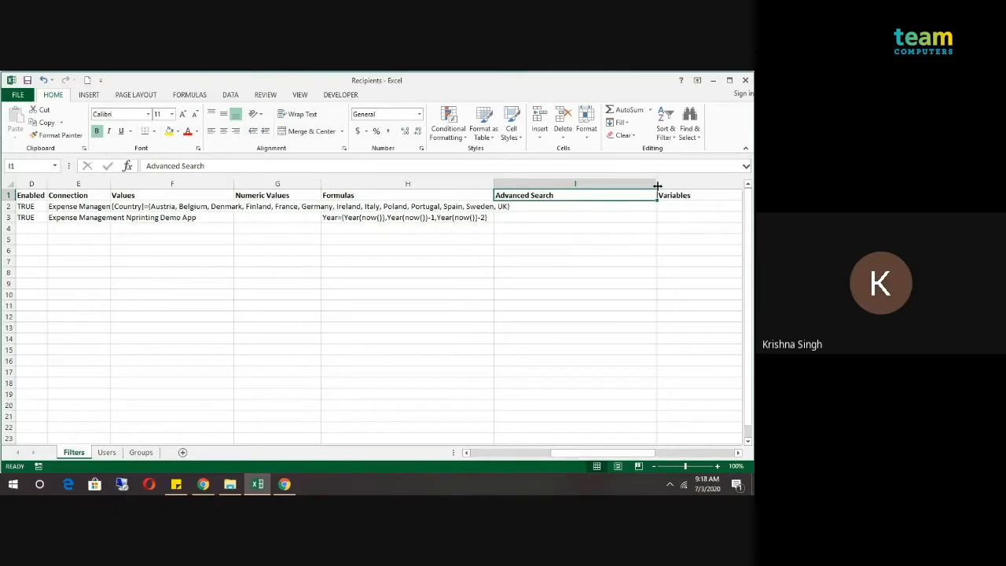
left_click_drag(657, 185, 567, 186)
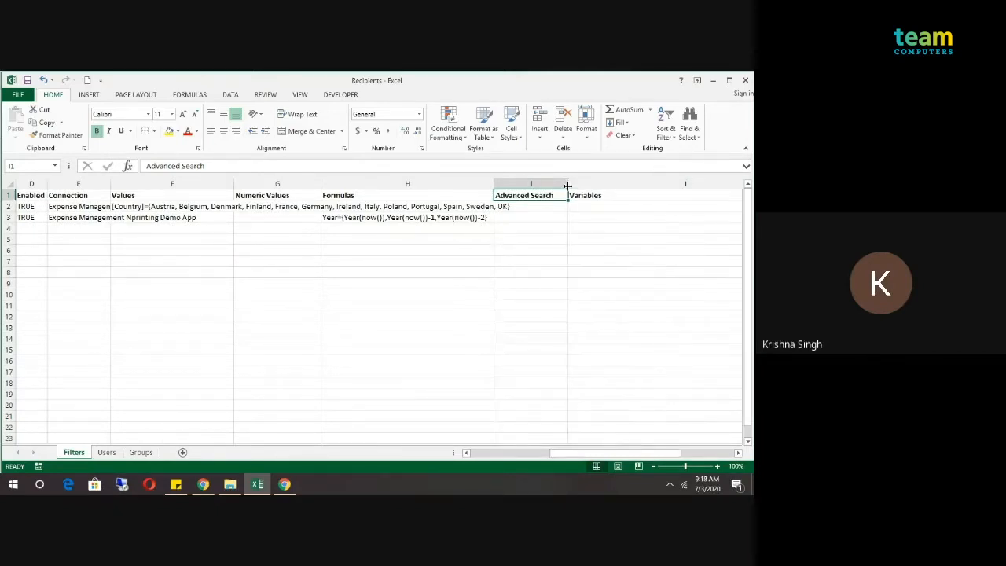
left_click_drag(493, 186, 431, 186)
left_click(375, 284)
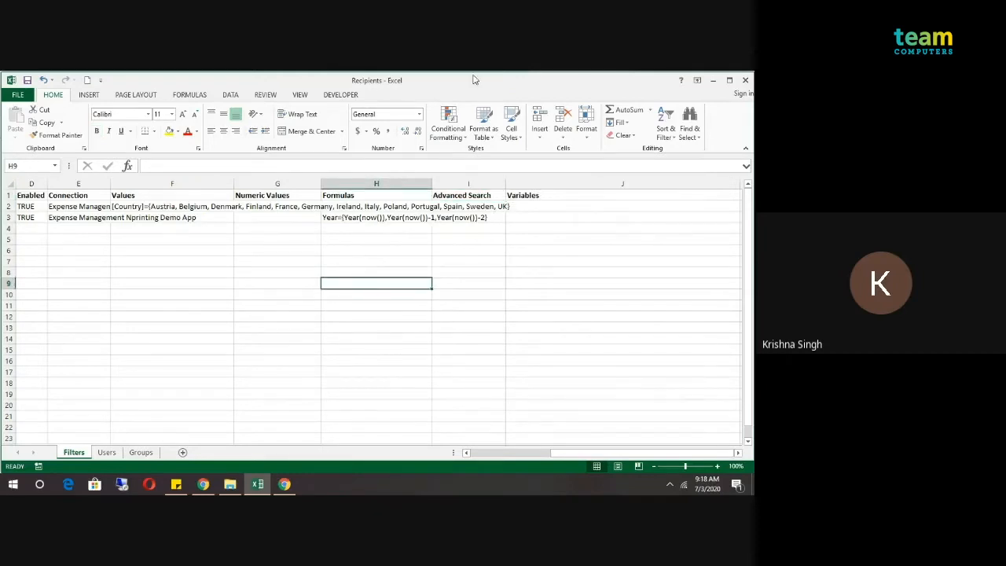
- Narrow the Variables column on the Filters sheet to about a third of its width
left_click(459, 208)
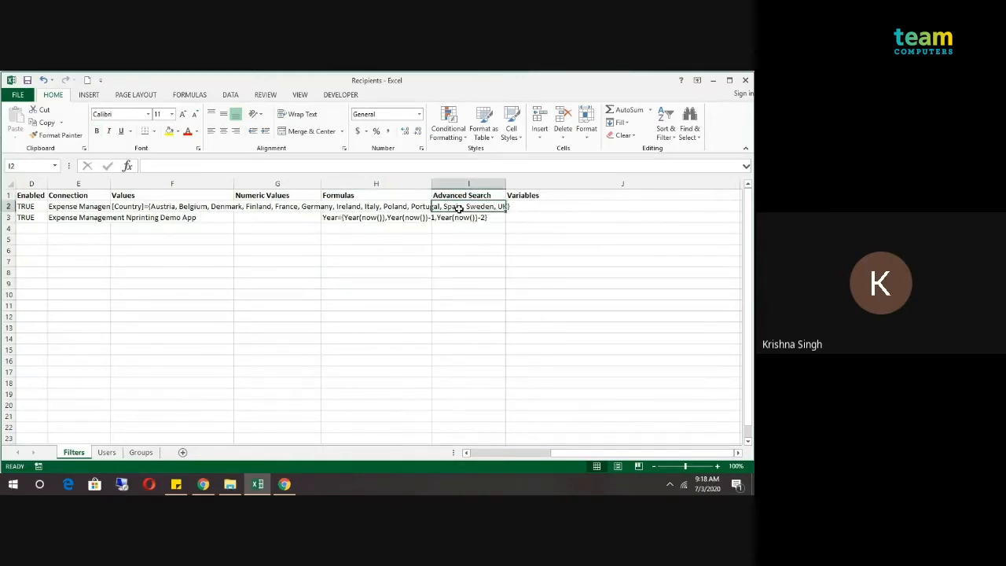
left_click(533, 204)
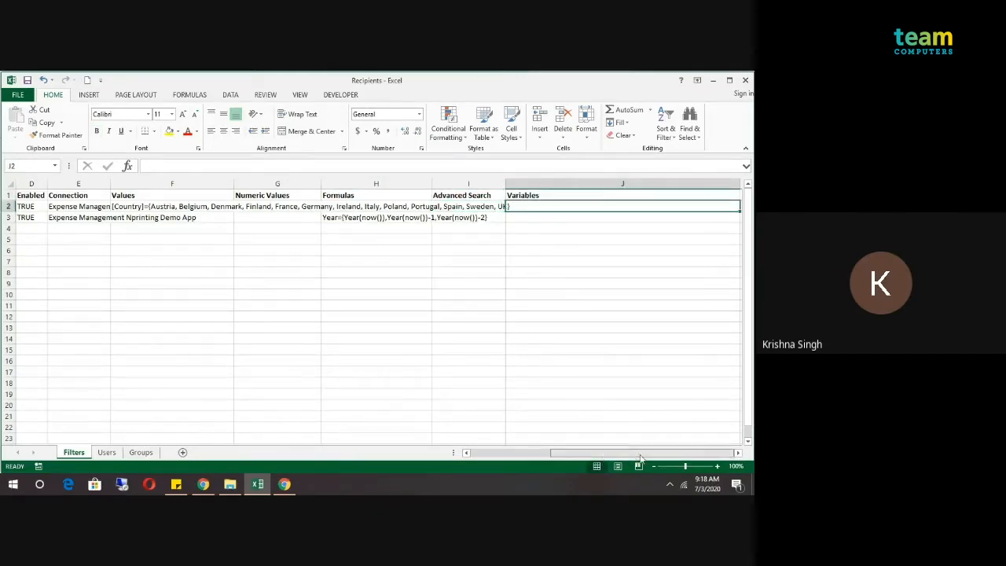
left_click(738, 453)
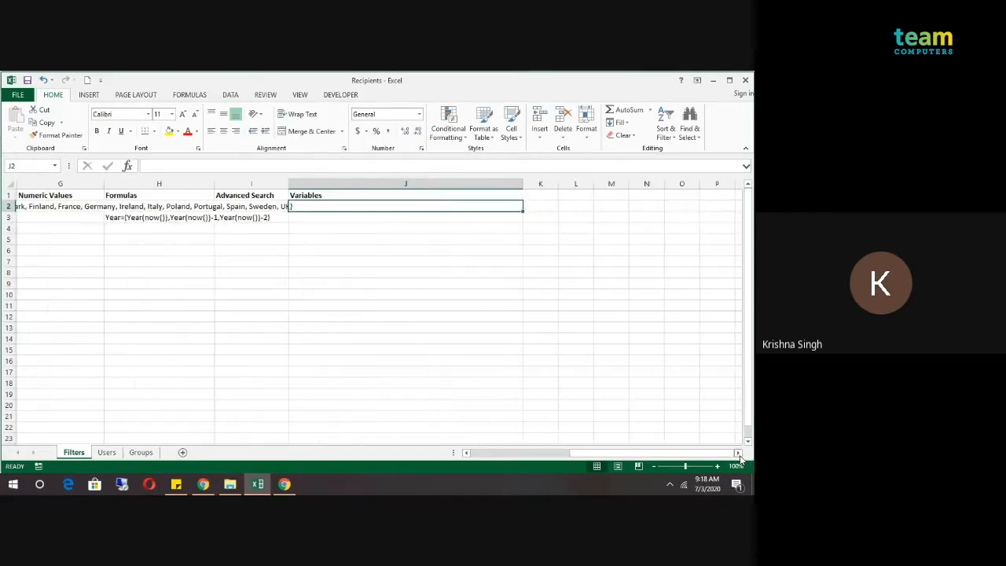
left_click_drag(522, 184, 372, 186)
left_click(357, 292)
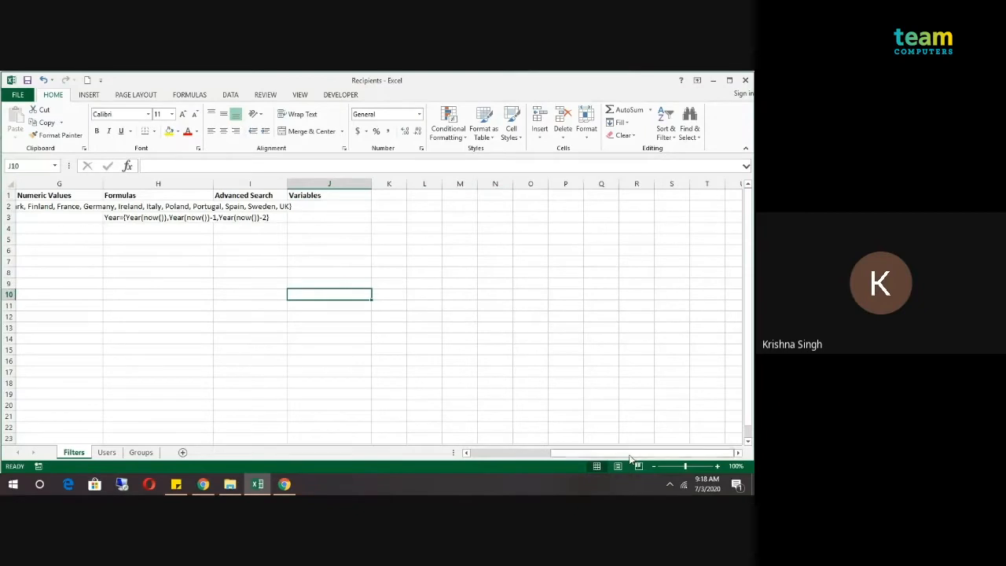
- Review the EU and Last 3 Years filter rows from the Name column through the Advanced Search column
left_click_drag(613, 453, 472, 454)
left_click(434, 357)
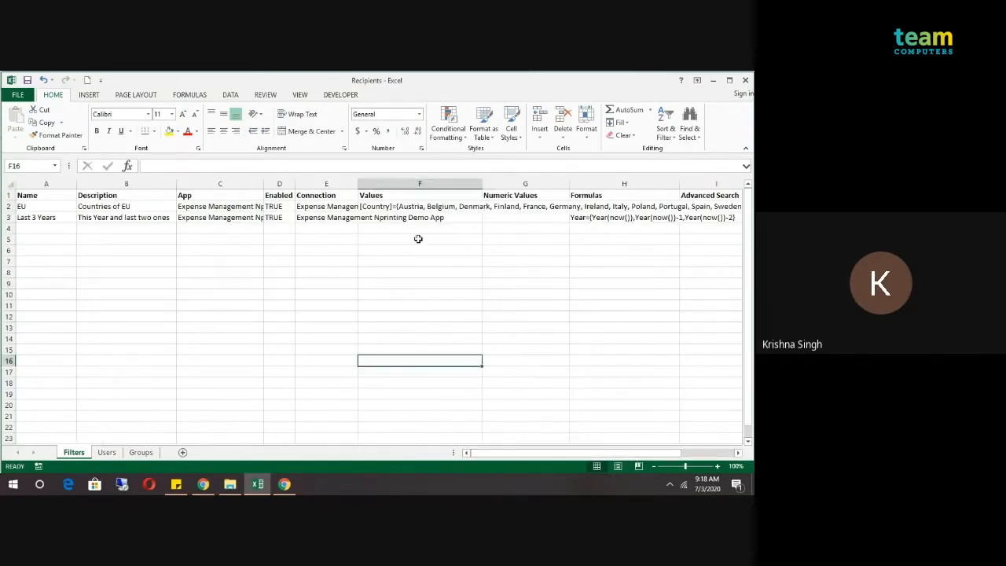
left_click(367, 396)
left_click(246, 360)
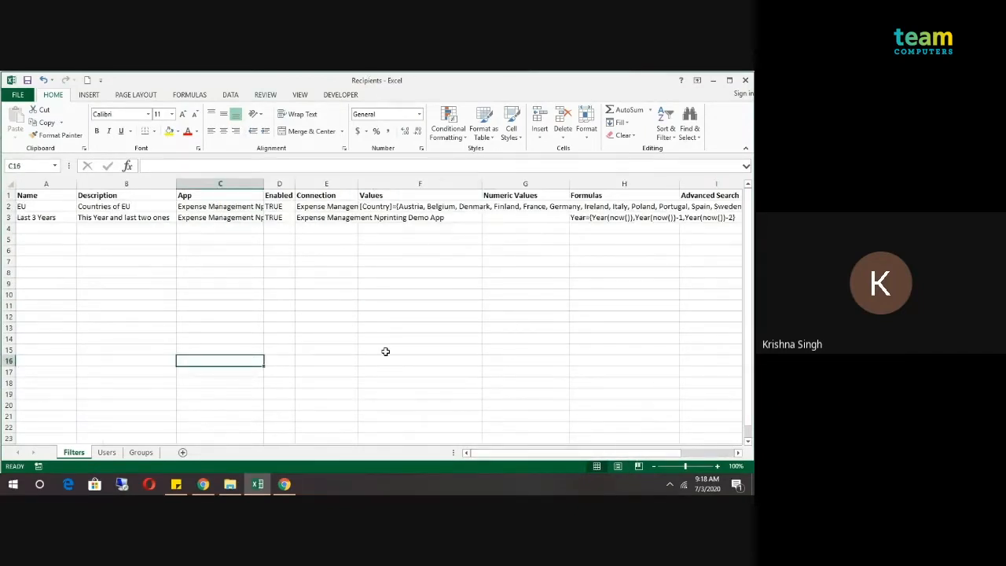
left_click(288, 295)
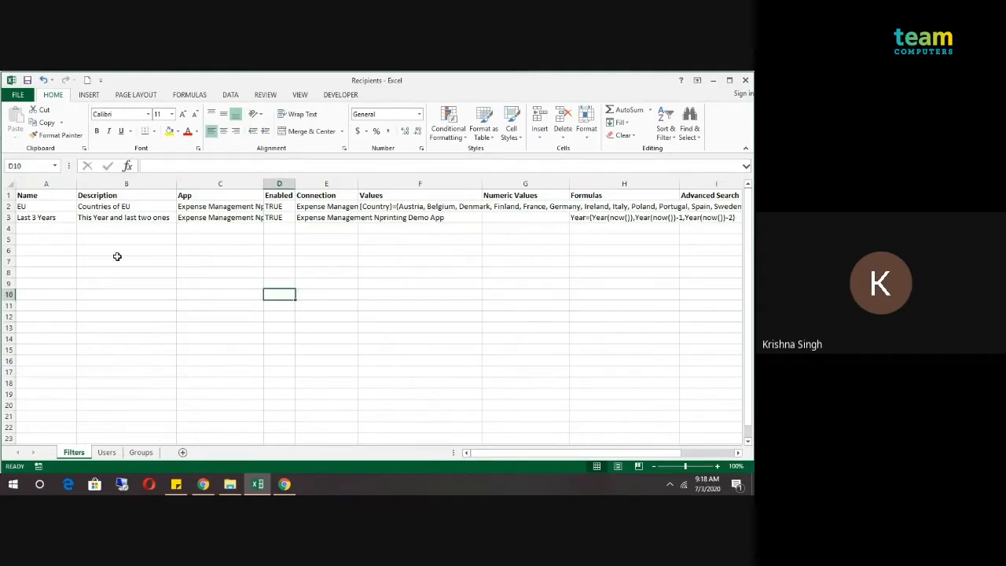
left_click_drag(26, 206, 710, 218)
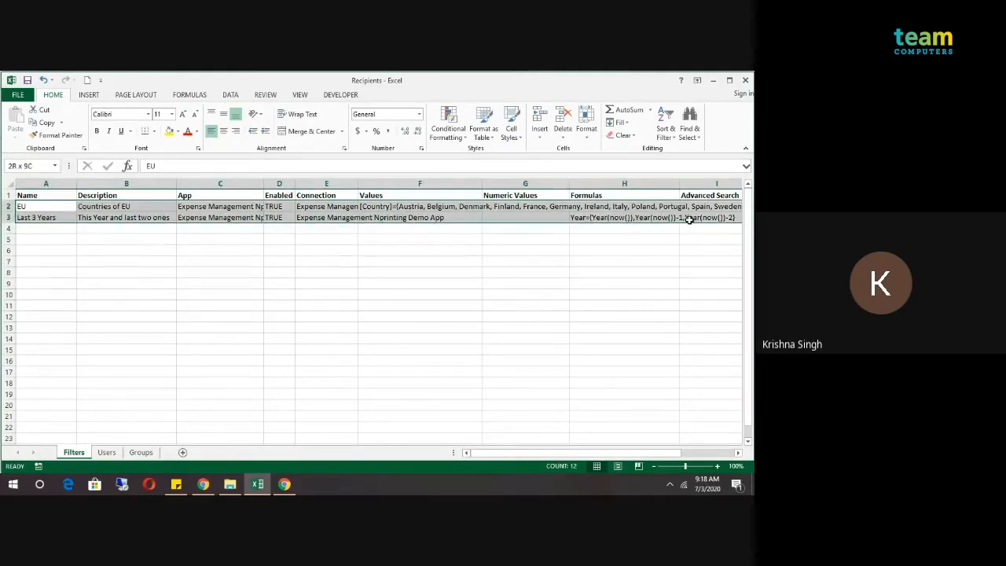
left_click(410, 300)
left_click(262, 273)
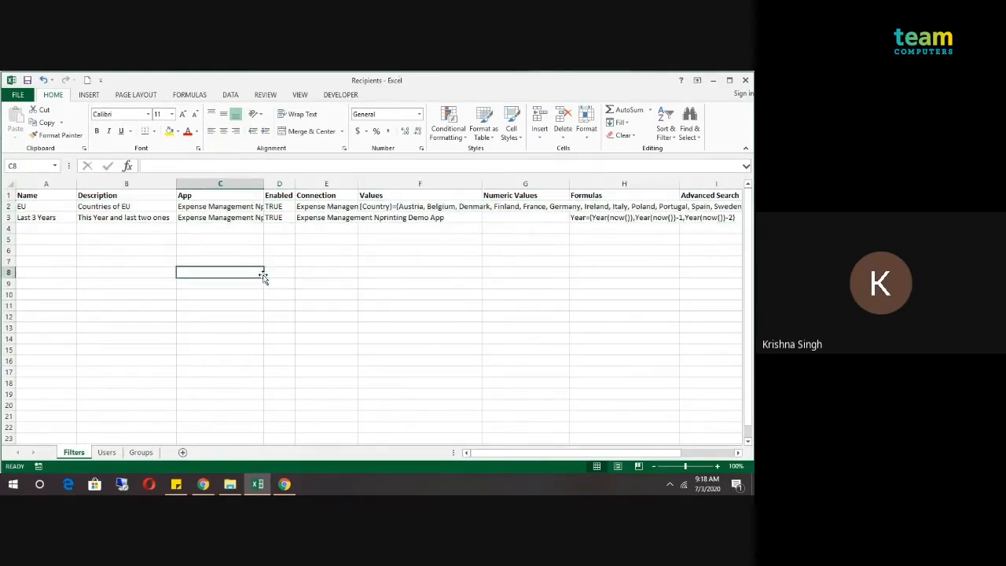
- Open the Users sheet and examine the entries in its Email and Username columns
left_click(108, 452)
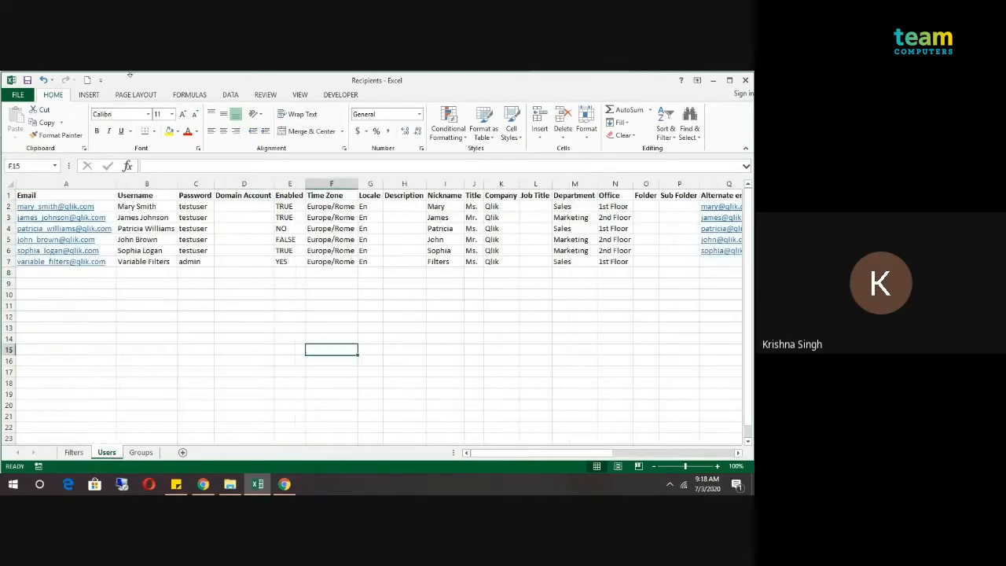
left_click(145, 338)
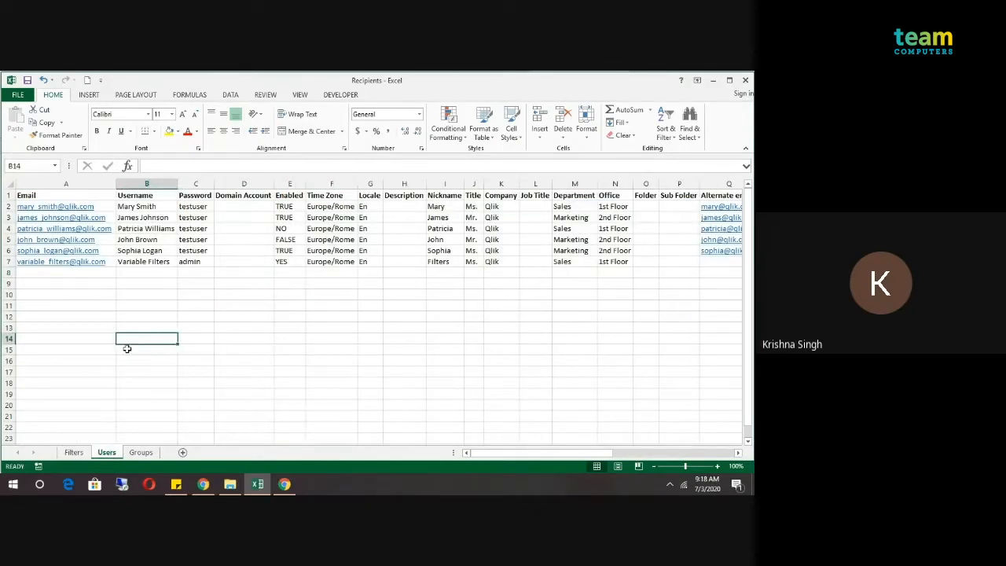
left_click(273, 319)
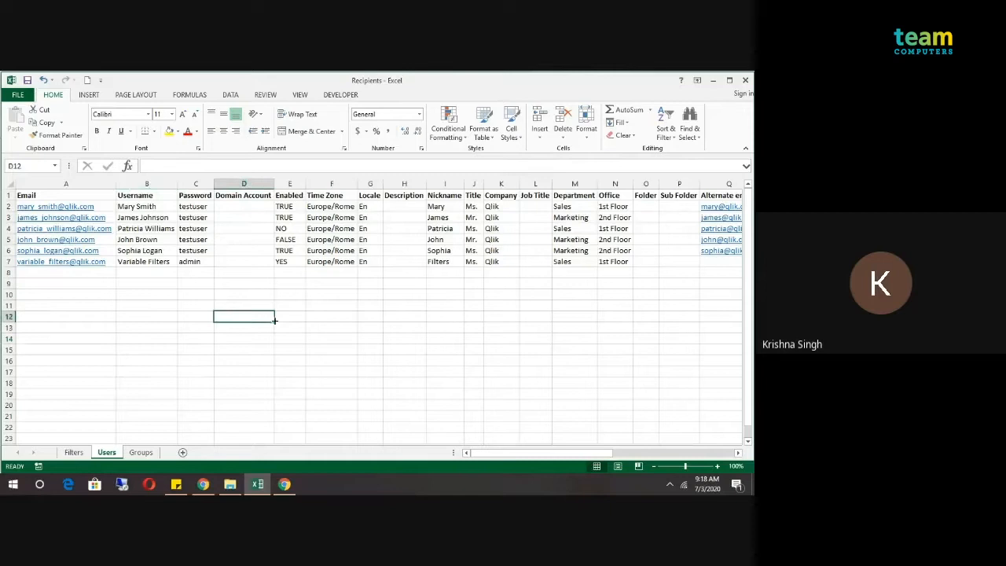
left_click(103, 336)
left_click(139, 297)
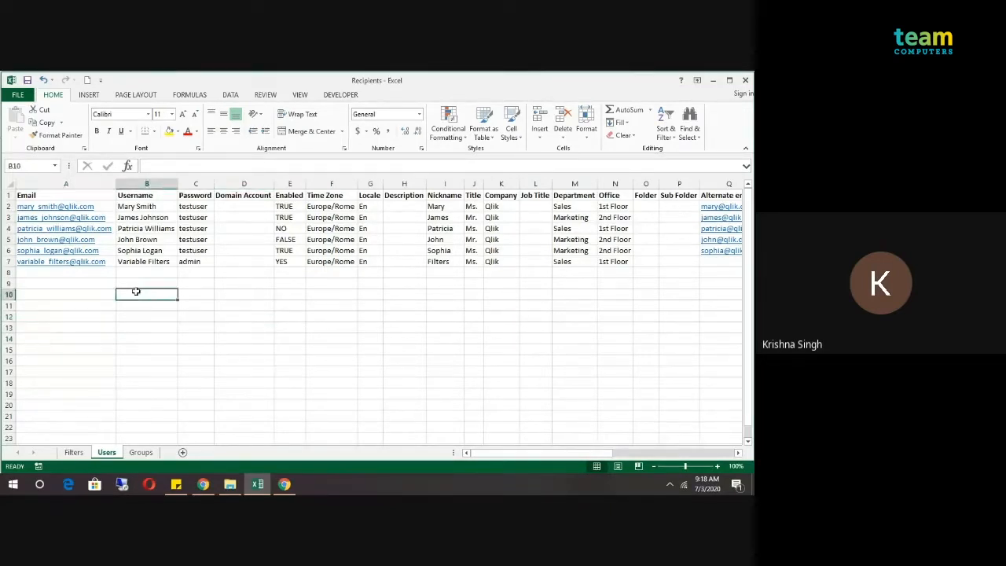
left_click_drag(109, 205, 101, 389)
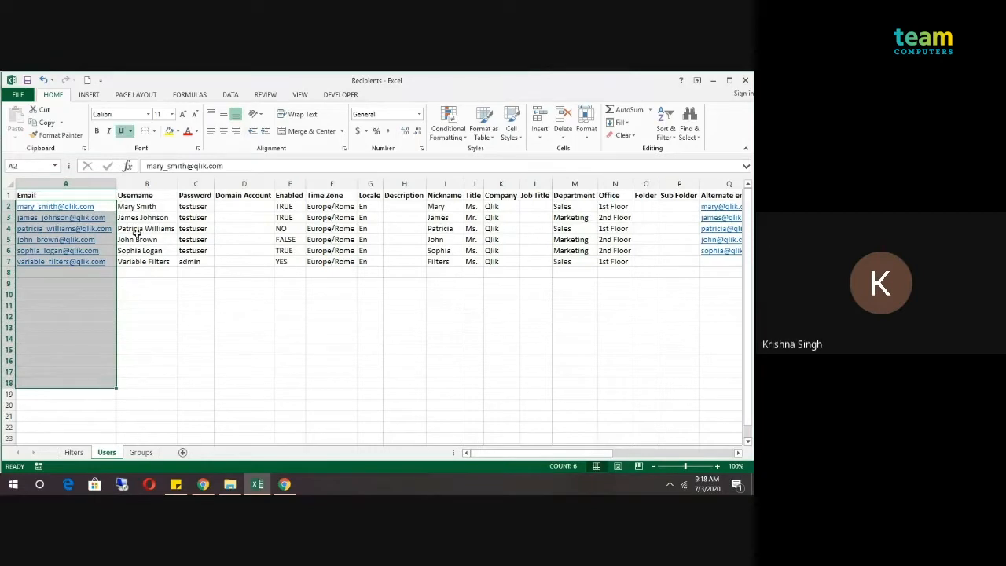
left_click(122, 356)
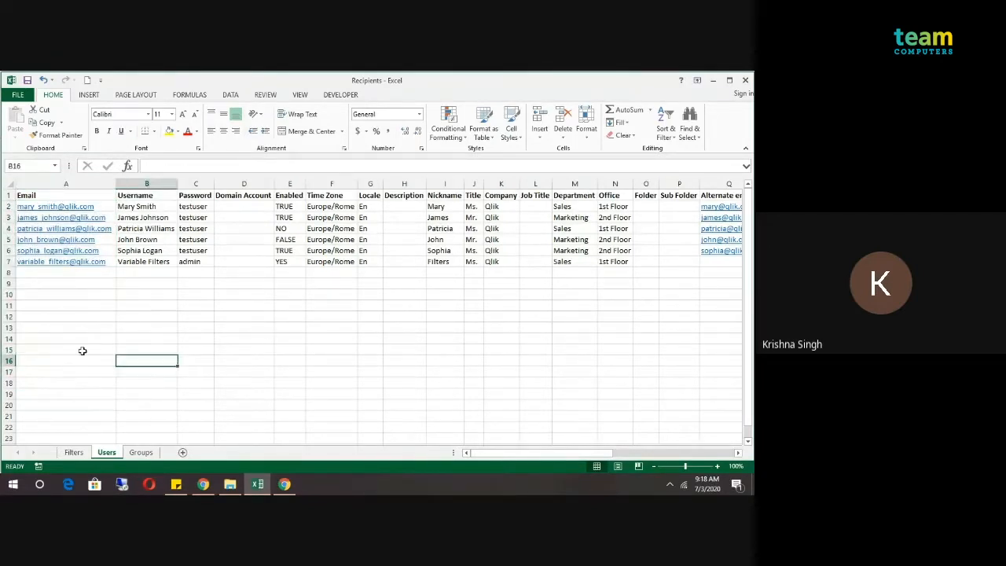
left_click_drag(150, 203, 157, 398)
left_click(156, 327)
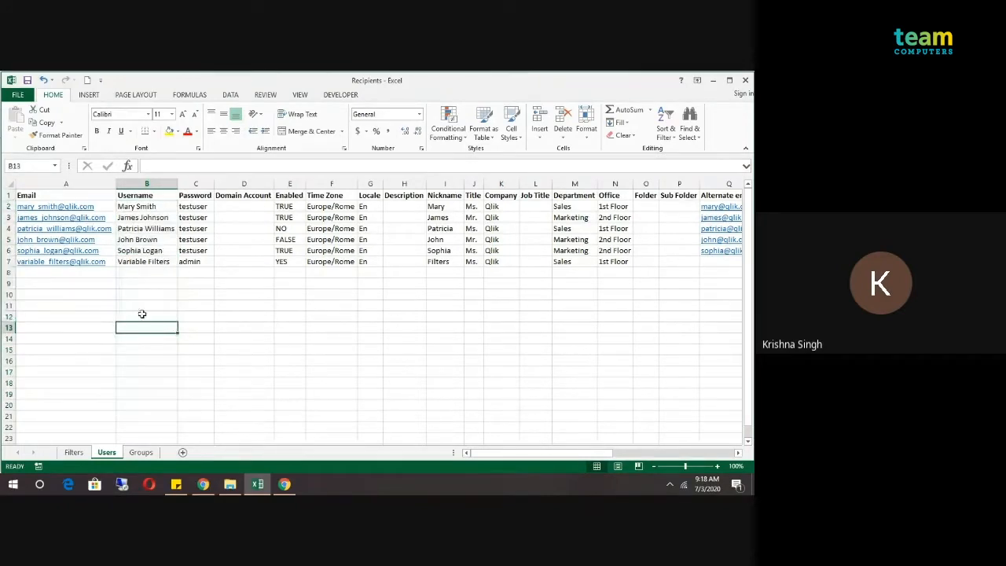
left_click(143, 315)
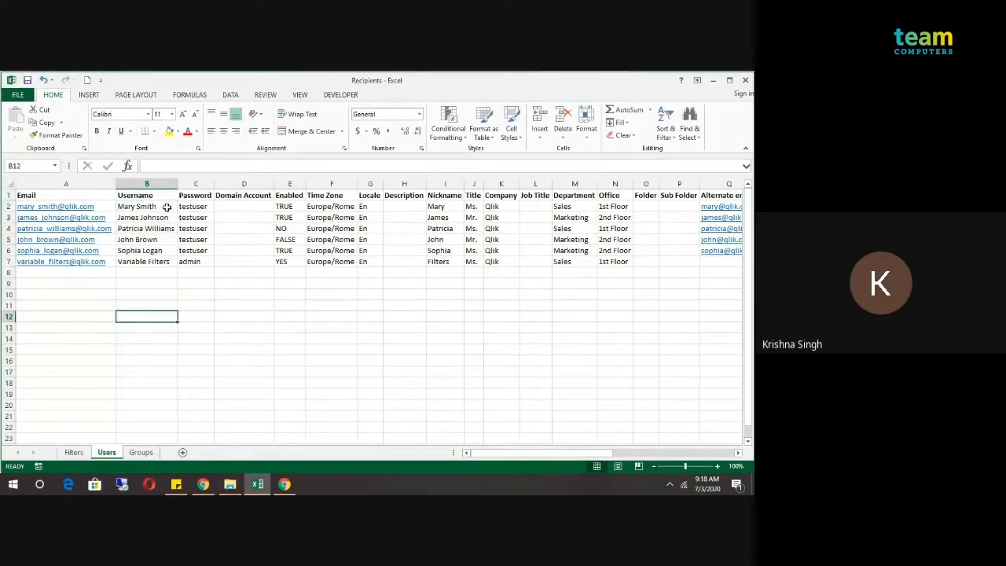
left_click_drag(169, 206, 162, 345)
left_click(209, 338)
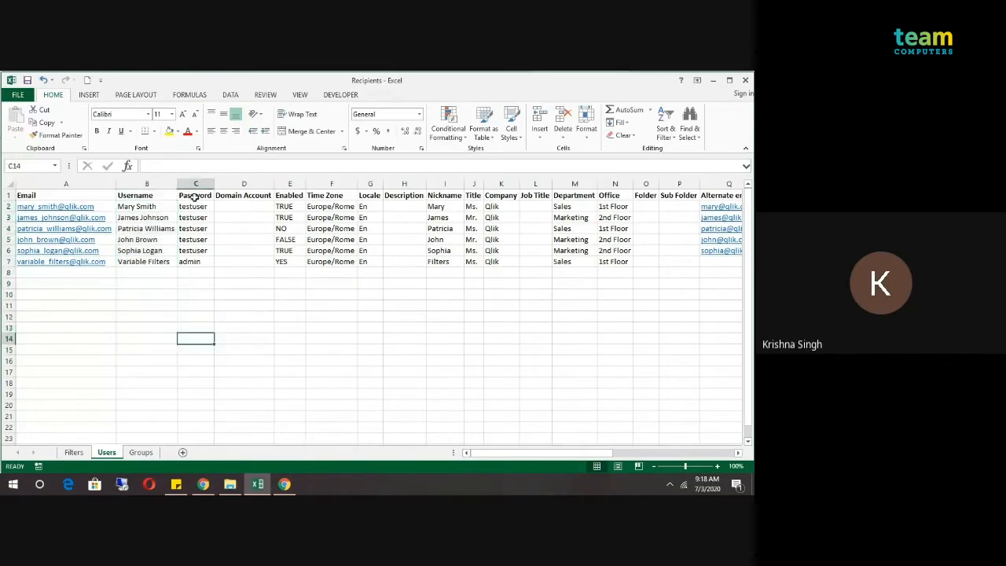
- Examine the entries in the Password column of the Users sheet down to the last user row
left_click_drag(197, 206, 202, 348)
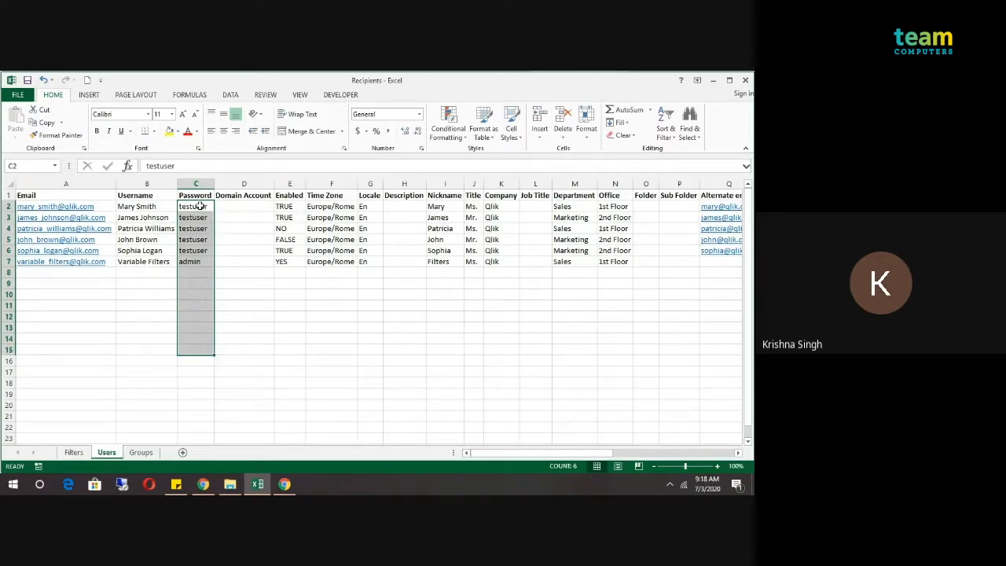
left_click_drag(201, 206, 234, 350)
left_click(210, 266)
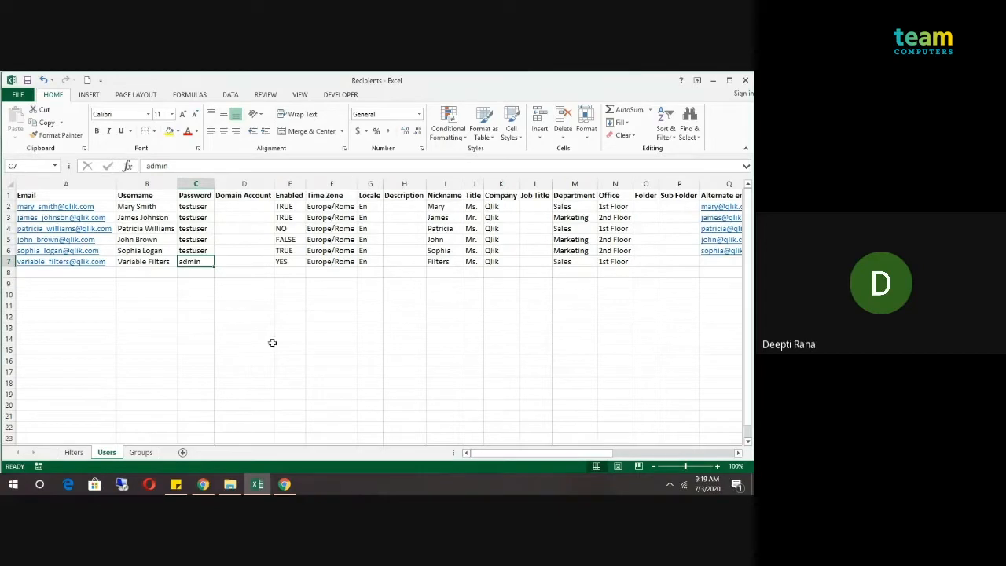
left_click(284, 484)
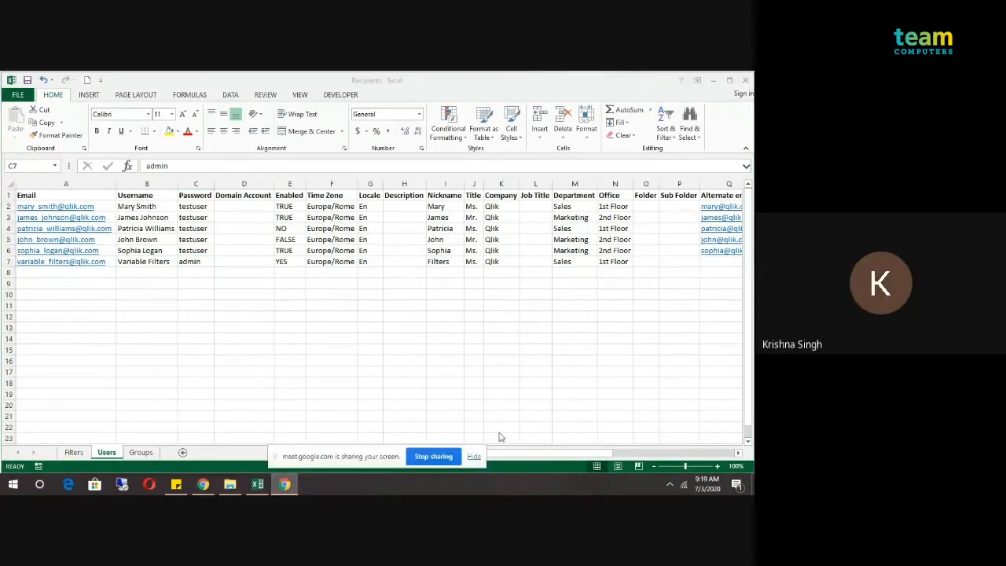
left_click(474, 456)
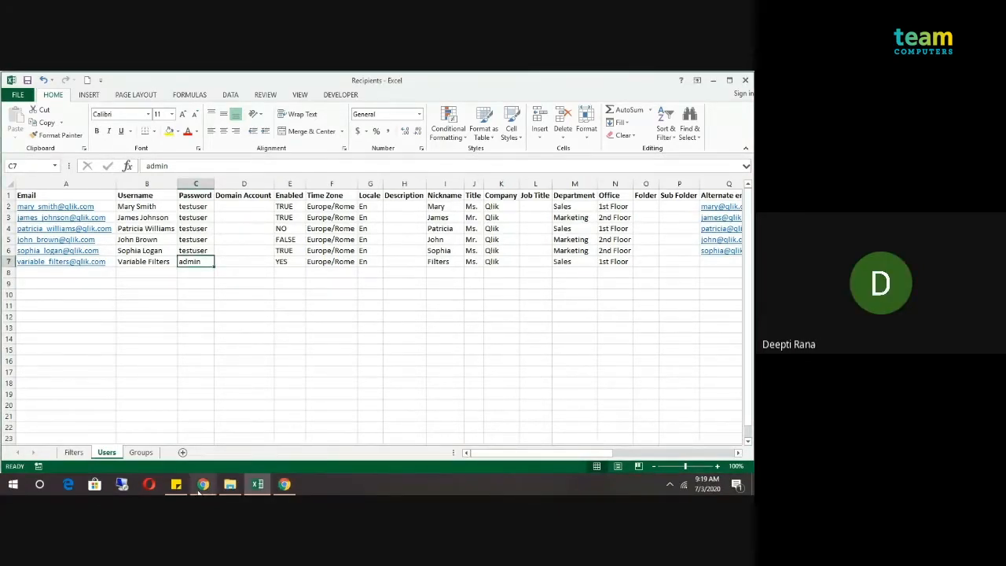
left_click(203, 485)
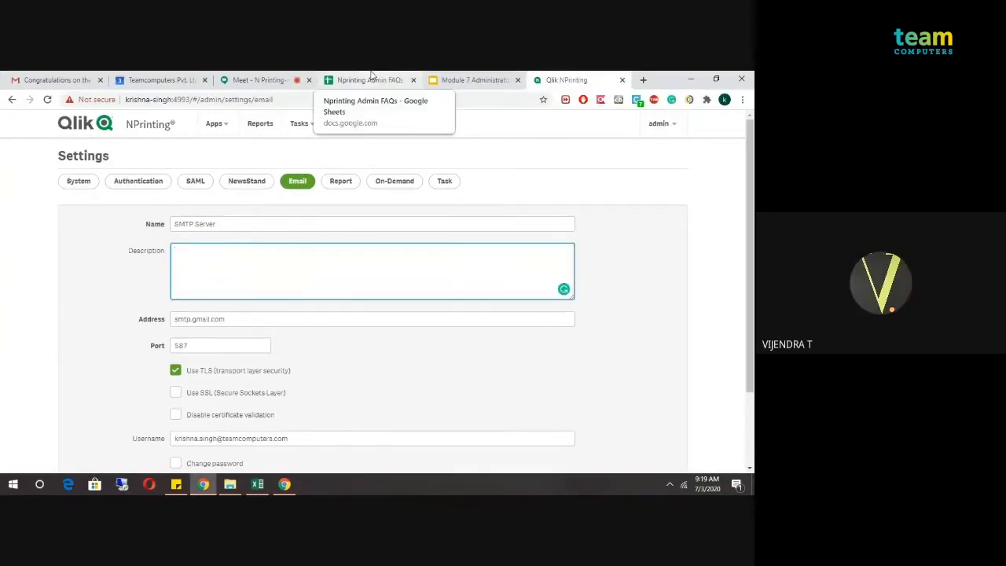
mouse_move(287, 486)
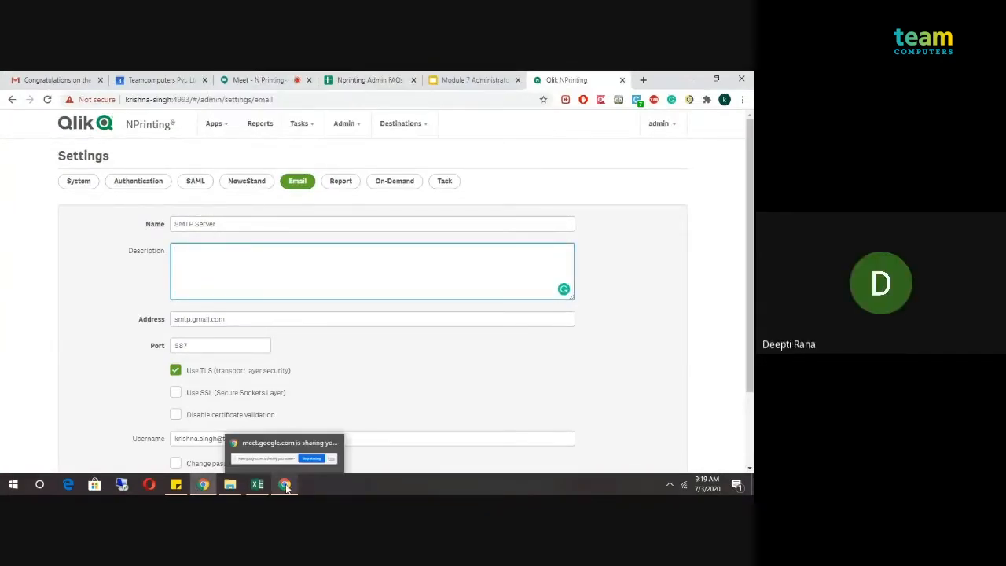
left_click(284, 455)
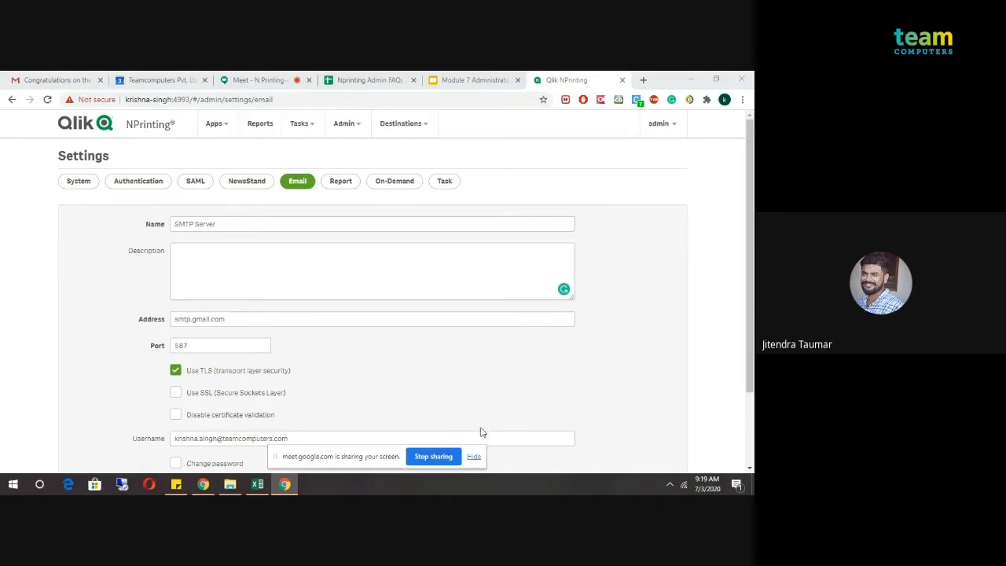
left_click(474, 457)
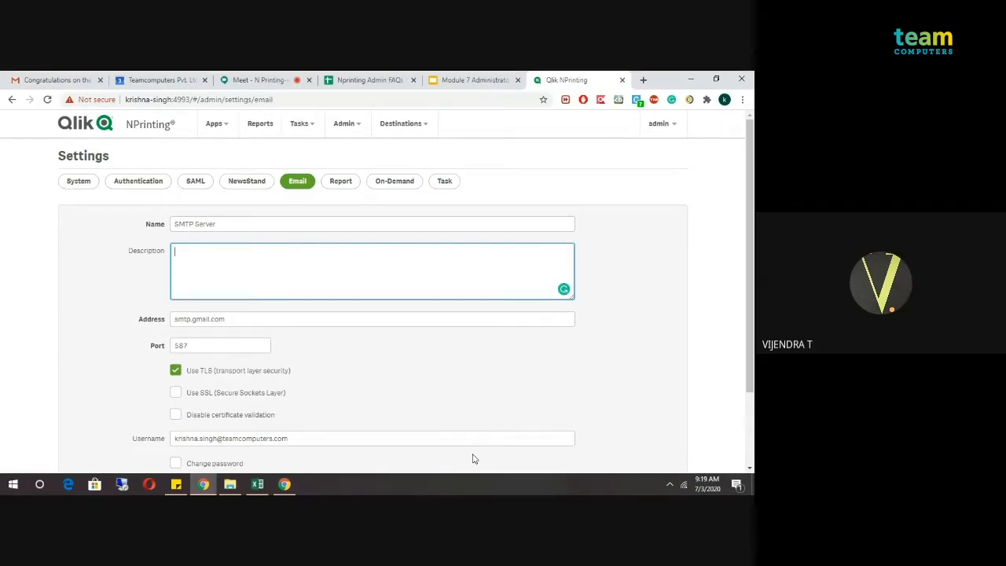
left_click(424, 370)
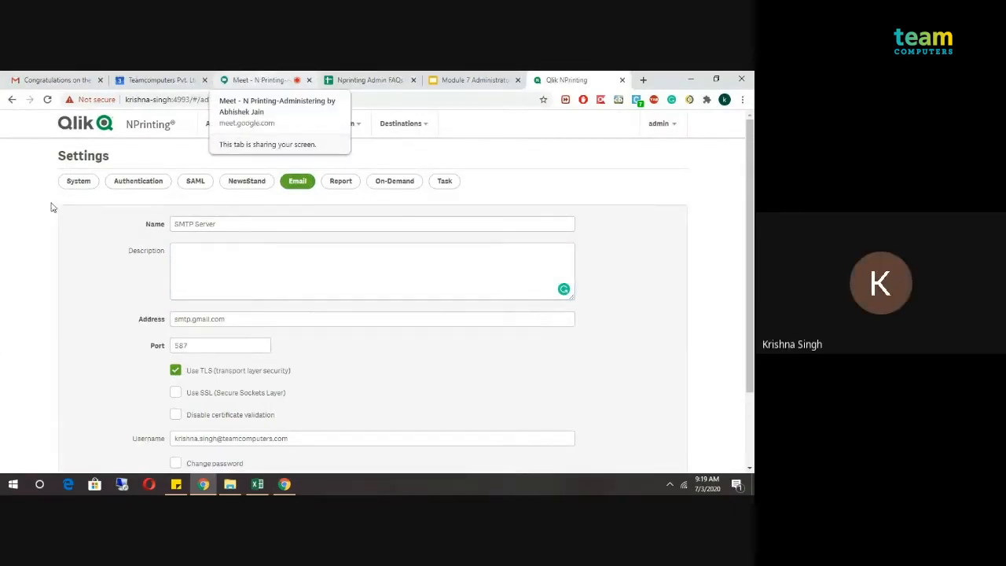
left_click(260, 485)
left_click(290, 327)
left_click(404, 349)
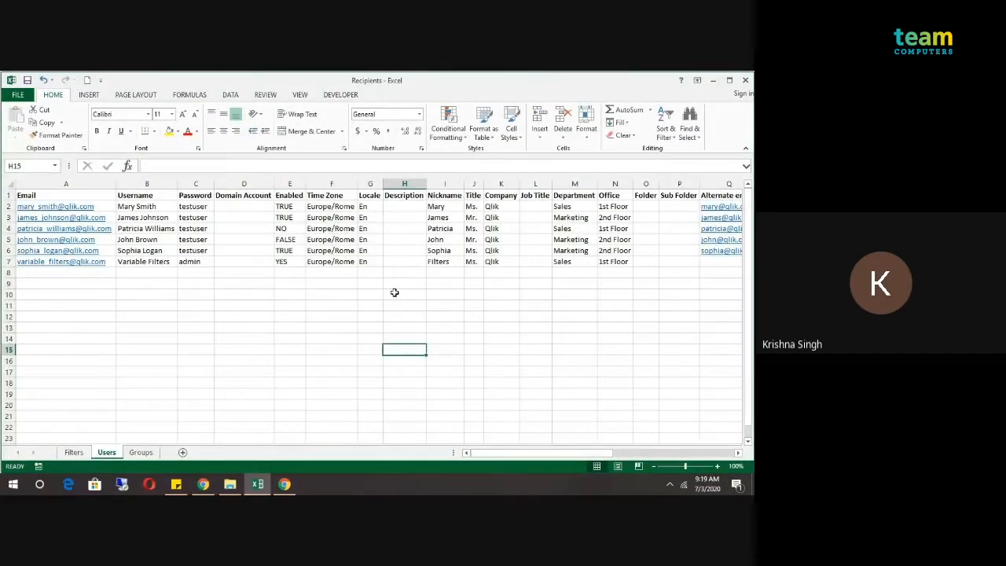
- Examine the Domain Account and Enabled columns of the Users sheet across all user rows
left_click(228, 204)
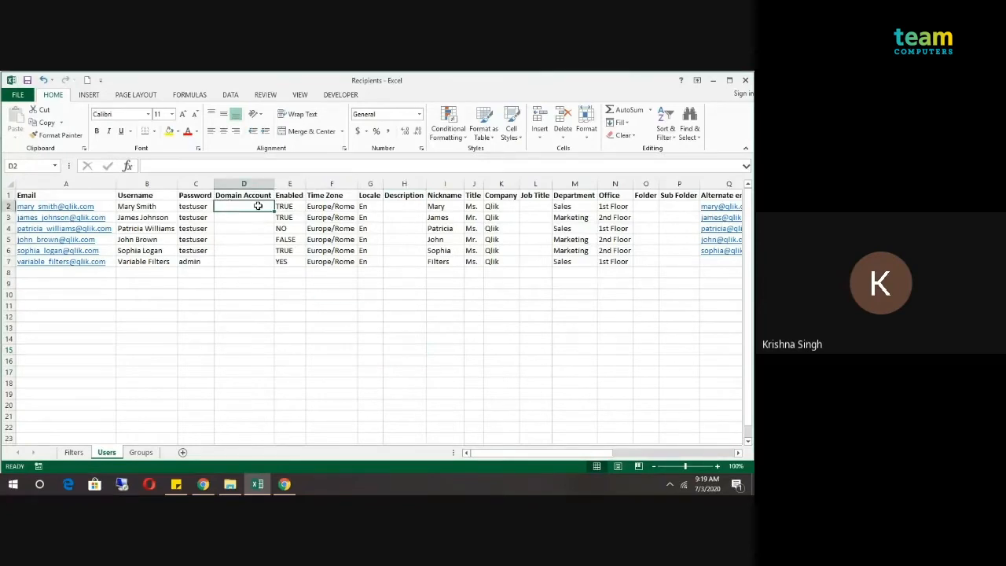
left_click_drag(258, 206, 260, 277)
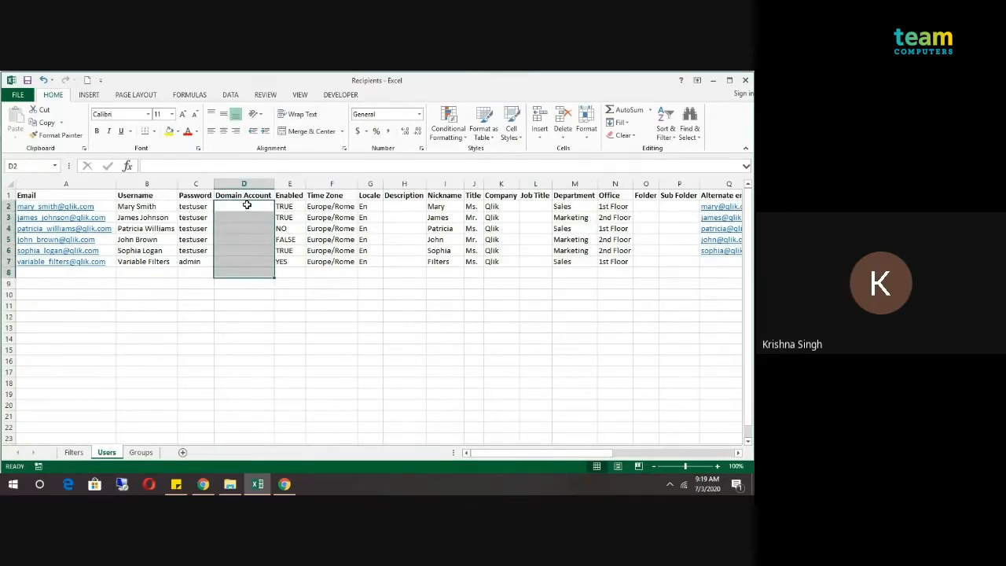
left_click_drag(246, 206, 247, 288)
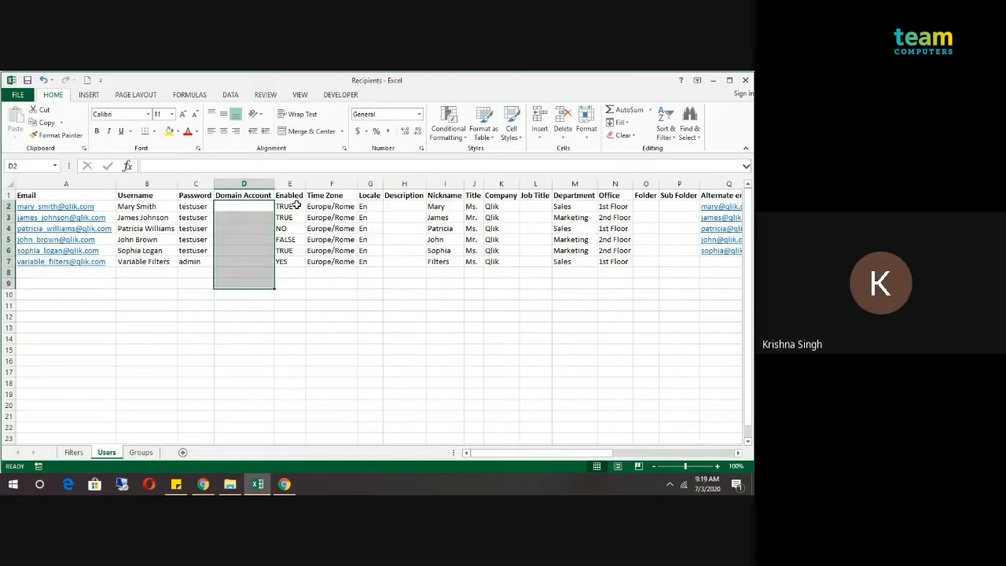
left_click_drag(295, 206, 308, 276)
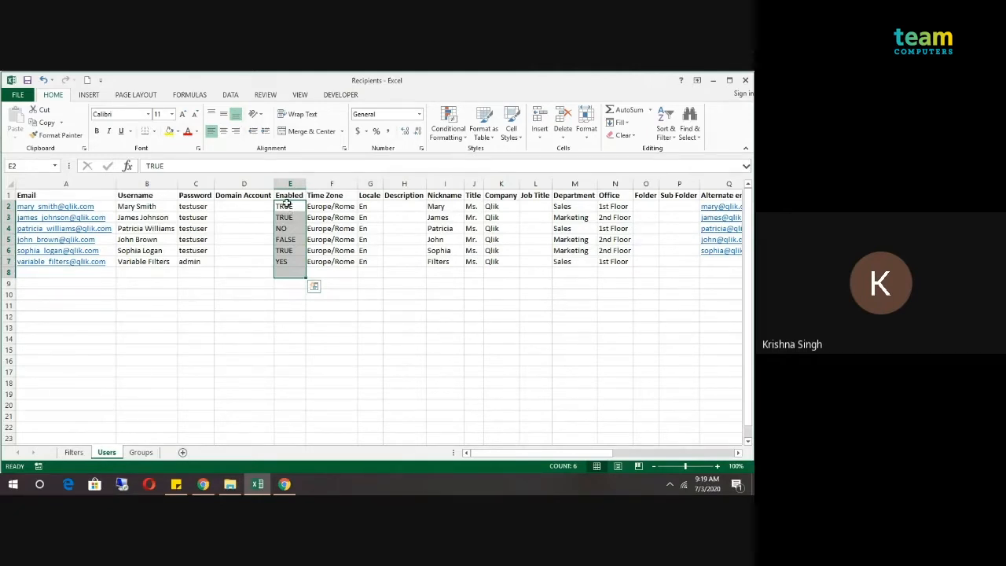
left_click(286, 205)
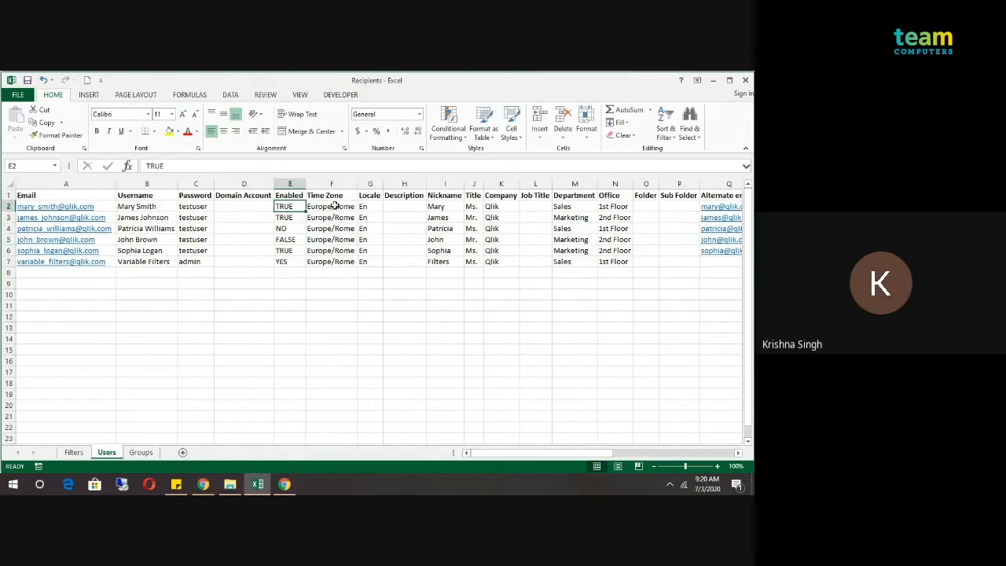
- Review the Users sheet columns from Time Zone, Locale and Description through Nickname to Office
left_click_drag(335, 206, 335, 322)
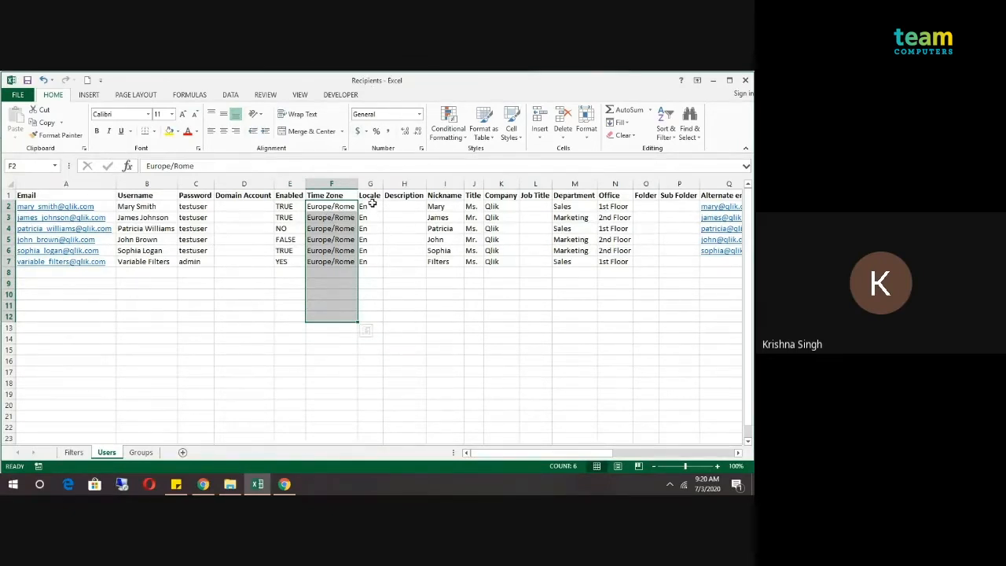
left_click_drag(372, 204, 370, 272)
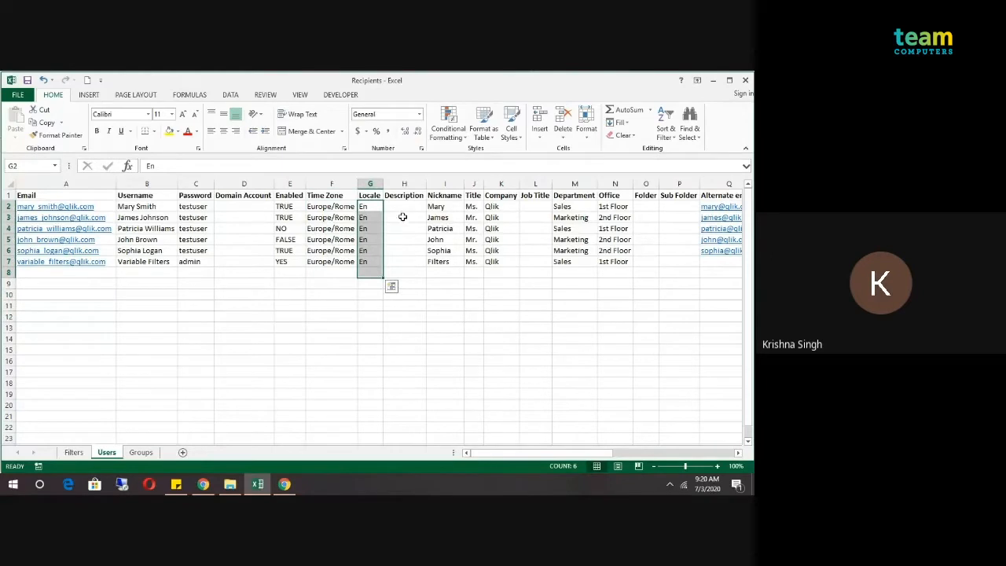
left_click_drag(406, 210, 413, 304)
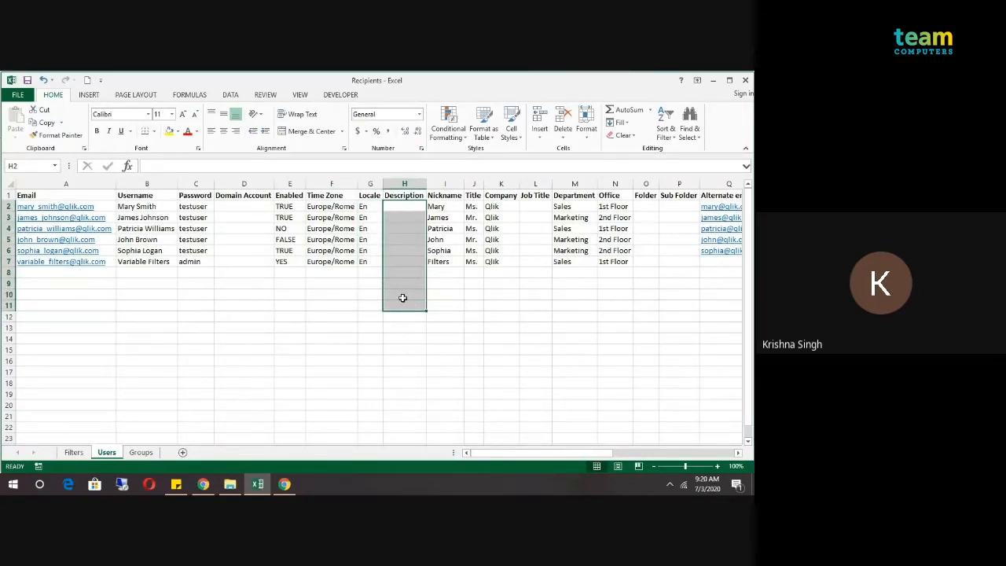
left_click_drag(443, 206, 440, 316)
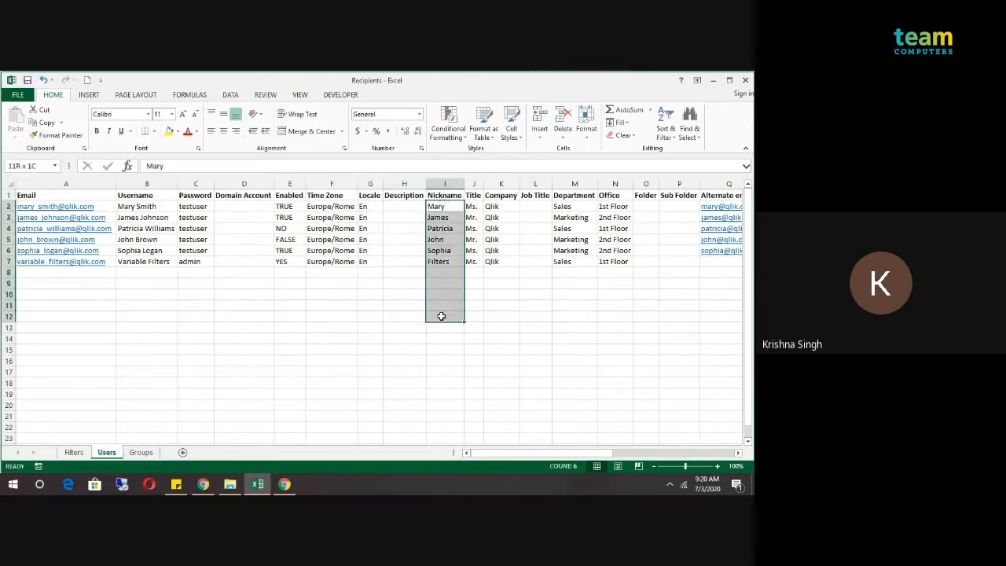
left_click_drag(442, 206, 643, 296)
left_click(584, 293)
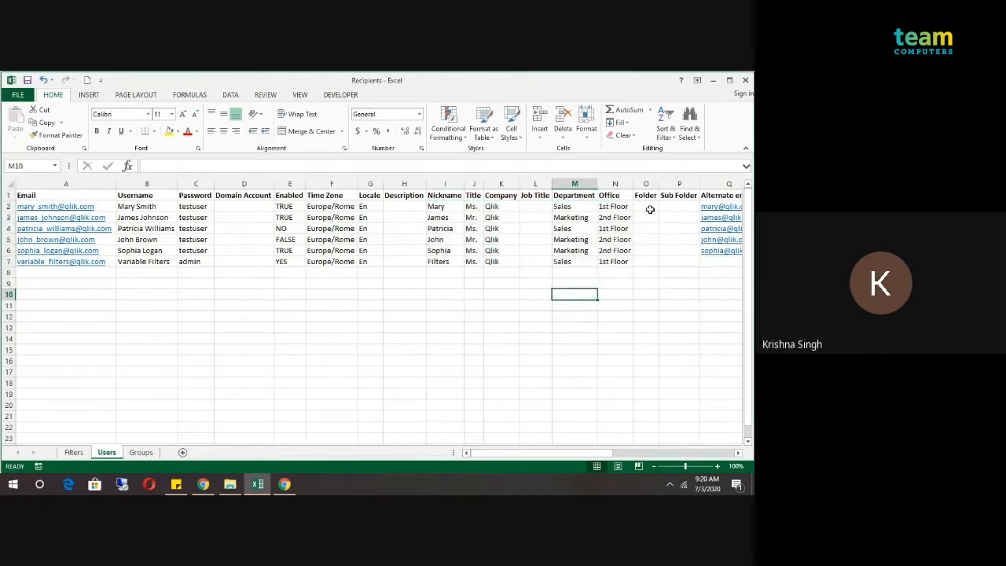
- Examine the Folder and Sub Folder columns and the Alternate email 1 and 2 columns of the Users sheet
left_click_drag(647, 206, 695, 287)
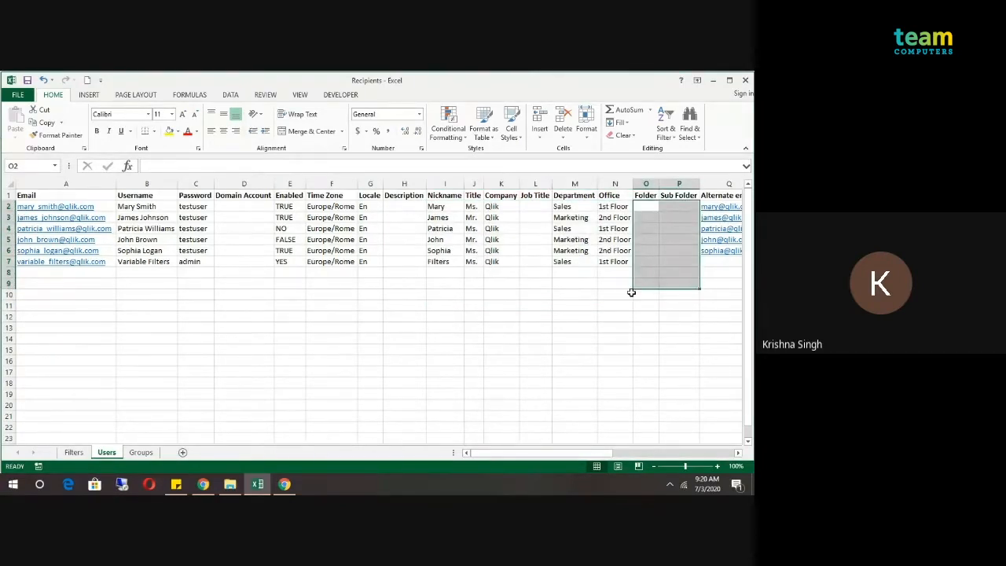
left_click_drag(568, 455, 625, 456)
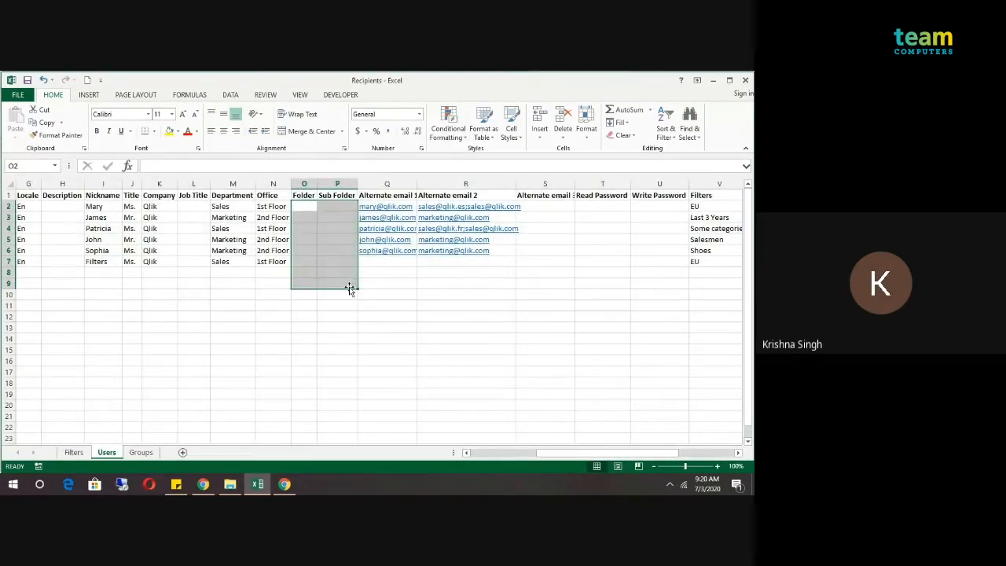
left_click(320, 270)
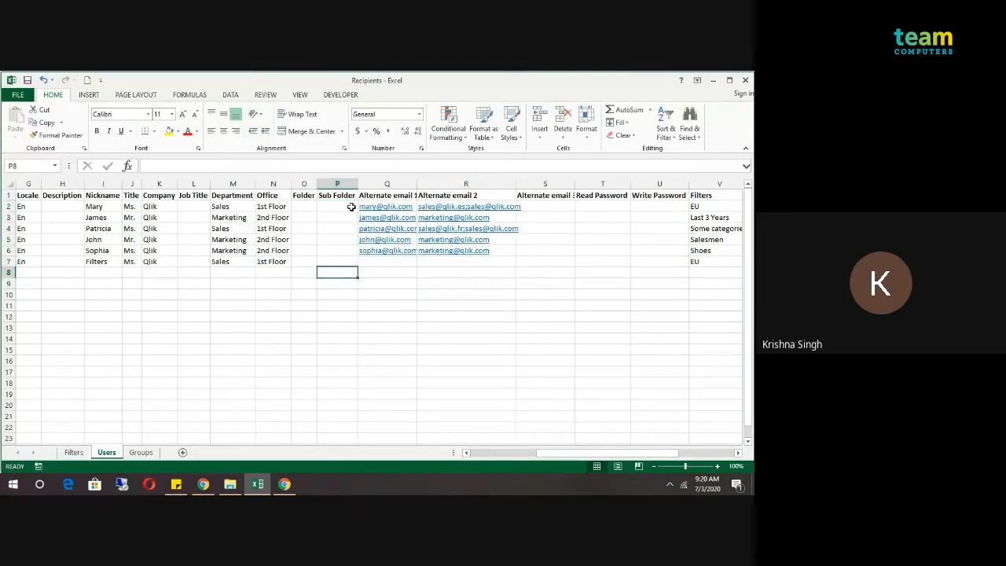
left_click_drag(351, 206, 479, 261)
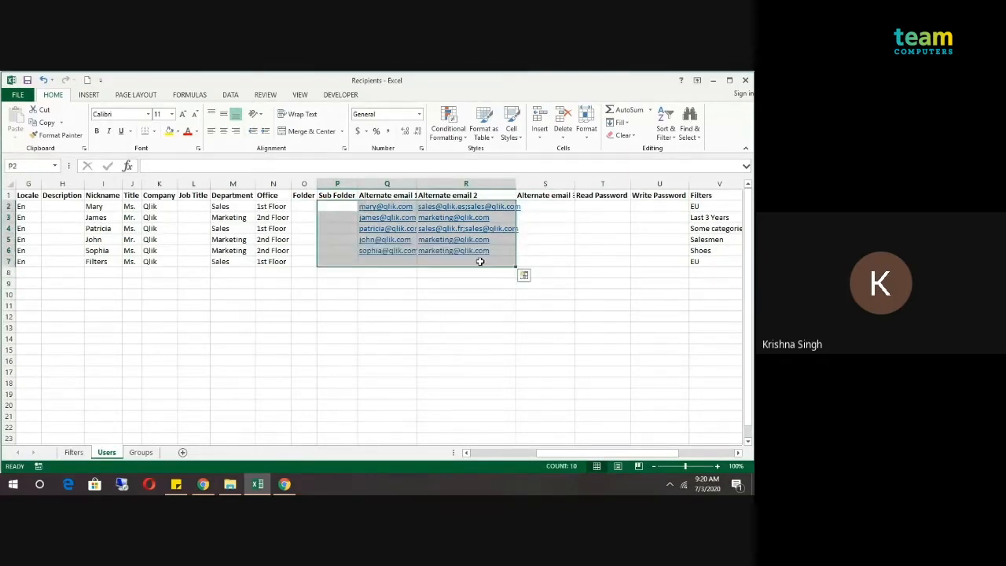
left_click(452, 304)
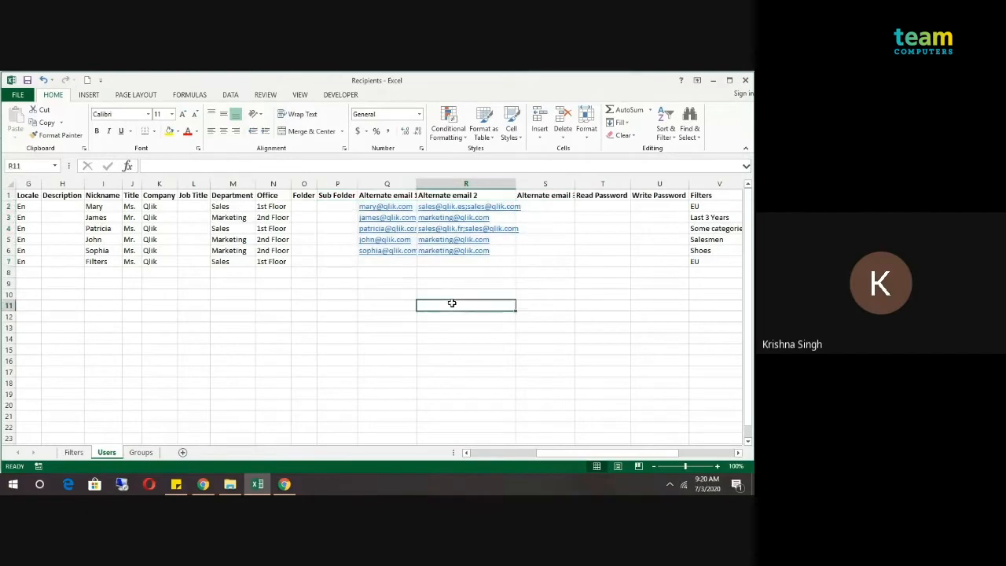
left_click(386, 292)
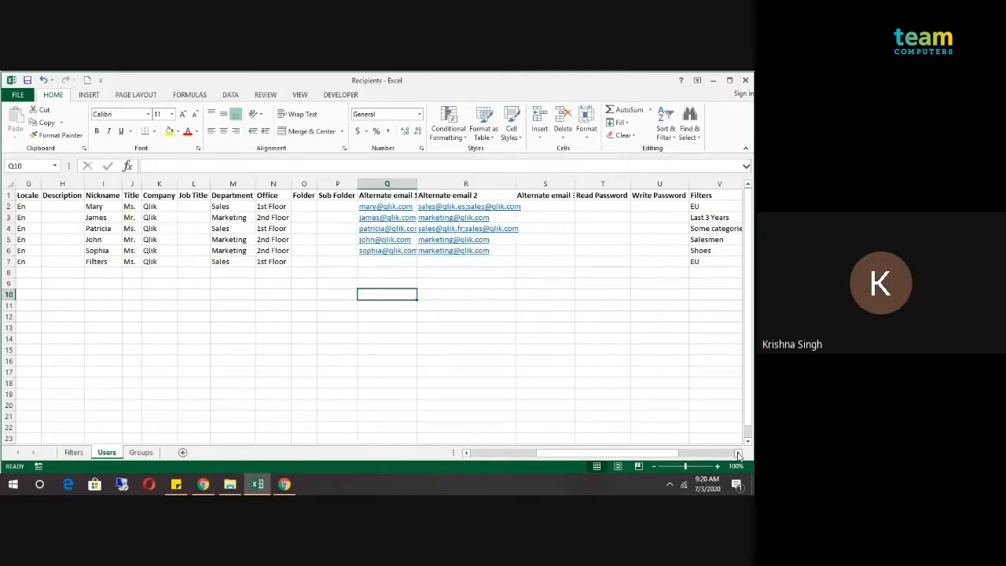
- Examine the Filters column of the Users sheet and look up the EU filter's definition row on the Filters sheet
left_click(739, 454)
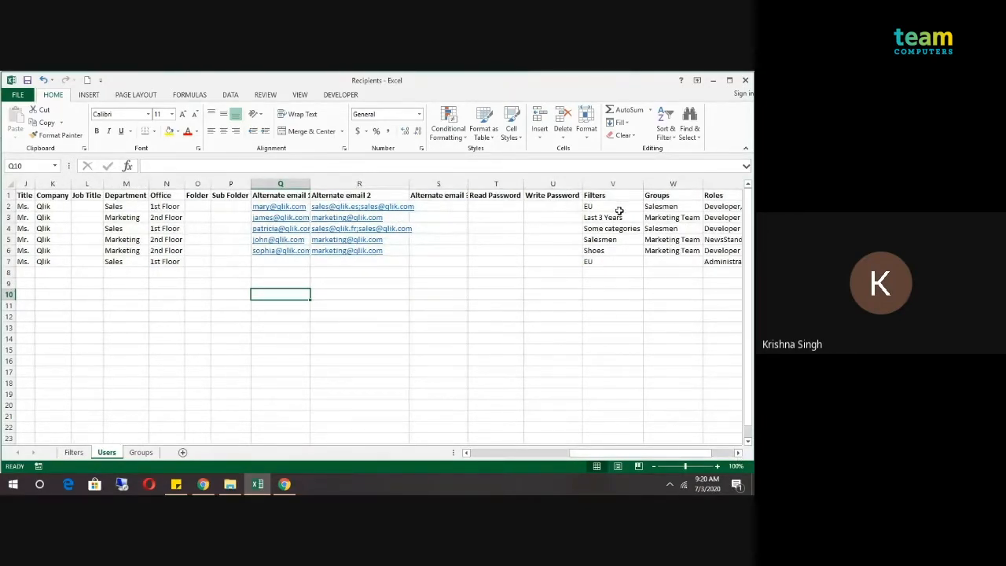
left_click_drag(620, 211, 629, 369)
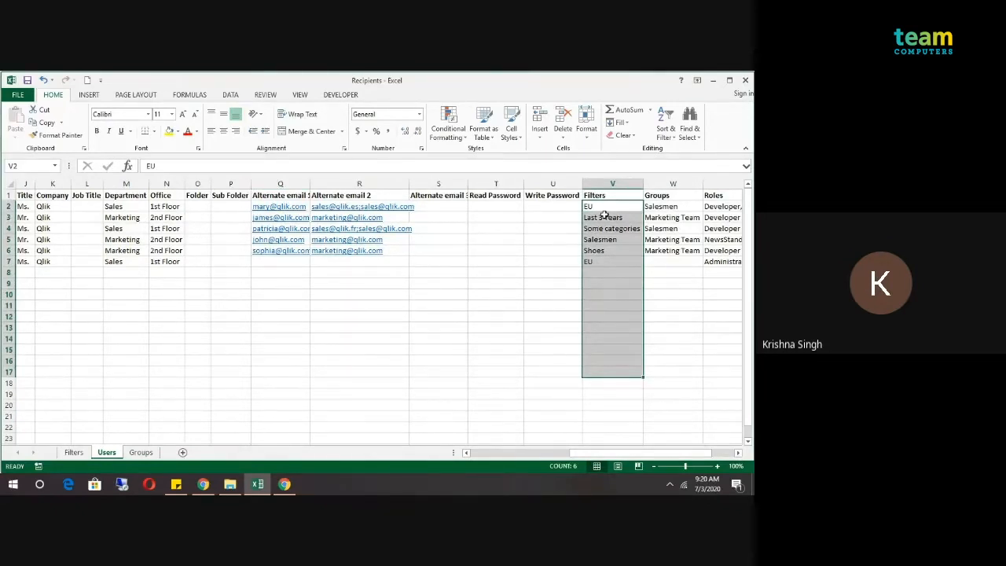
left_click(74, 453)
left_click(32, 206)
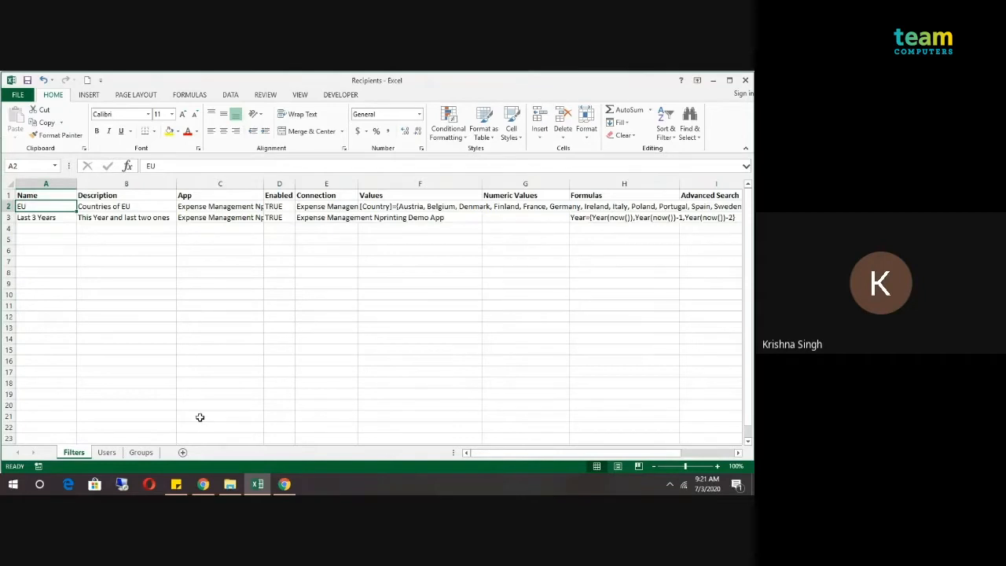
left_click_drag(105, 206, 704, 211)
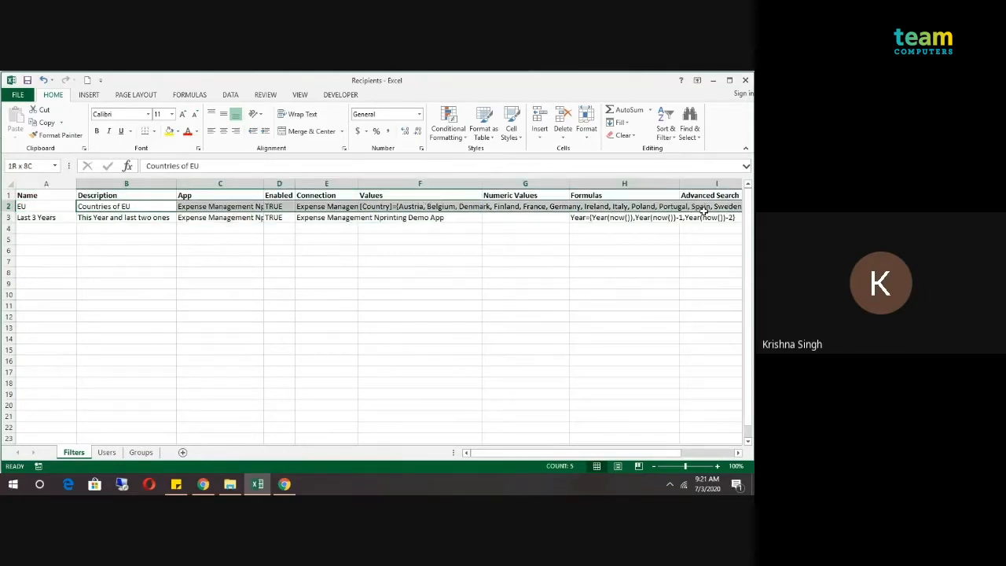
left_click(67, 206)
left_click_drag(85, 207, 699, 208)
- Return to the Users sheet and review the filter names assigned in its Filters column, starting with EU
left_click(106, 453)
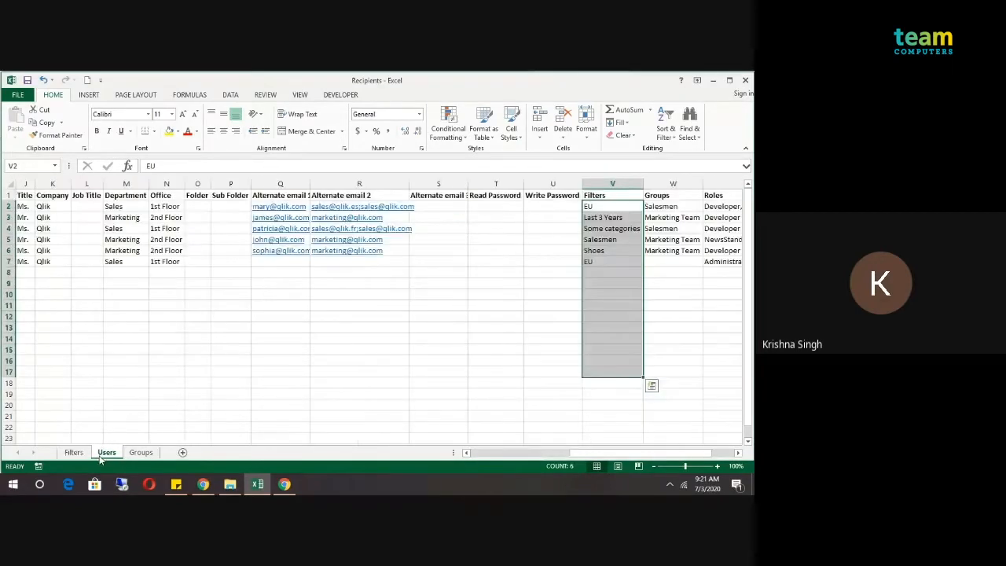
left_click(616, 205)
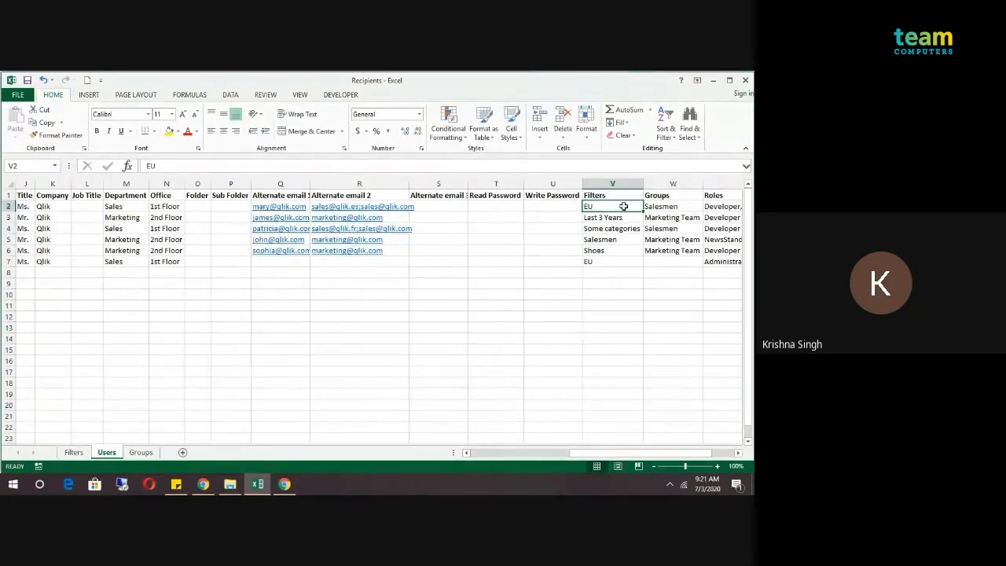
left_click_drag(619, 214, 616, 260)
left_click(404, 306)
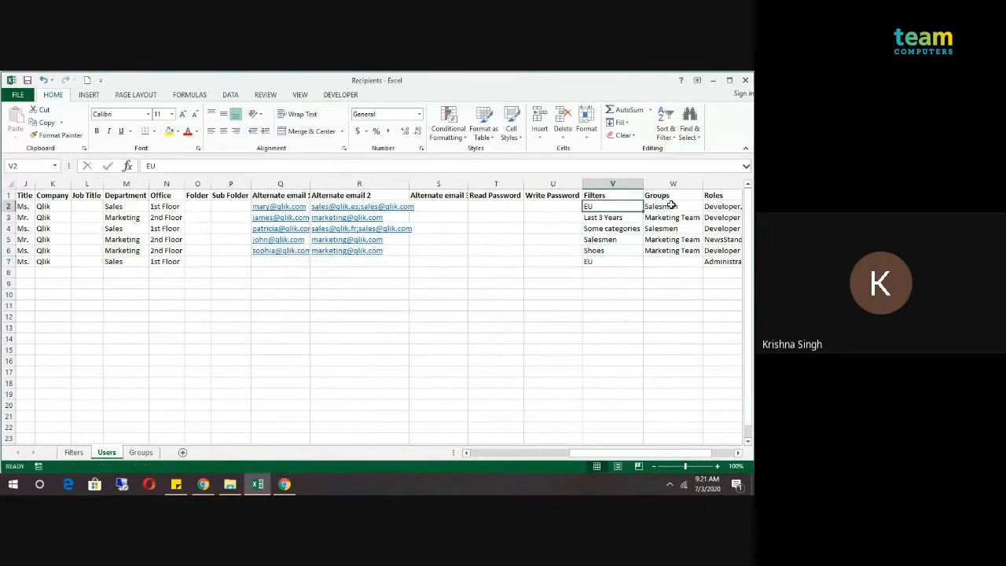
- Examine the Groups column of the Users sheet alongside the Filters column, including the Salesmen and Marketing Team entries
left_click_drag(672, 205, 669, 272)
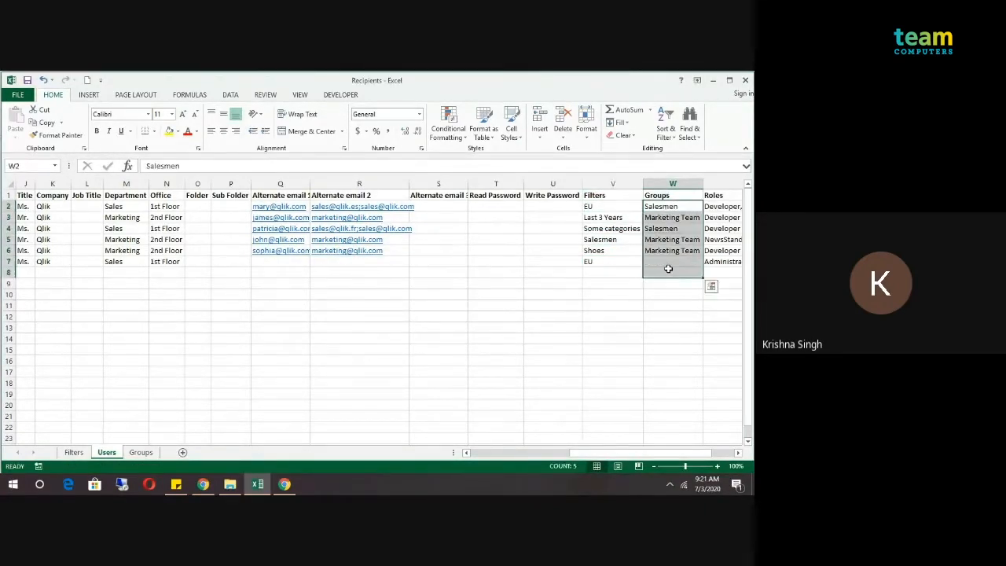
left_click(599, 209)
left_click(599, 241)
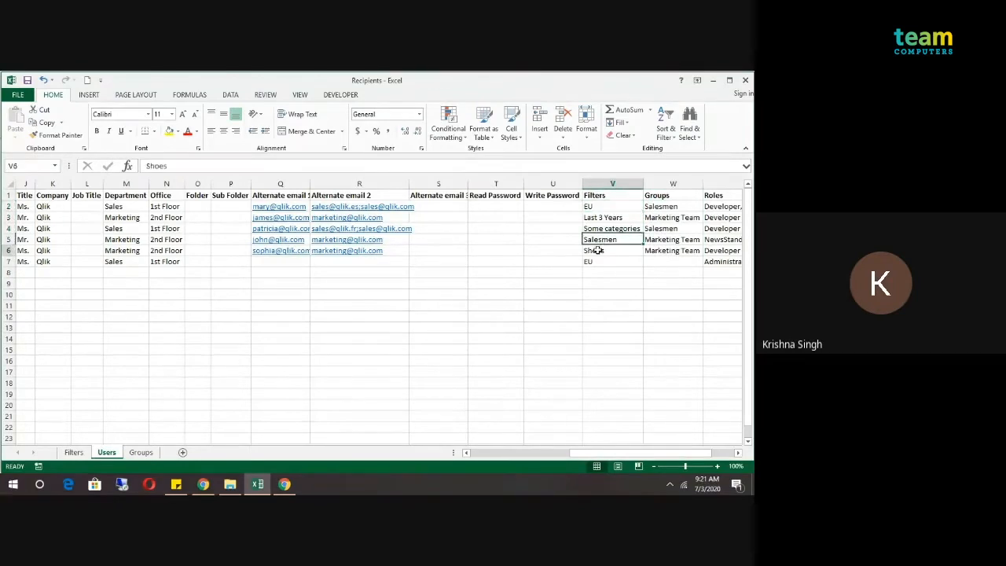
left_click(595, 272)
left_click(595, 303)
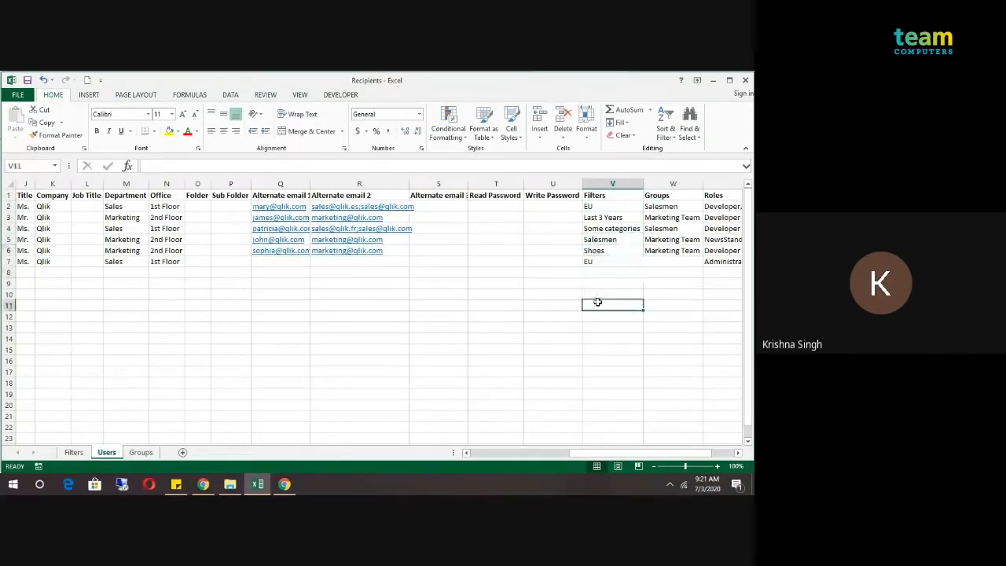
left_click(667, 207)
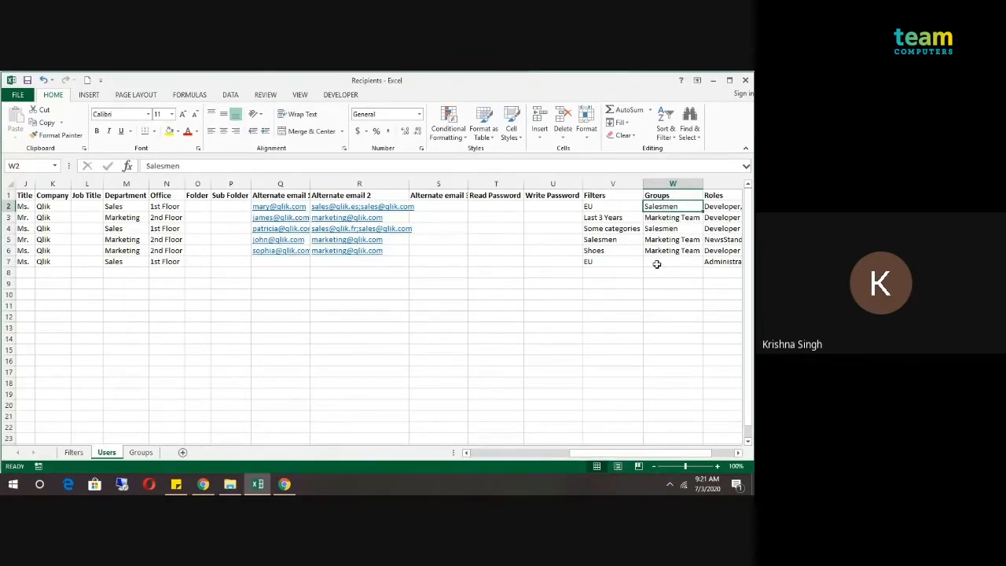
left_click(654, 218)
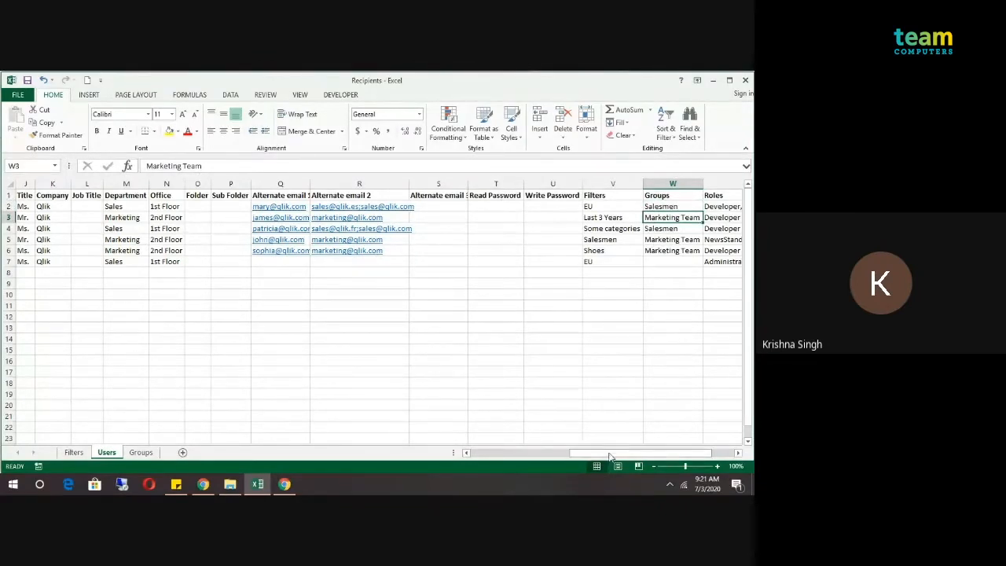
left_click_drag(611, 453, 622, 453)
left_click(638, 230)
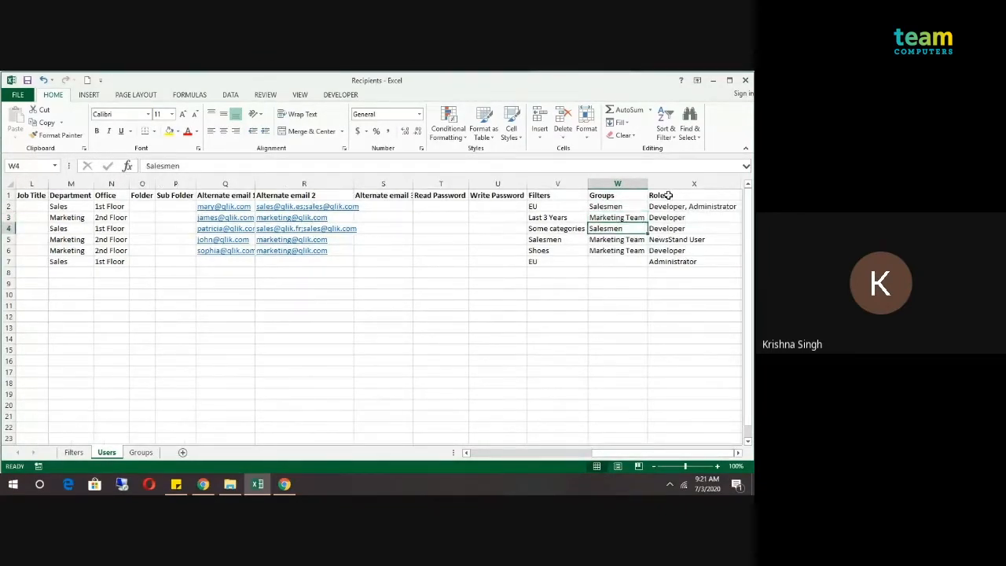
- Examine the Roles column entries of the Users sheet, from Developer, Administrator in row 2 to NewsStand User in row 5
left_click_drag(668, 204, 674, 261)
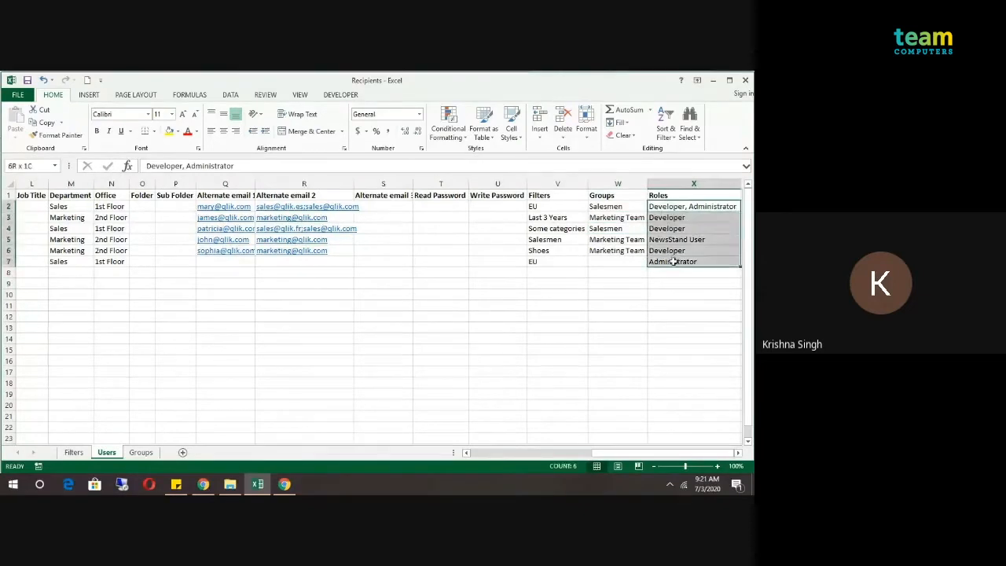
left_click(663, 328)
left_click(676, 206)
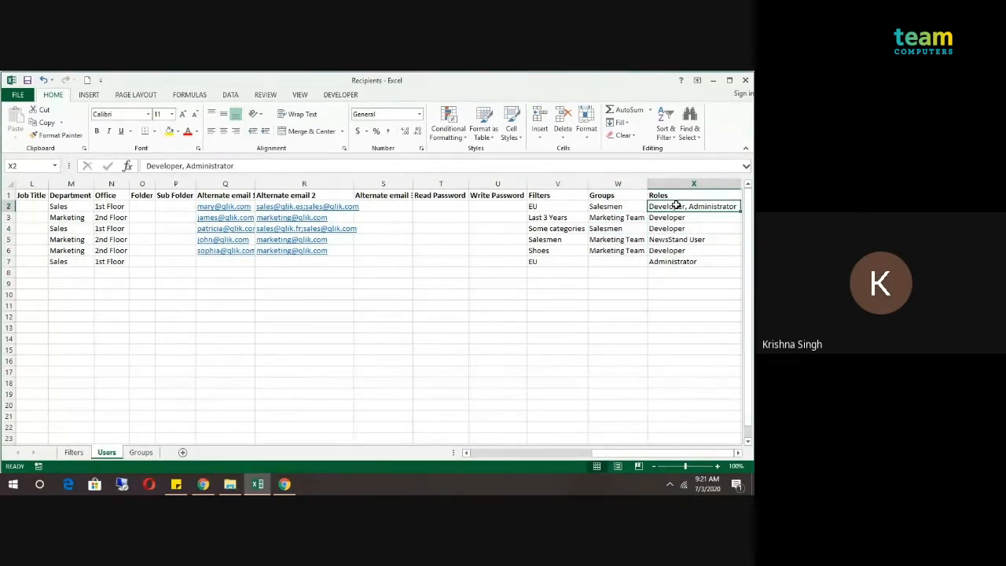
left_click_drag(676, 206, 678, 262)
left_click(680, 239)
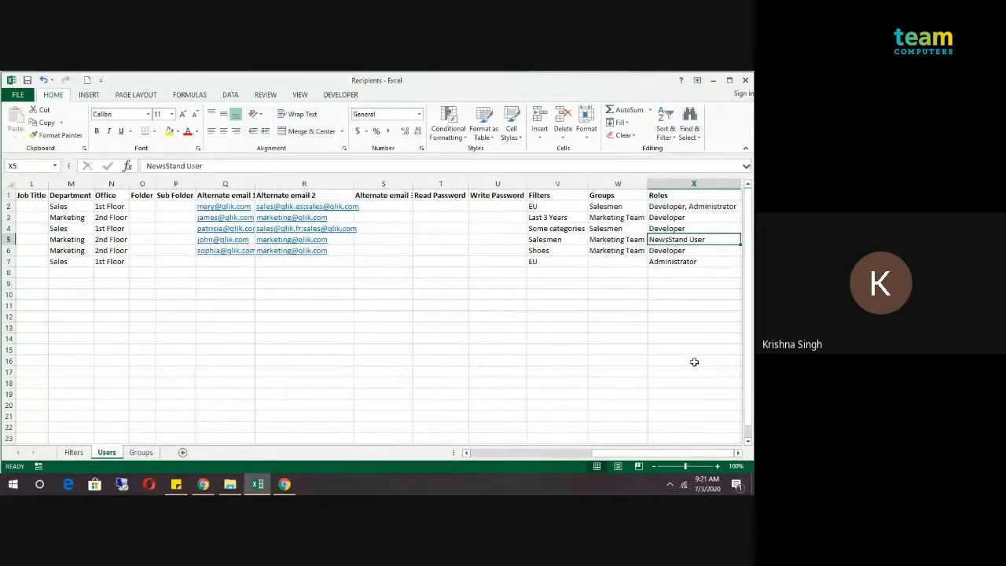
- Narrow the Roles column on the Users sheet by about a quarter of its width
left_click(737, 454)
left_click(738, 453)
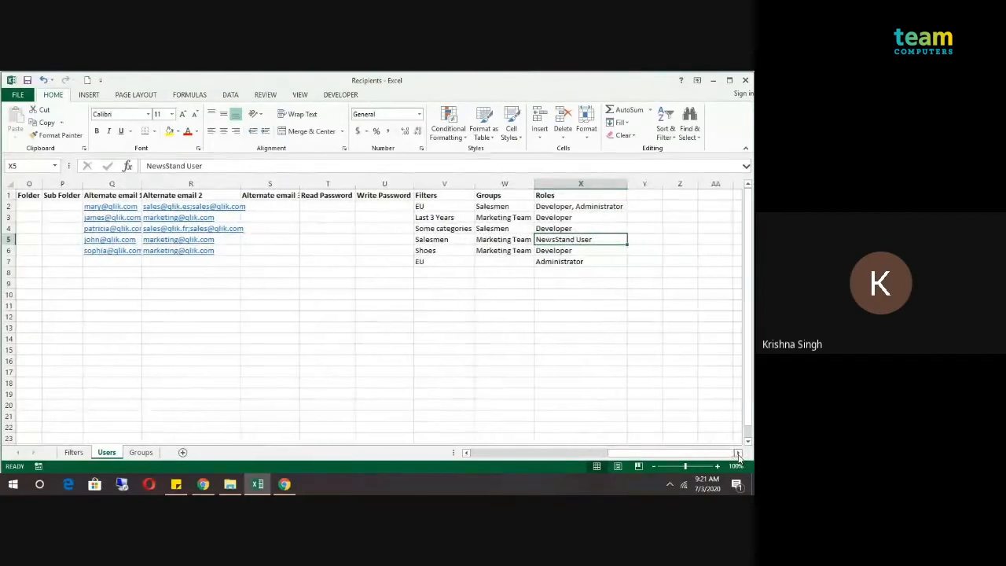
left_click(692, 294)
left_click_drag(627, 189, 602, 189)
left_click(568, 305)
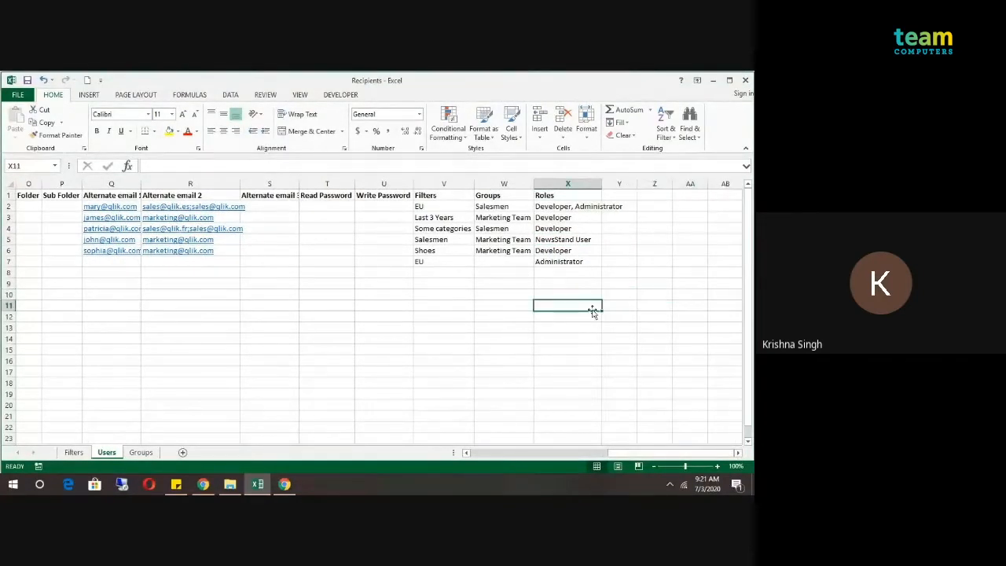
left_click(592, 284)
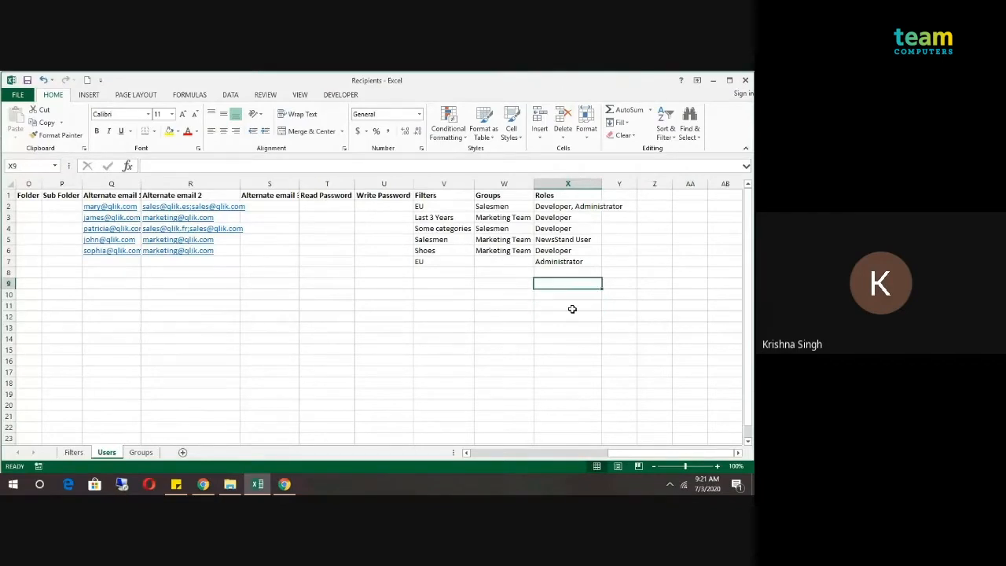
- Compare the combined Developer, Administrator entry in row 2 of the Roles column with the single roles in rows 3 and 5
left_click(578, 207)
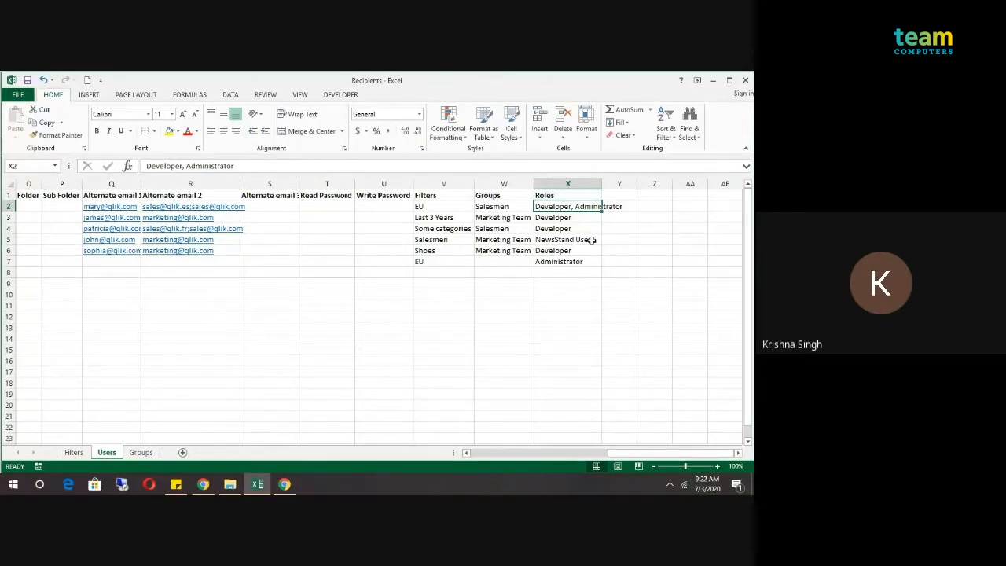
left_click(564, 240)
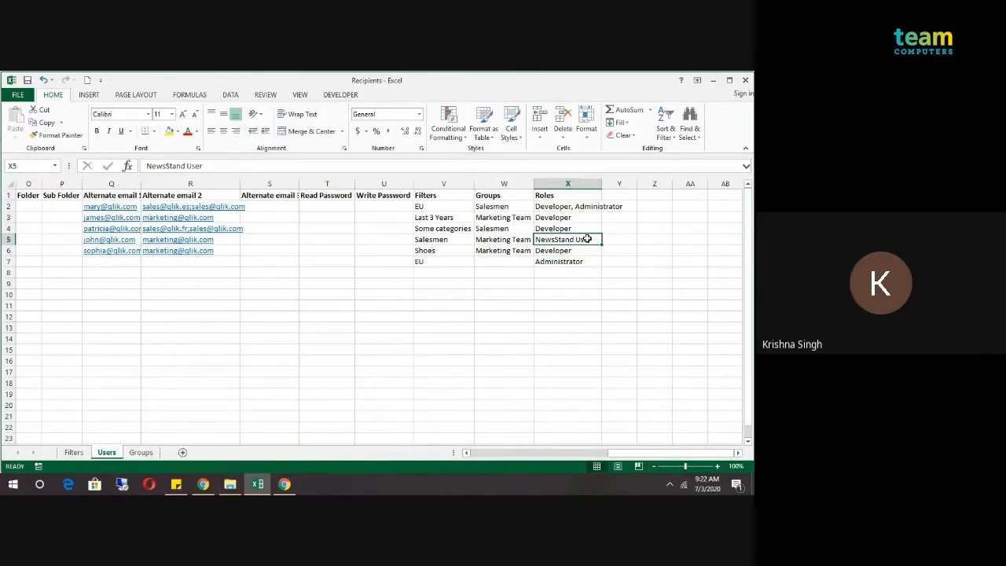
left_click(561, 218)
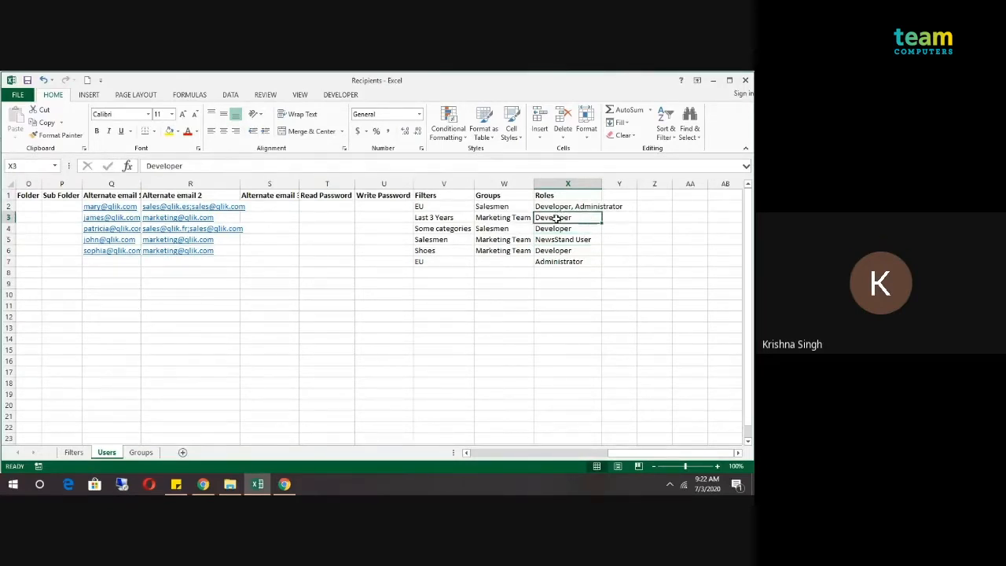
left_click(586, 208)
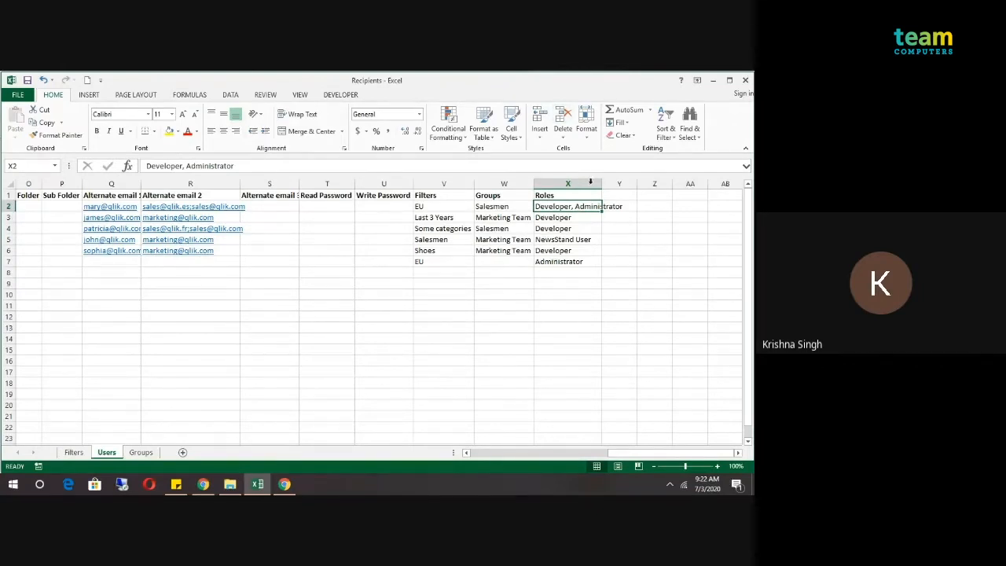
left_click(565, 218)
left_click(586, 207)
left_click(558, 306)
left_click(561, 217)
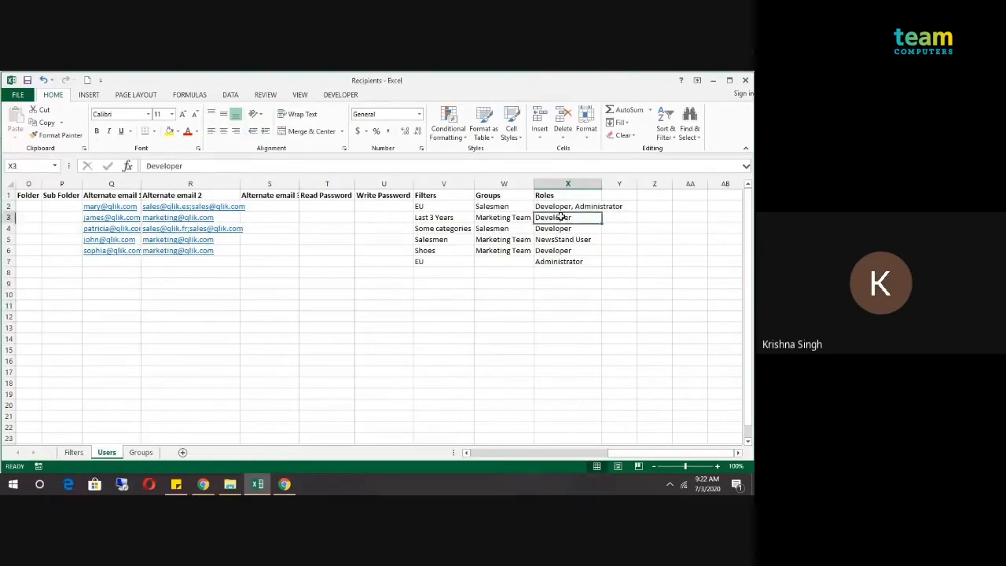
left_click(588, 207)
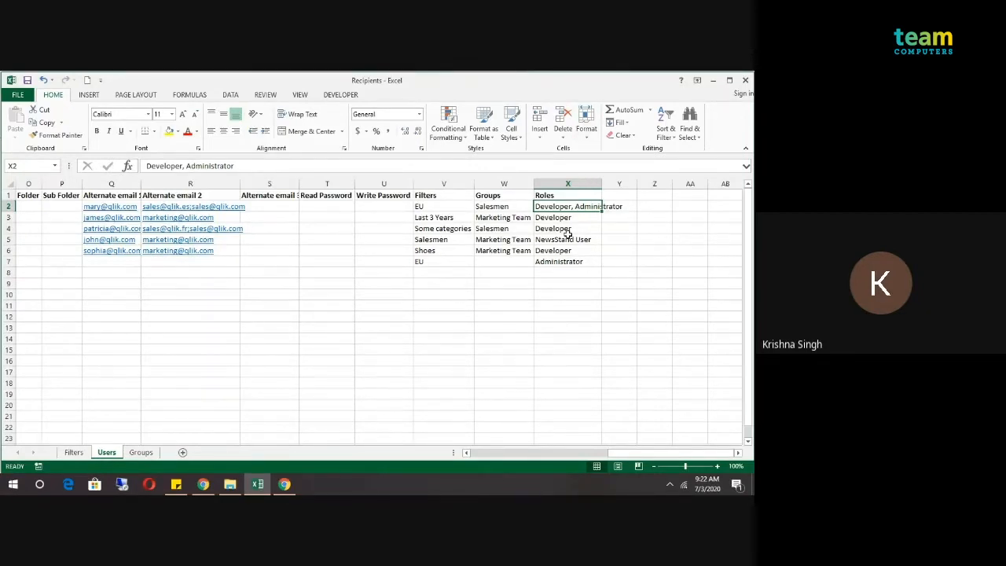
left_click(444, 294)
left_click(461, 323)
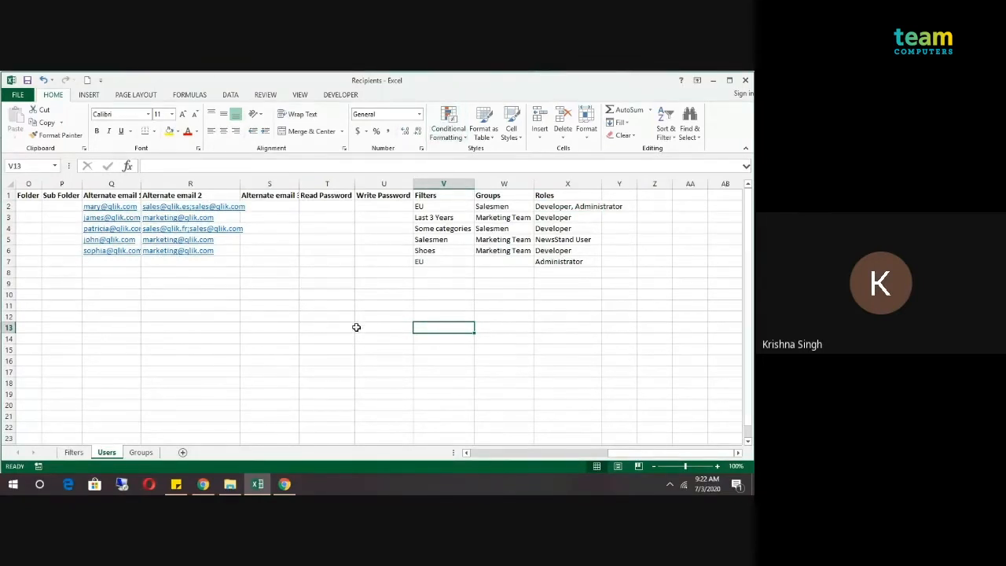
- Review the Groups sheet's Name, Description and Enabled columns for the Salesmen and Marketing Team entries
left_click(141, 452)
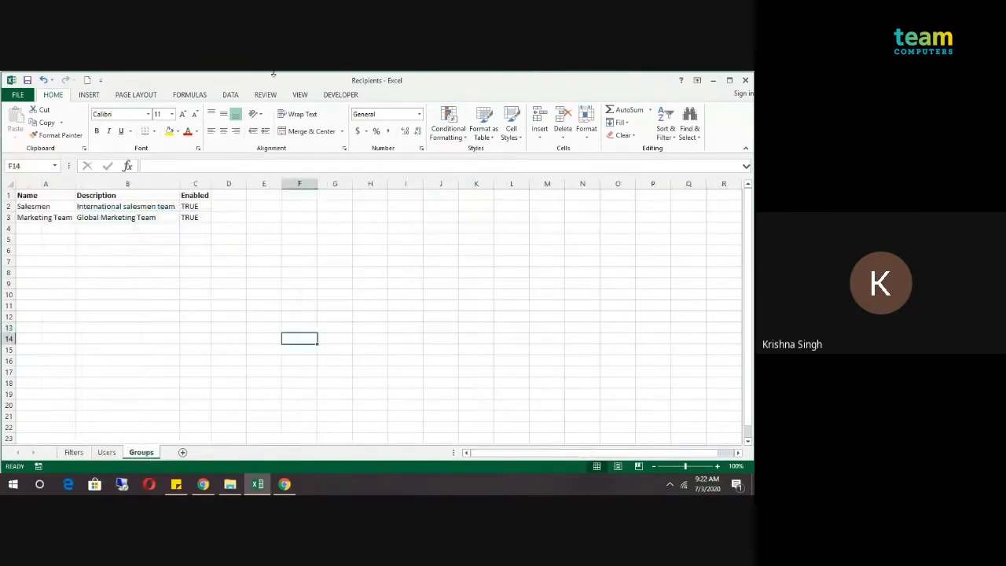
left_click(176, 284)
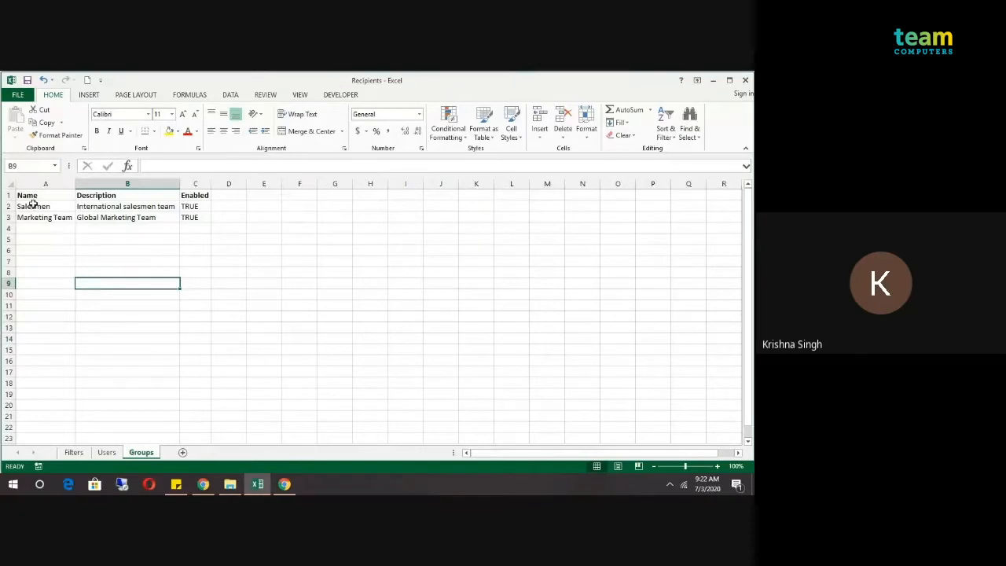
left_click(166, 385)
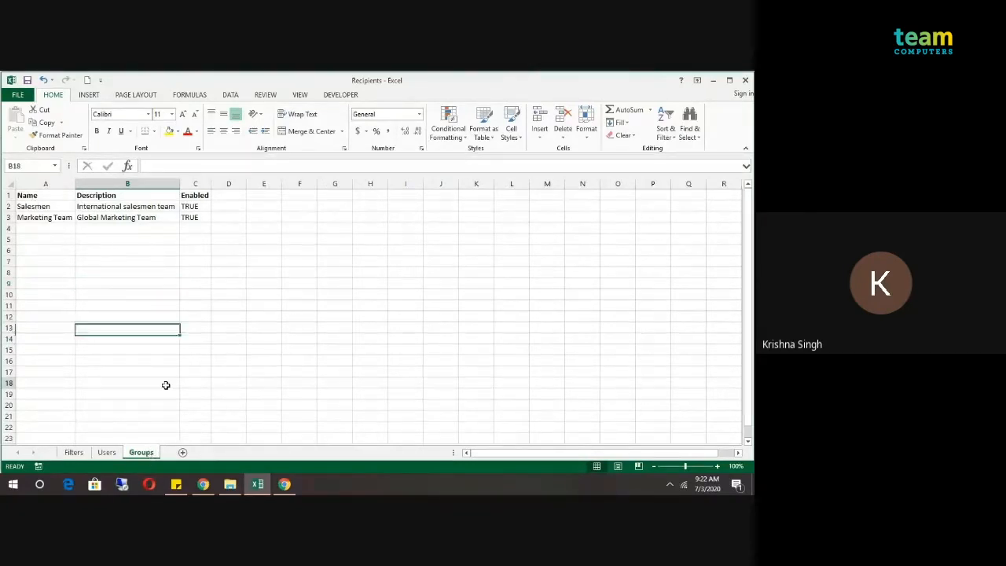
left_click_drag(31, 206, 192, 218)
left_click(197, 196)
left_click(188, 264)
left_click(127, 272)
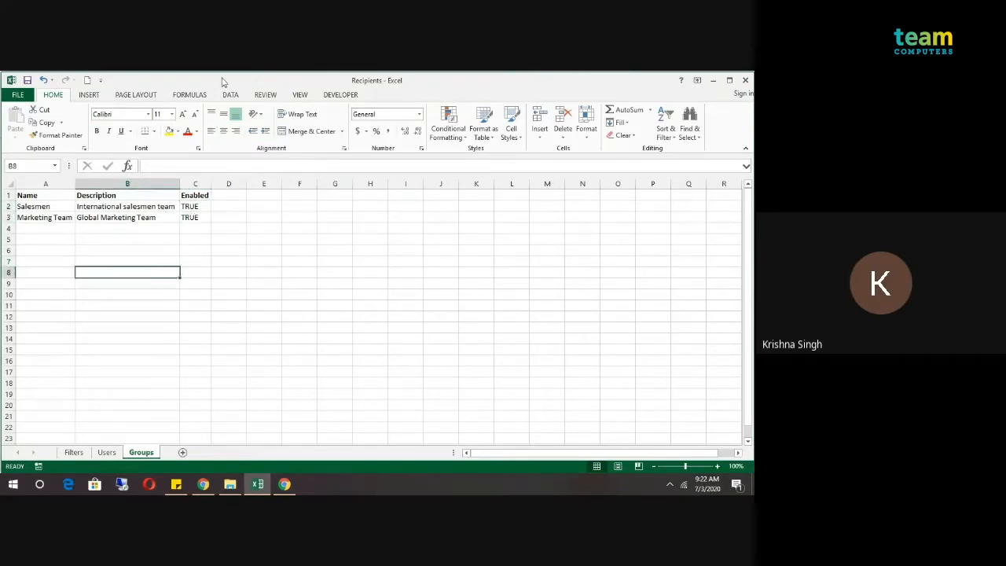
left_click(322, 390)
- Switch to Qlik NPrinting in the browser and view the System and Authentication settings
left_click(203, 484)
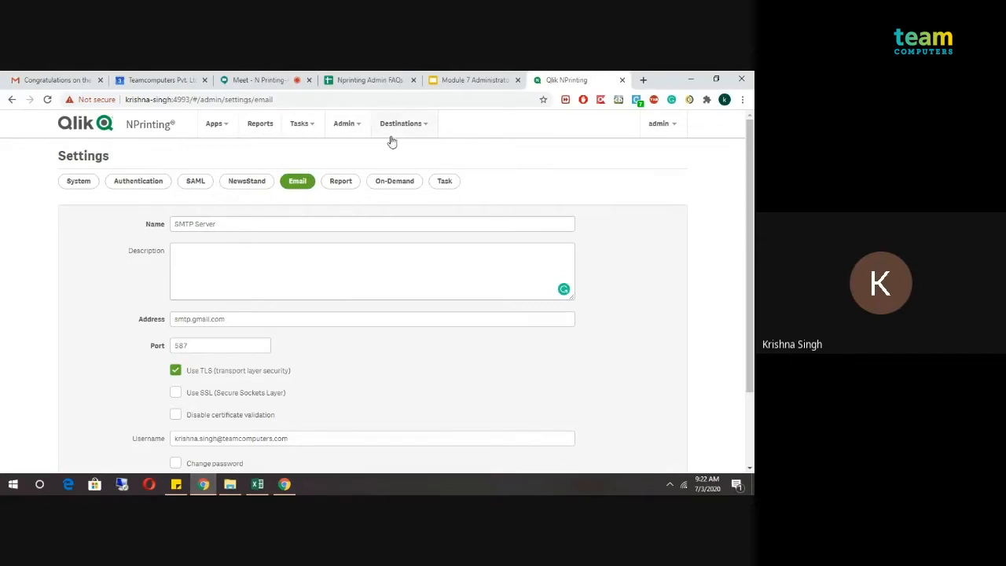
left_click(348, 126)
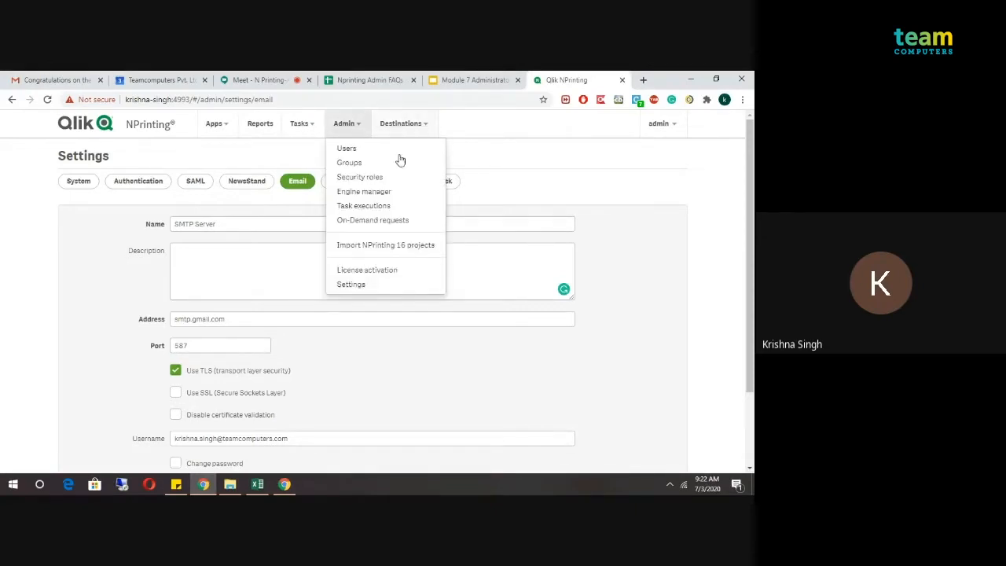
left_click(352, 285)
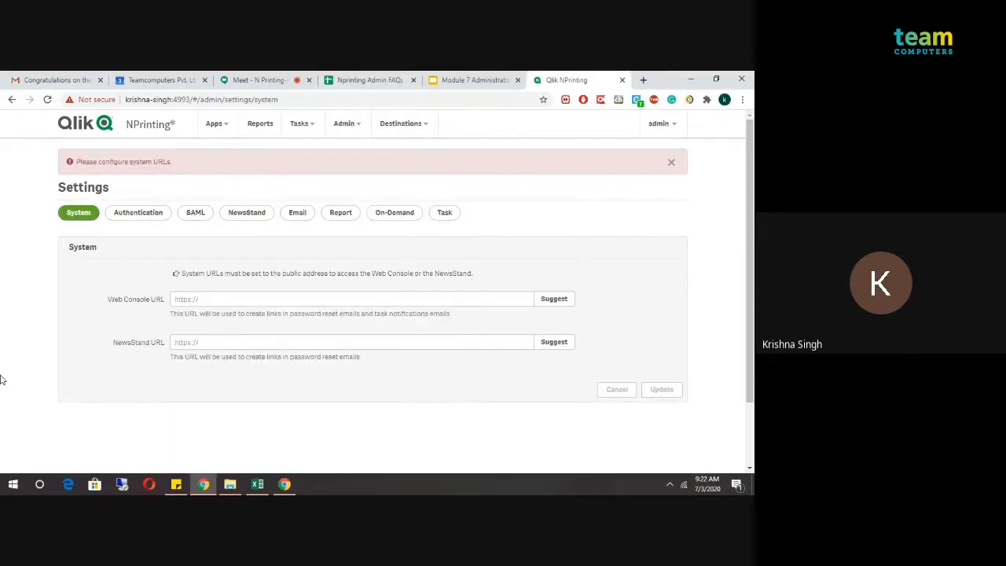
left_click(132, 213)
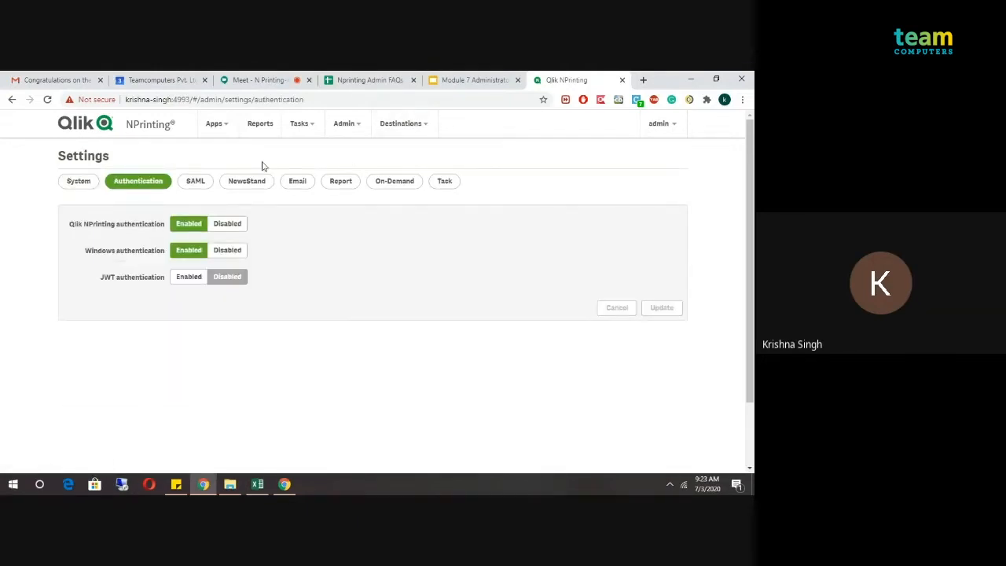
- View the NPrinting users list and the list of security roles
mouse_move(344, 132)
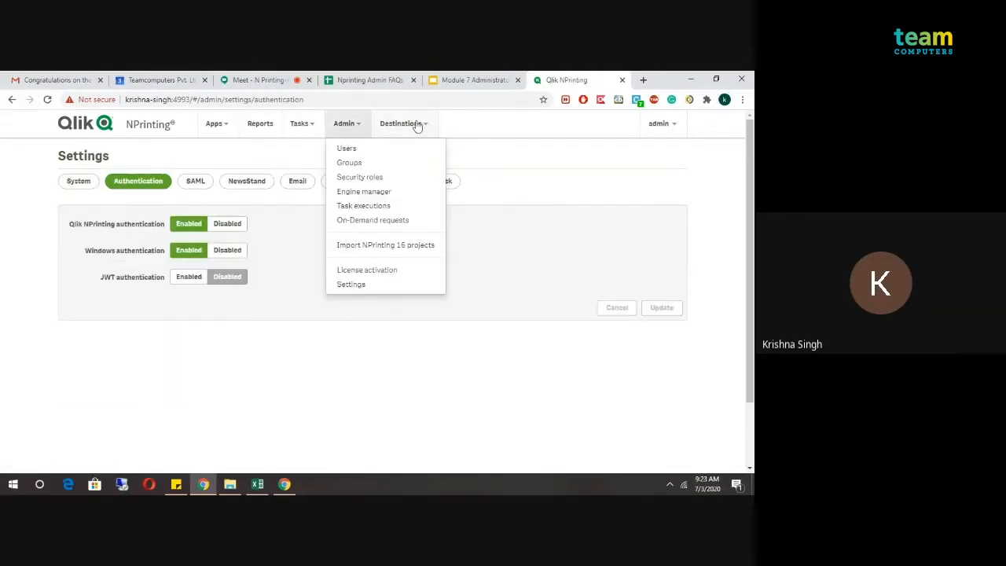
left_click(351, 149)
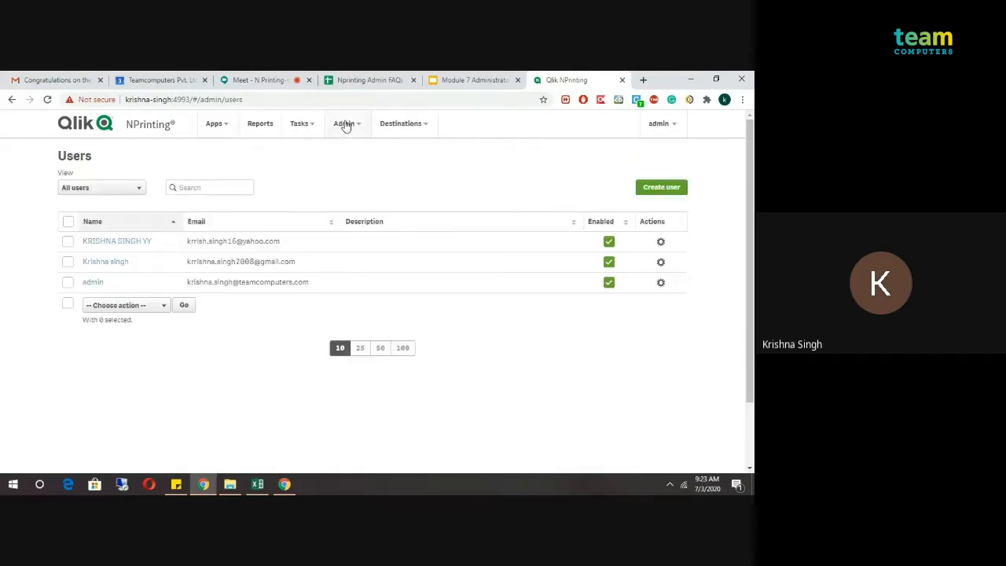
mouse_move(346, 127)
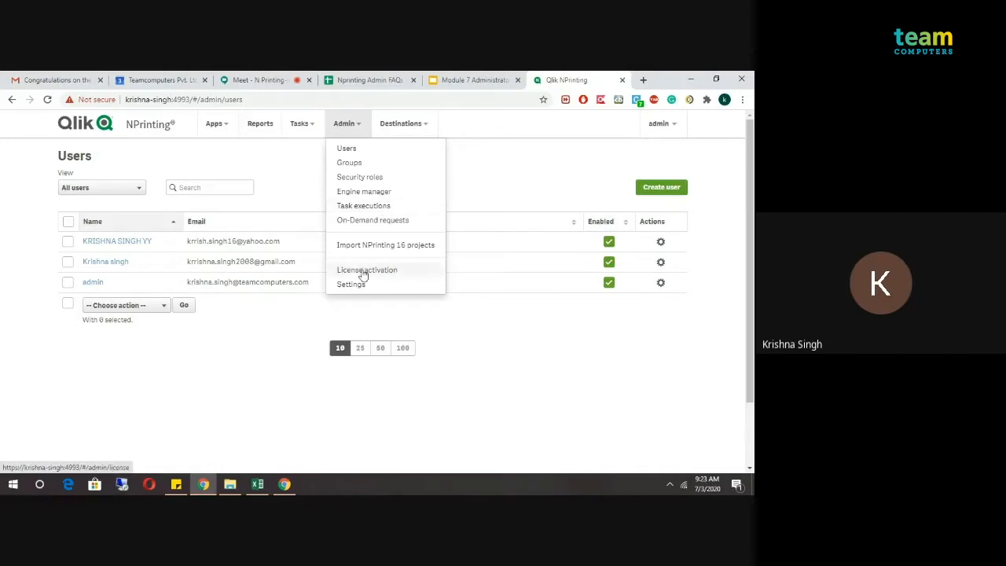
left_click(368, 177)
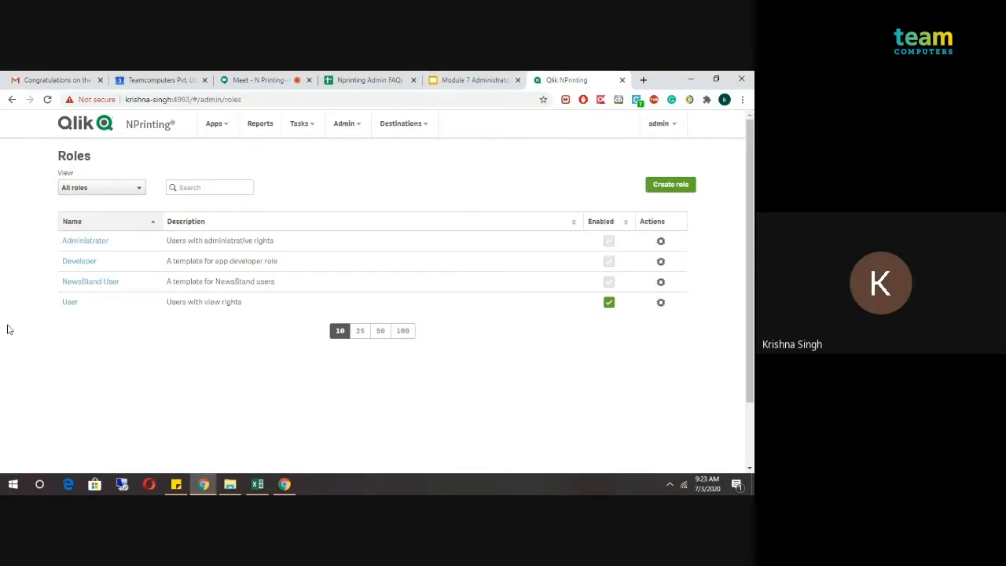
- Switch back to the Recipients workbook in Excel and revisit the Filters sheet
left_click(257, 483)
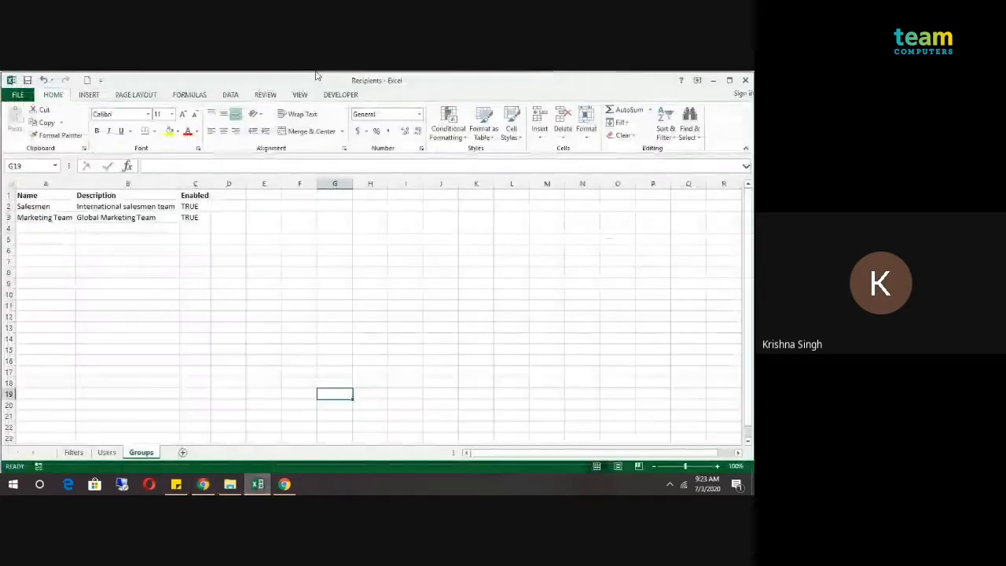
left_click(74, 452)
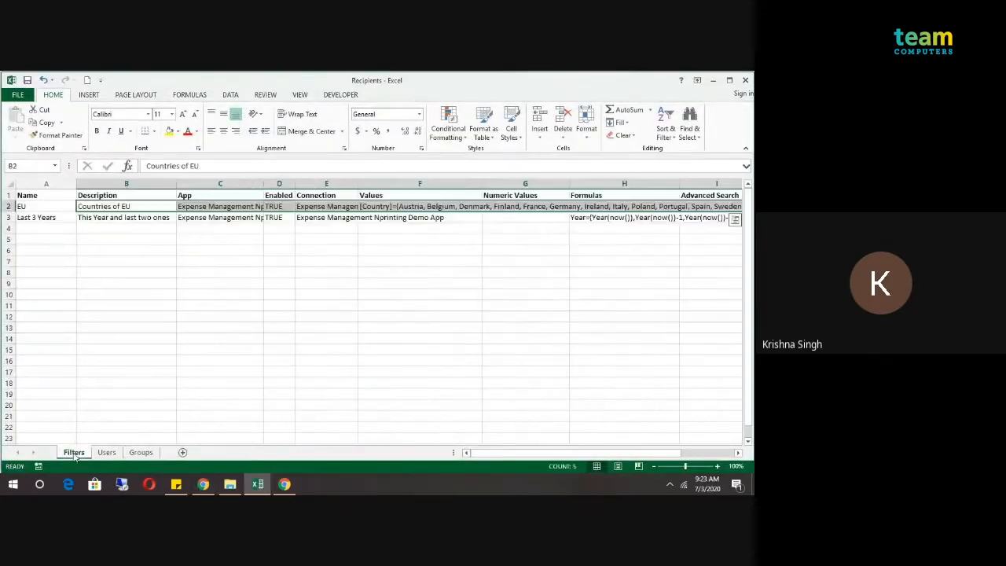
left_click(283, 239)
left_click(315, 278)
left_click(325, 294)
- Return to Qlik NPrinting in the browser and start creating a new filters and recipients import task
left_click(202, 484)
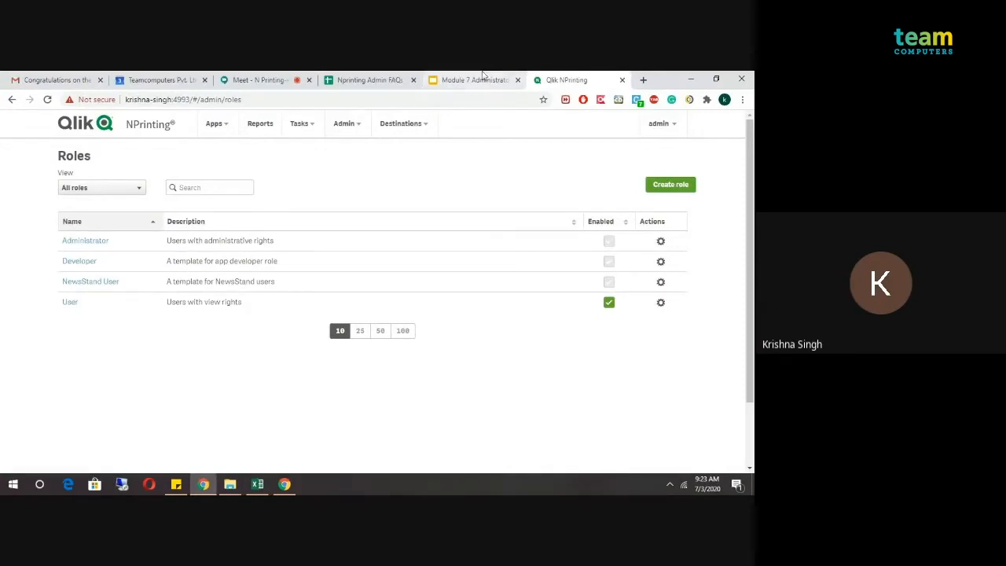
left_click(302, 126)
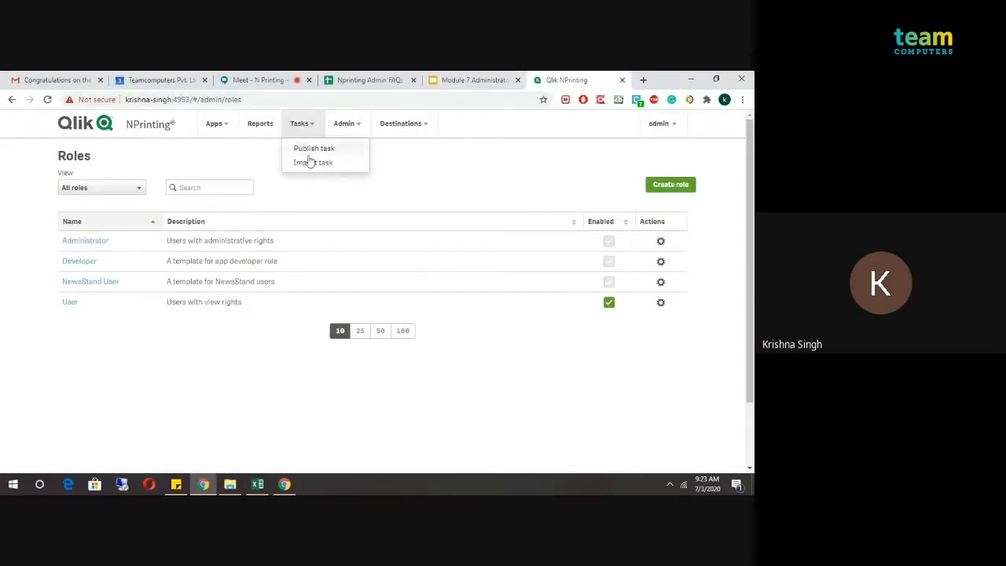
left_click(310, 162)
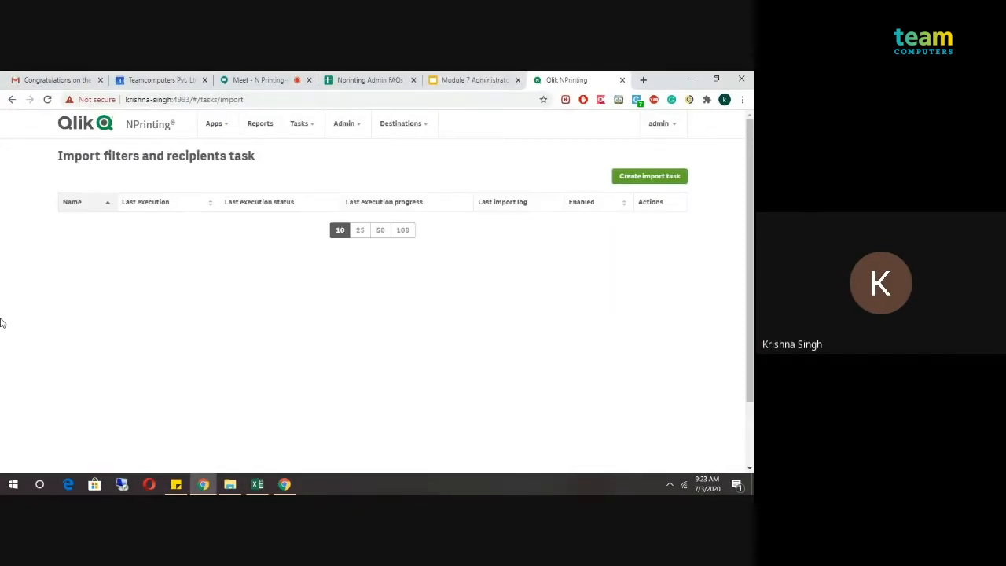
left_click(650, 176)
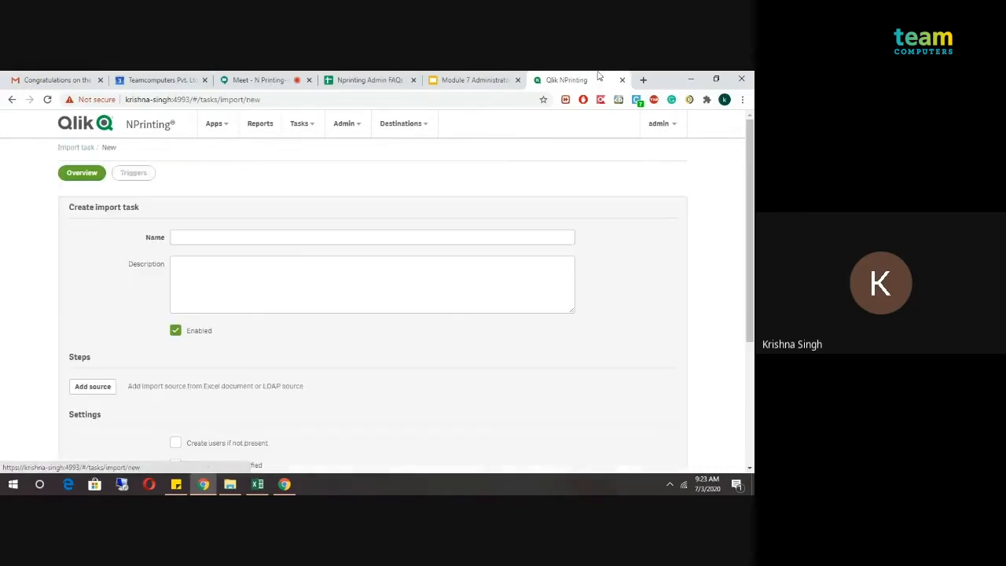
- Name the import task Expense Management Nprinting Demo App, copying the QlikView document's file name from the NPRINTING PRESENTATION folder
left_click(295, 239)
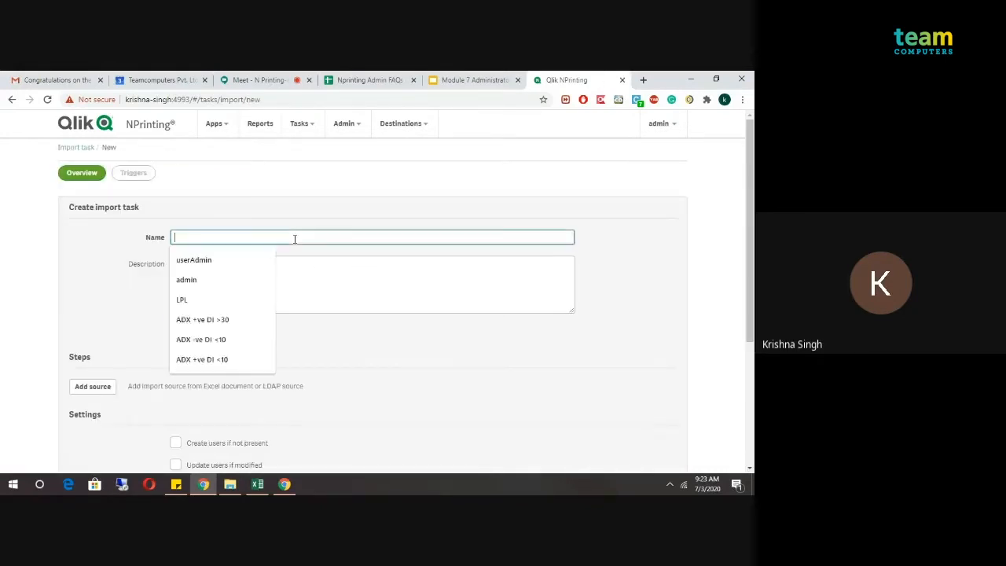
left_click(230, 485)
left_click(195, 193)
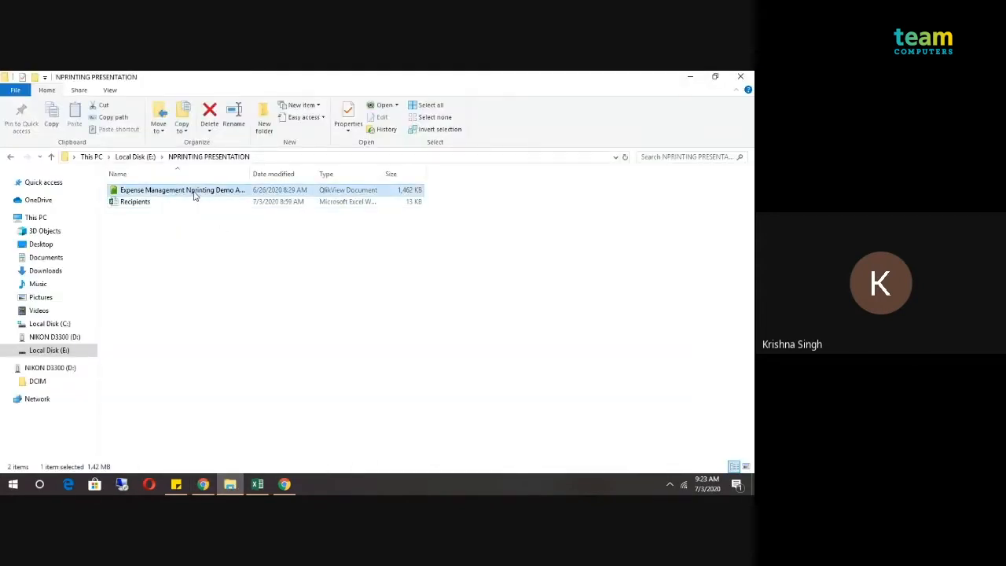
left_click(195, 192)
key("ctrl+c")
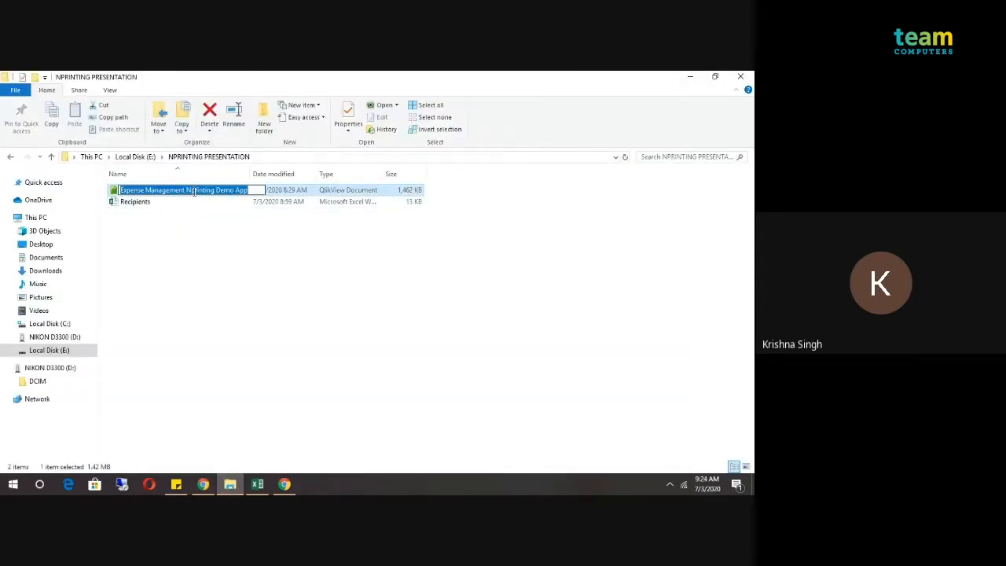
left_click(343, 347)
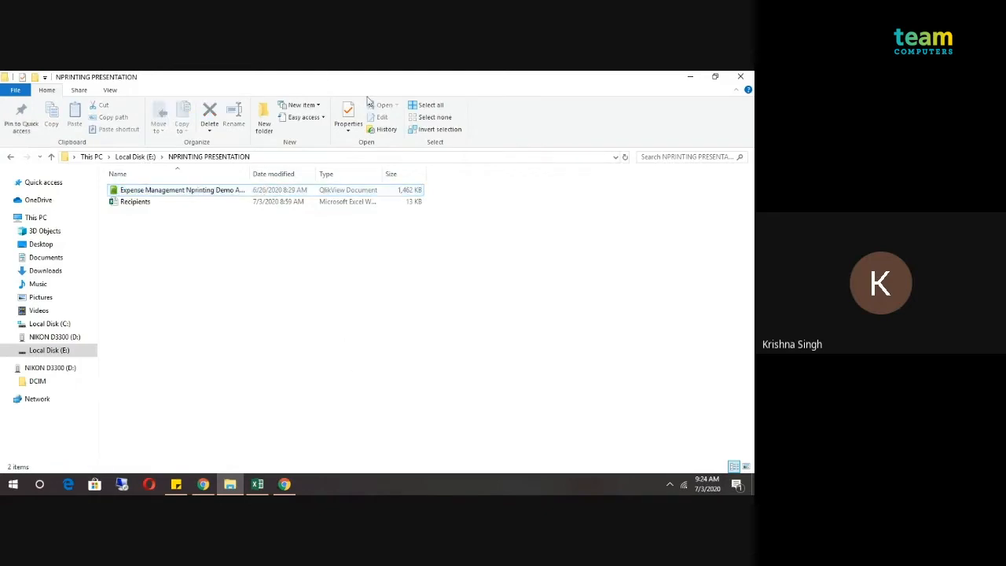
left_click(275, 488)
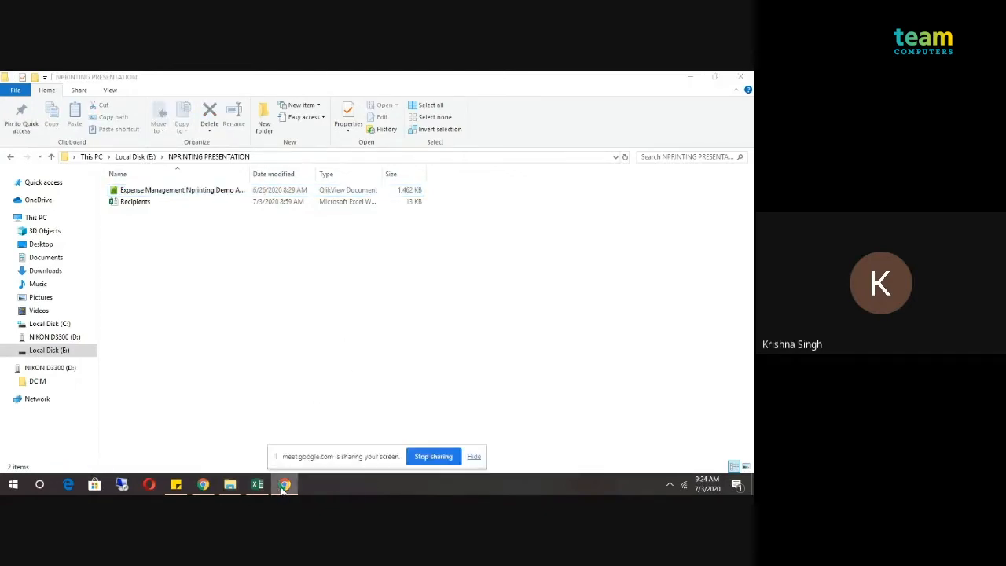
left_click(202, 485)
key("ctrl+v")
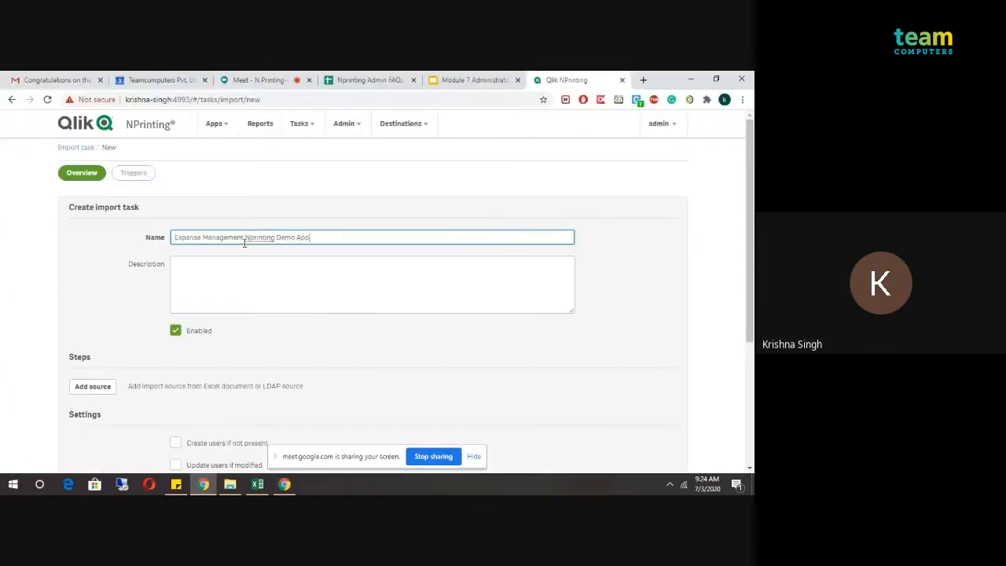
- Add an Import from Excel source to the steps of the import task, leaving the description empty
left_click(229, 290)
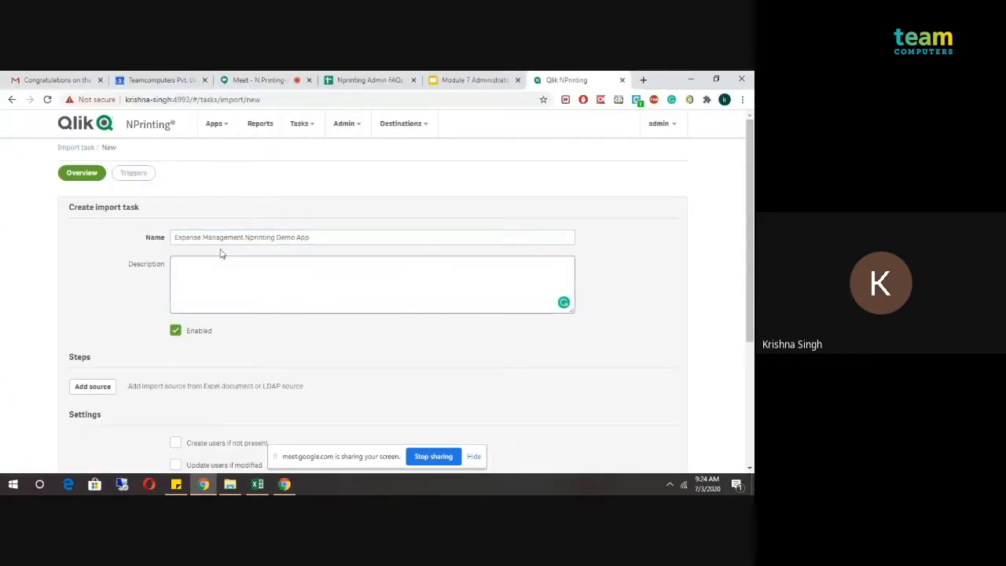
left_click_drag(751, 215, 753, 267)
scroll(521, 233, "up", 2)
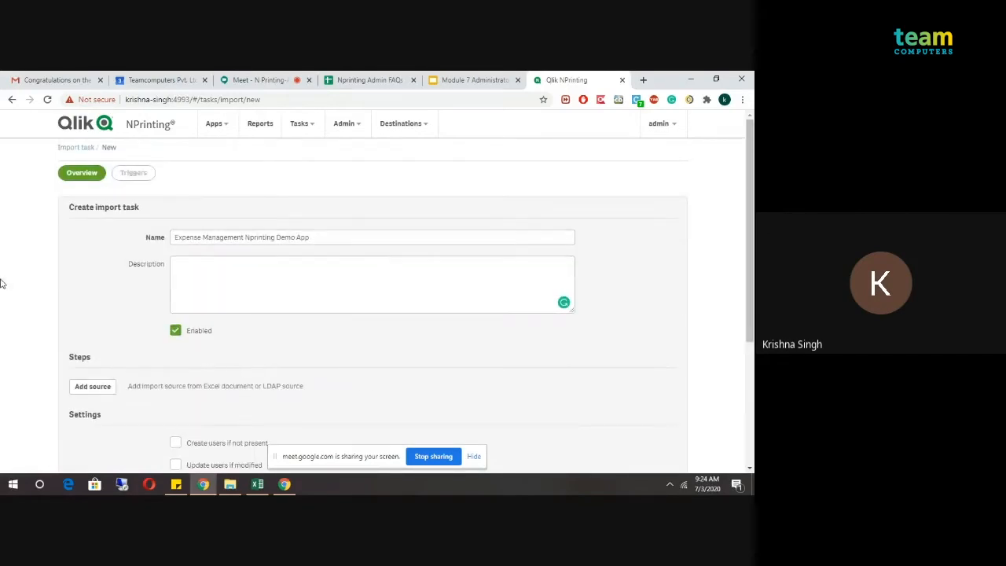
left_click(385, 302)
left_click(0, 337)
left_click(98, 393)
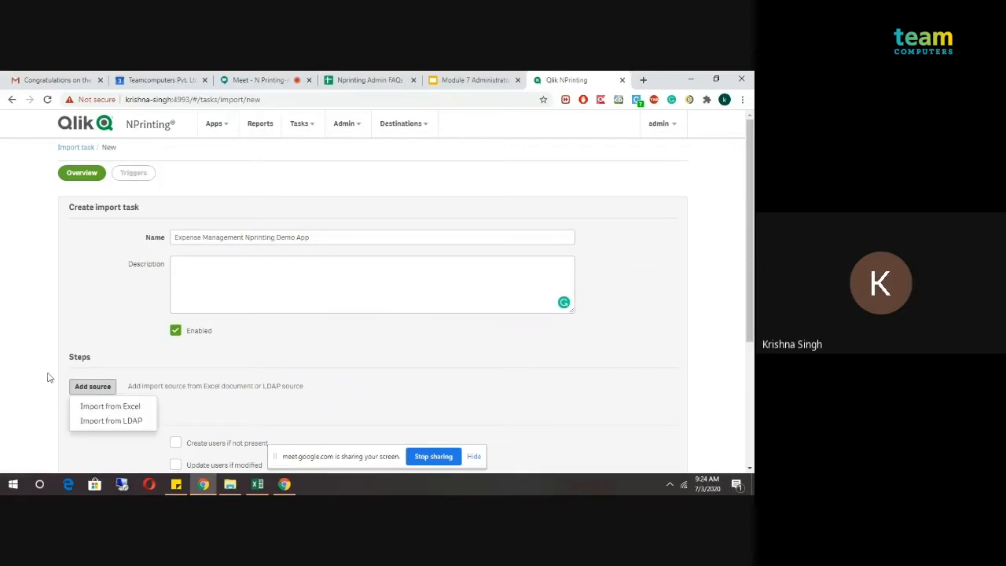
left_click(50, 378)
left_click(95, 392)
left_click(124, 408)
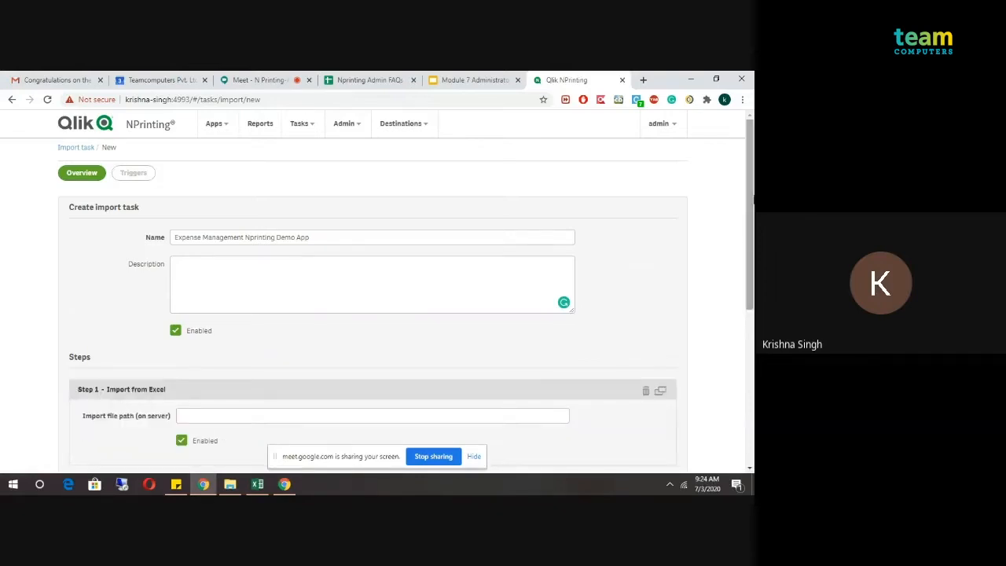
- Set the Excel step's import file path to E:\NPRINTING PRESENTATION\, copying the folder address from File Explorer
left_click_drag(752, 199, 753, 294)
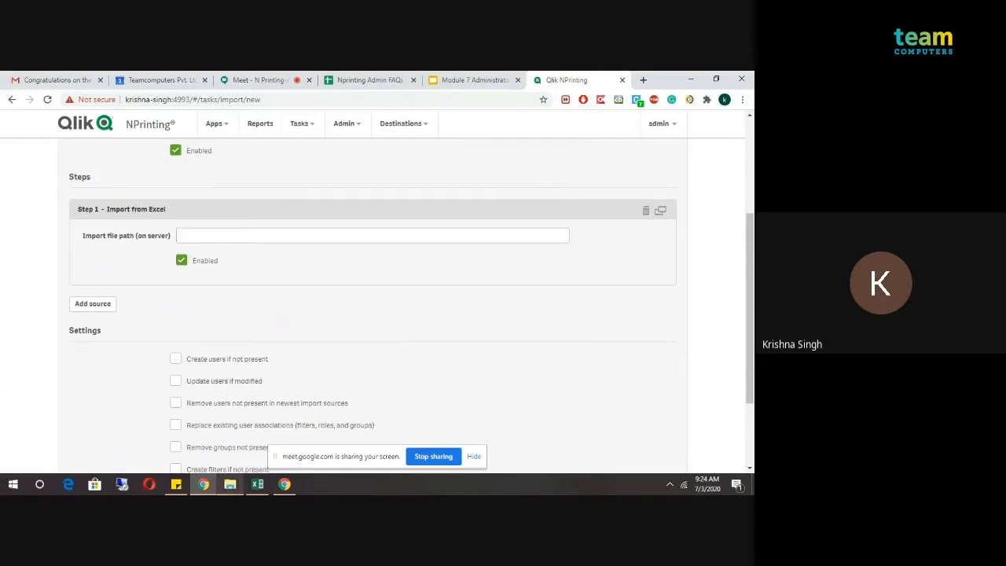
left_click(230, 484)
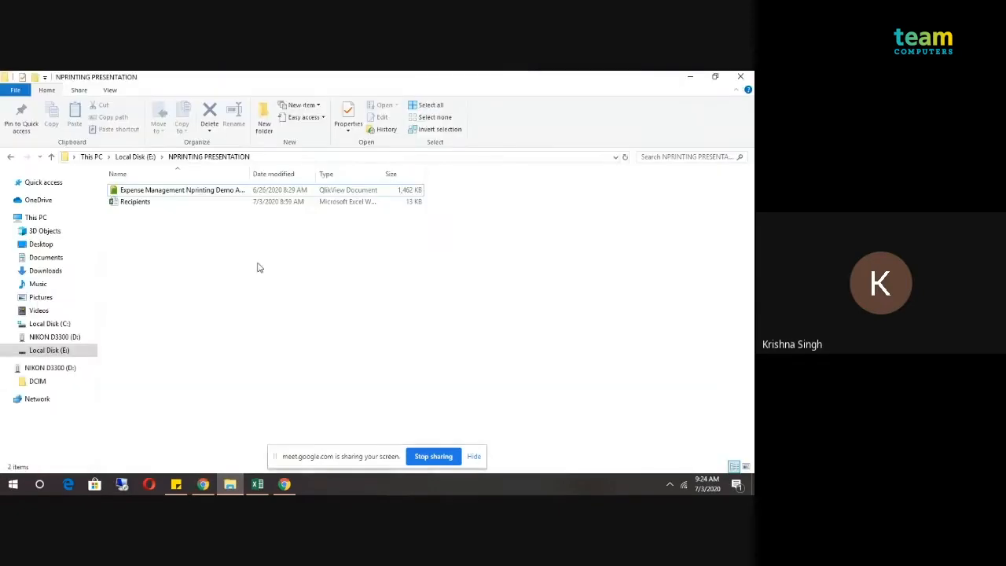
left_click(326, 157)
key("ctrl+c")
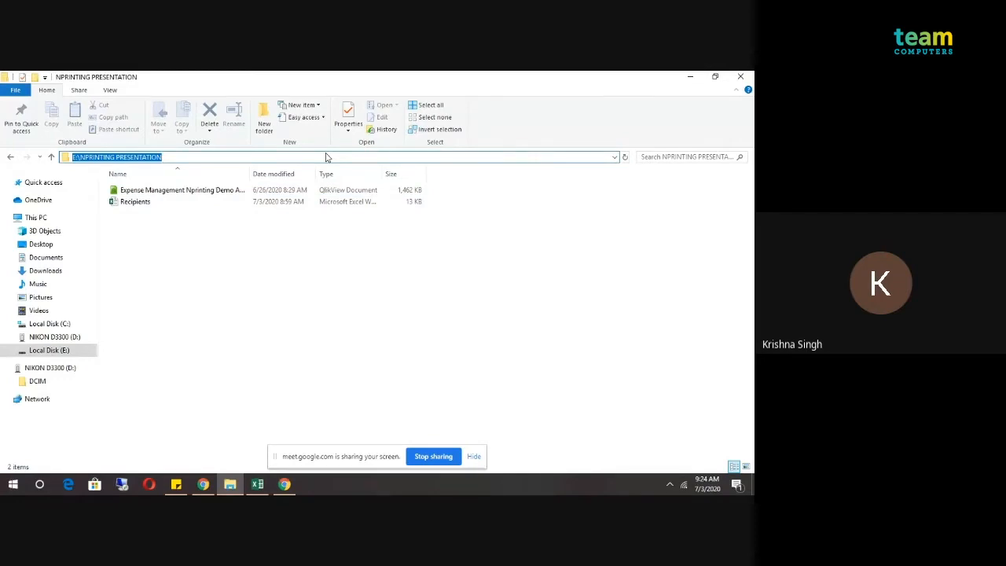
left_click(338, 295)
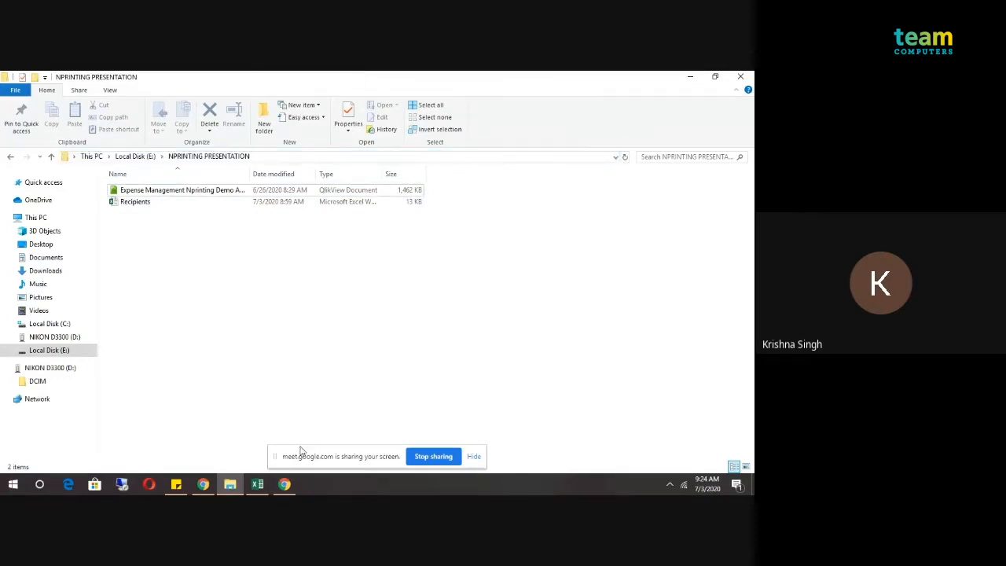
left_click(203, 485)
left_click(196, 235)
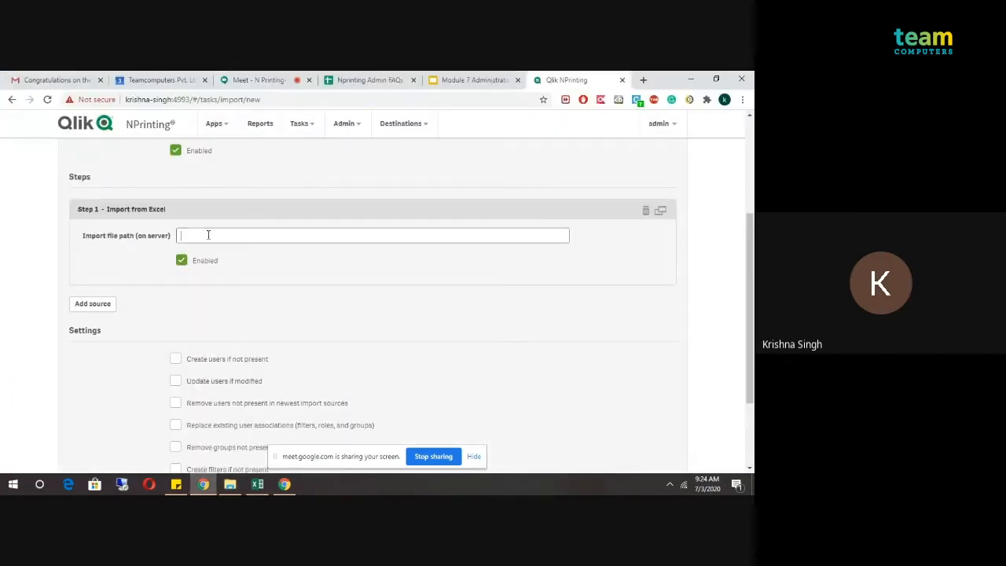
key("ctrl+v")
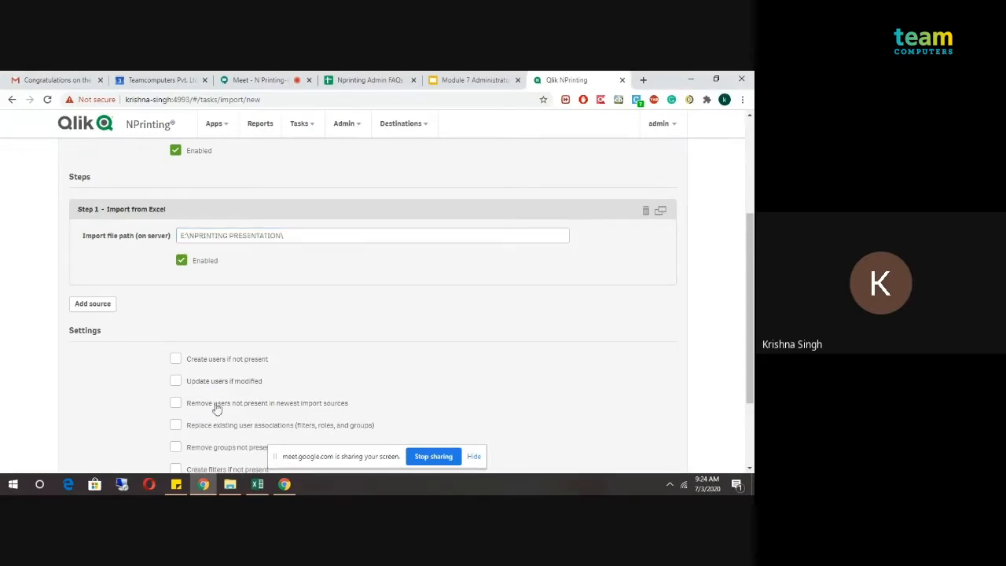
- Copy the Recipients file name from the NPRINTING PRESENTATION folder and complete the import path as E:\NPRINTING PRESENTATION\Recipients.xlsx
left_click(231, 483)
left_click(185, 203)
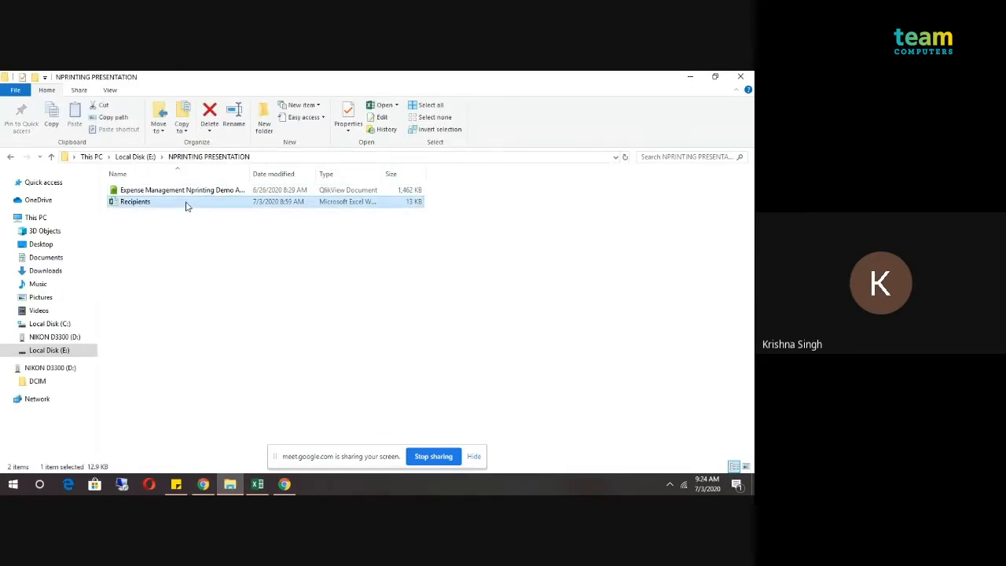
key("F2")
key("ctrl+c")
key("Return")
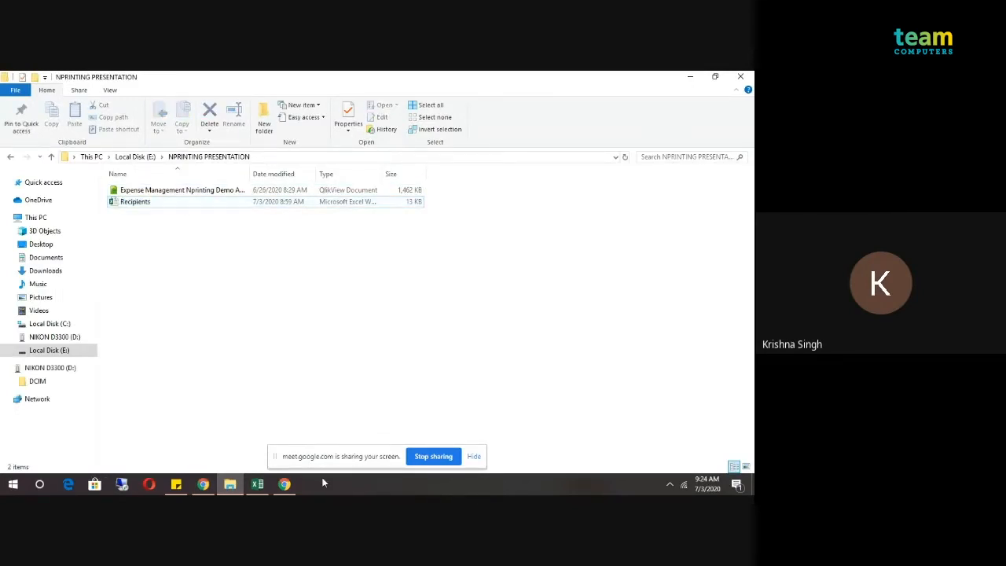
left_click(203, 484)
left_click(321, 236)
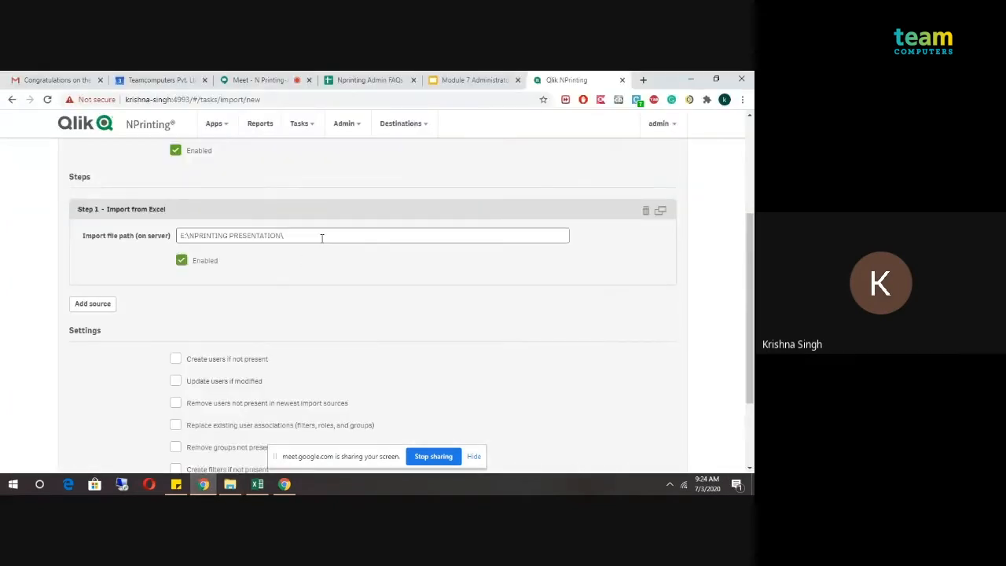
key("ctrl+v")
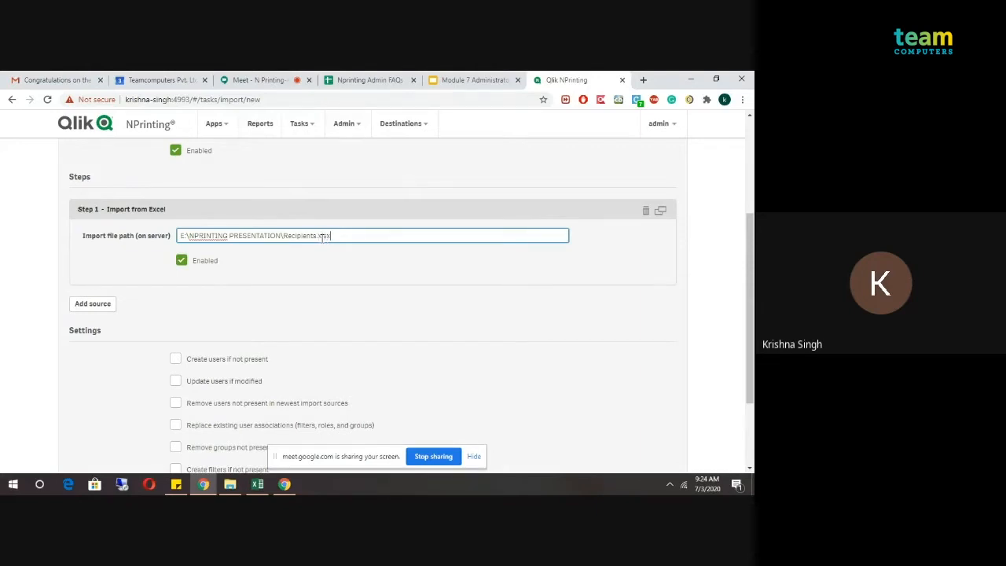
left_click(2, 254)
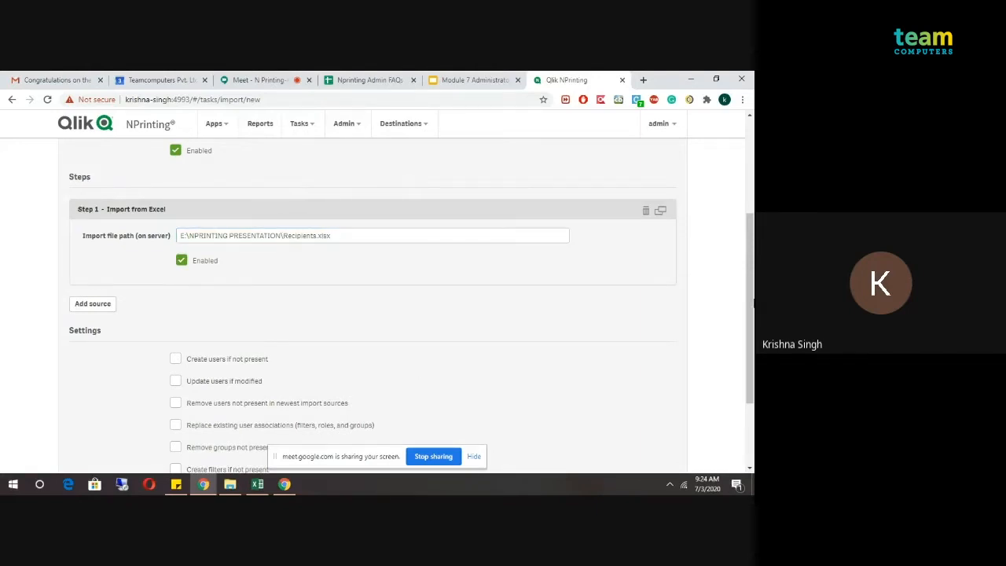
- Configure the user and group import settings to create, update and remove users, replace user associations, and remove groups missing from the newest sources
scroll(549, 419, "down", 3)
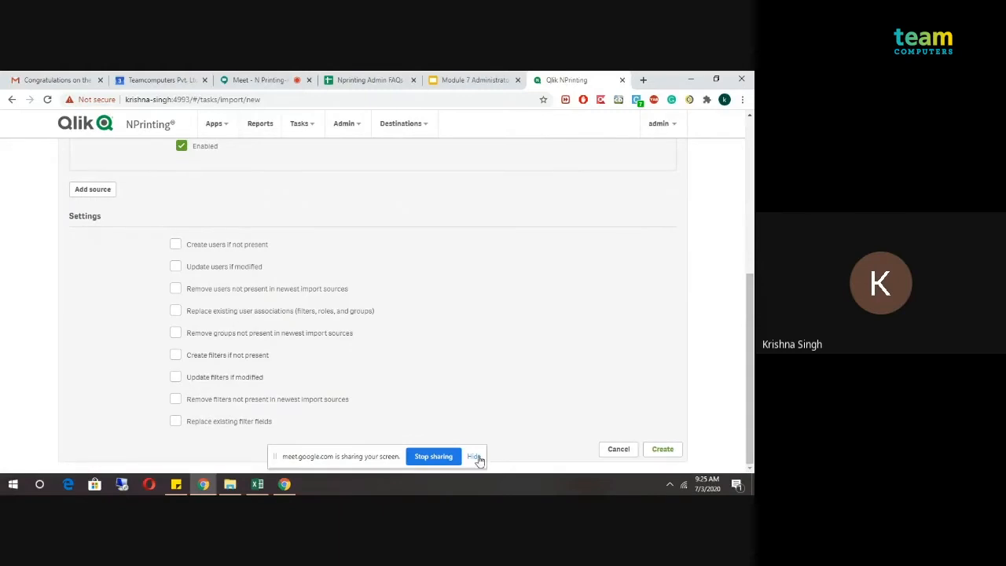
left_click(474, 457)
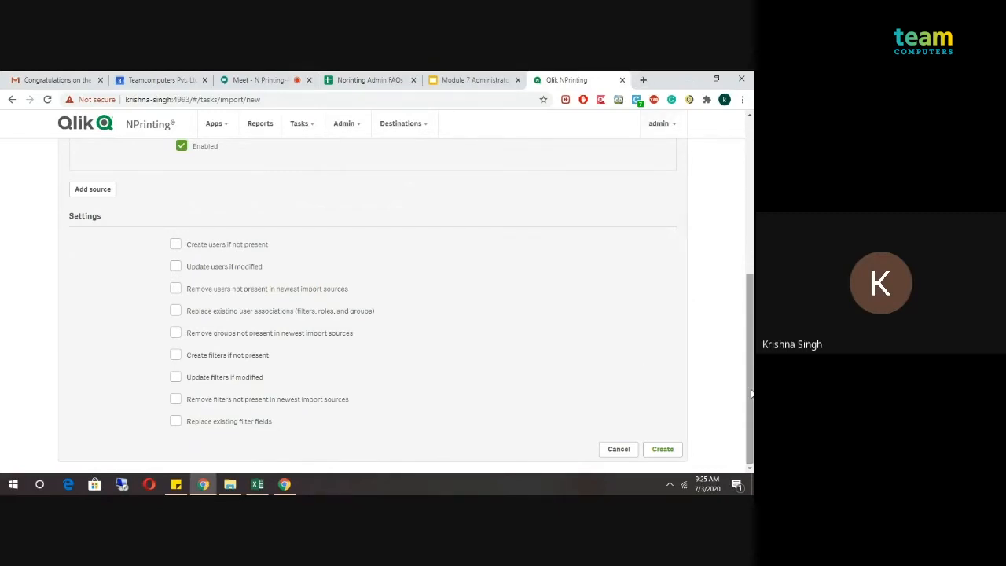
mouse_move(751, 393)
left_mouse_down()
mouse_move(751, 384)
mouse_move(750, 393)
left_mouse_up()
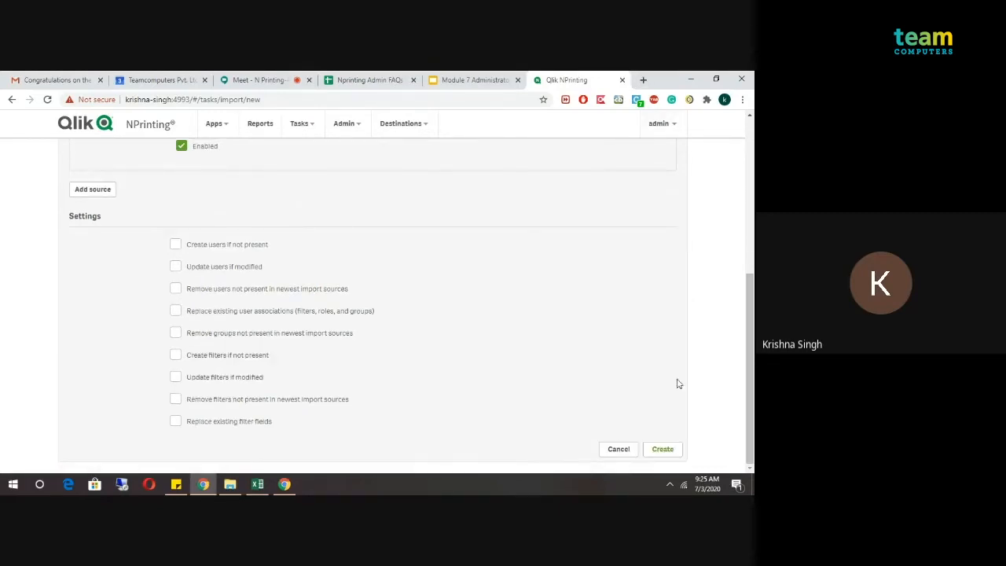
left_click(176, 246)
left_click(176, 268)
mouse_move(259, 492)
left_click(177, 313)
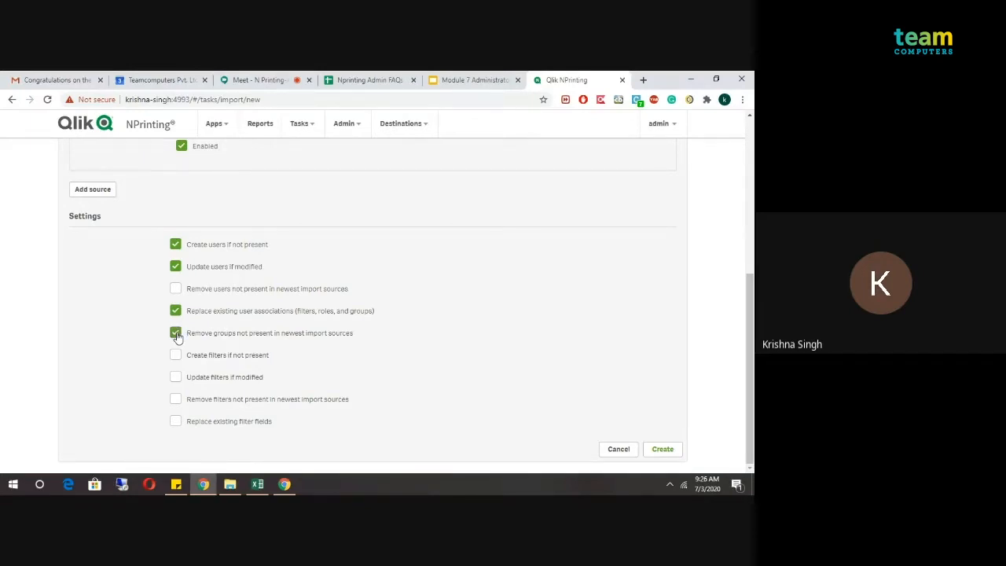
left_click(176, 290)
left_click(175, 333)
- Enable creating filters if not present, updating filters if modified, and replacing existing filter fields in the import settings
left_click(176, 355)
left_click(176, 377)
left_click(176, 421)
- Create the import task and start a test run of it
left_click(663, 449)
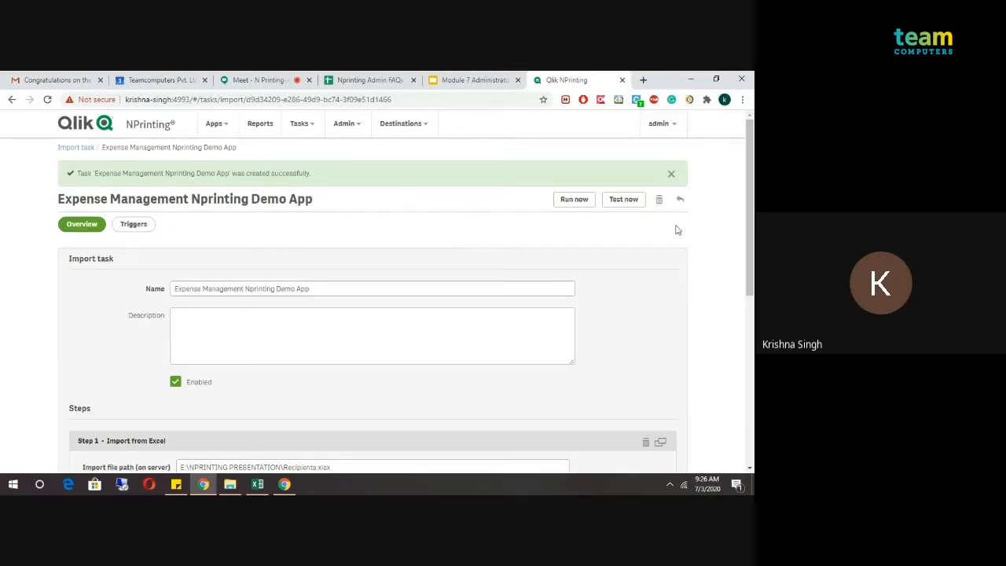
left_click(639, 203)
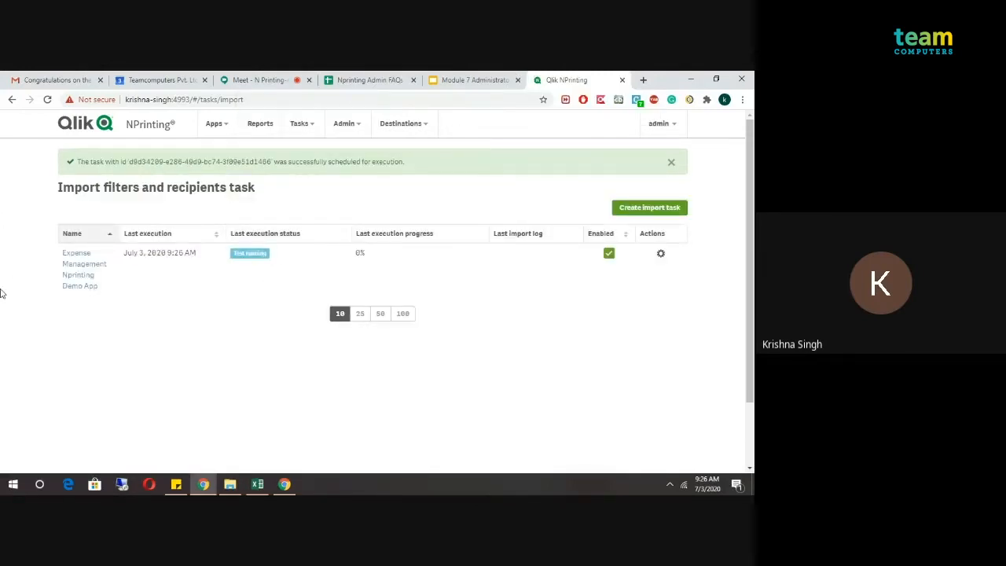
- Switch to the Recipients workbook in Excel and review the Values, Numeric Values and Formulas entries on the Filters sheet
left_click(258, 483)
left_click(192, 366)
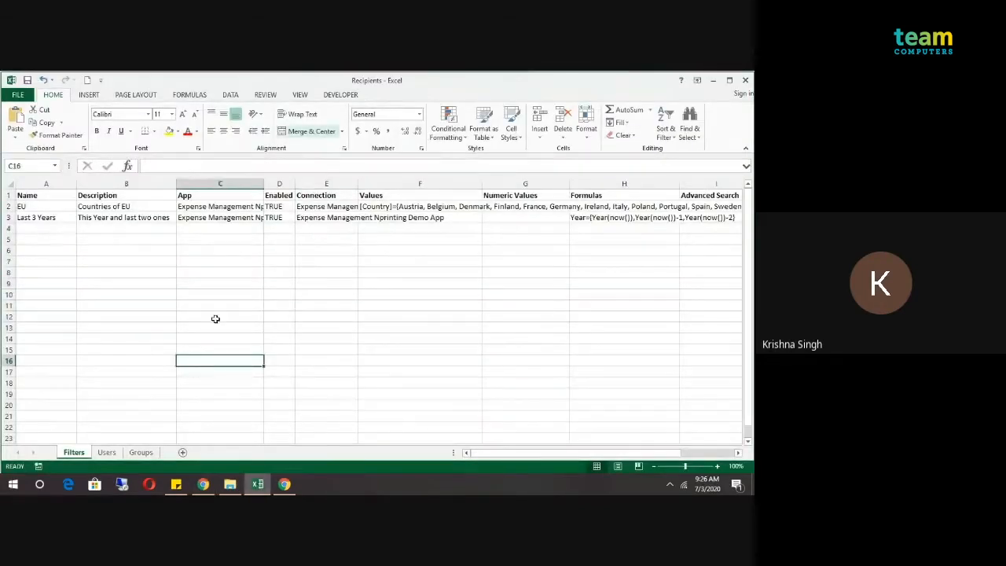
left_click(209, 339)
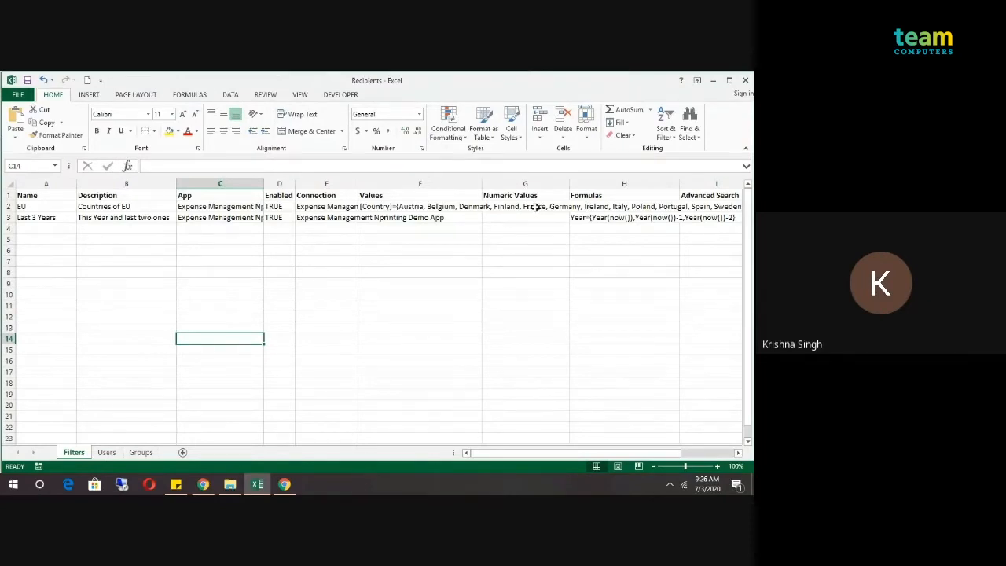
left_click_drag(556, 207, 608, 221)
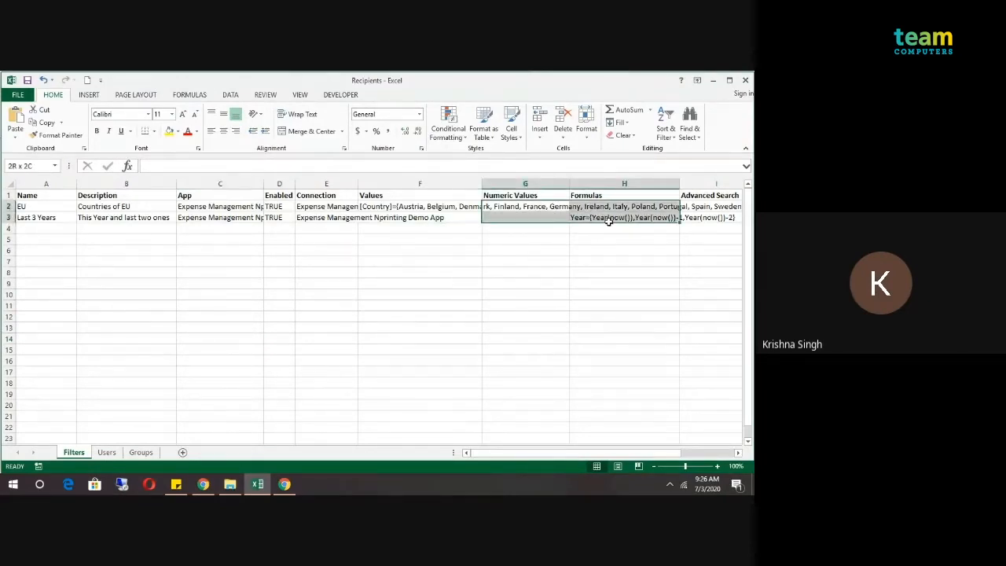
left_click(375, 359)
left_click_drag(372, 207, 394, 226)
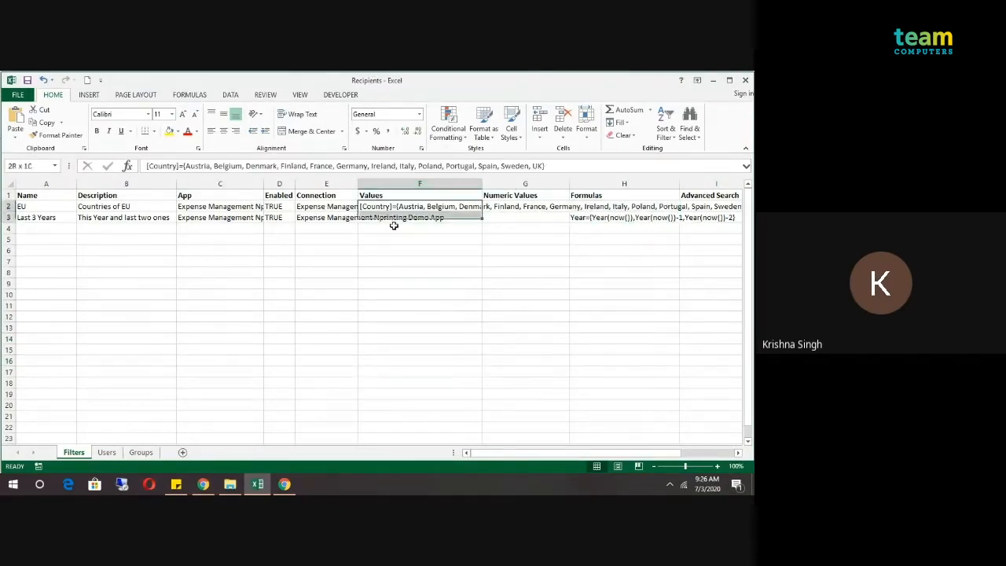
- Return to Qlik NPrinting in the browser, open the Expense Management Nprinting Demo App import task and run it
left_click(203, 483)
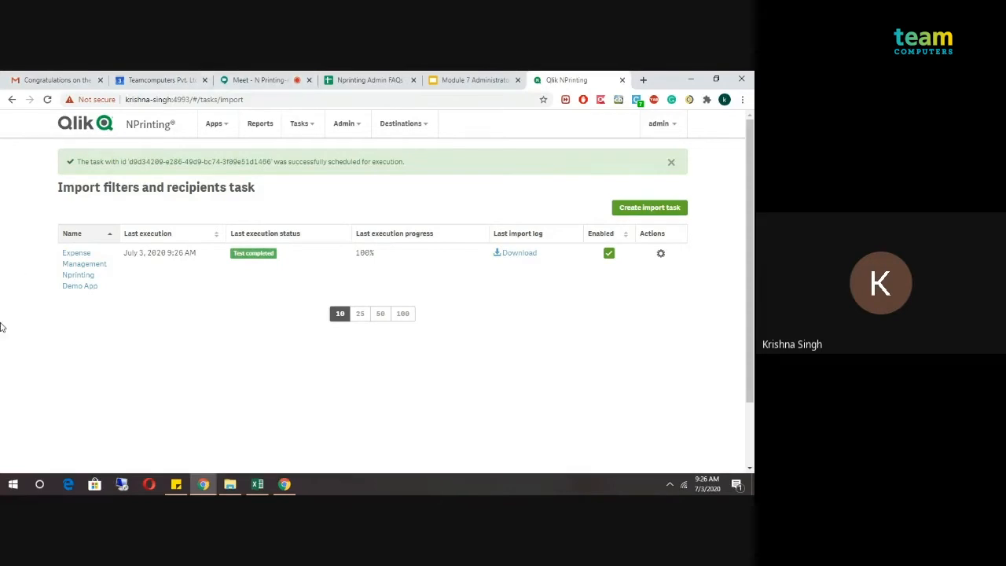
left_click(86, 269)
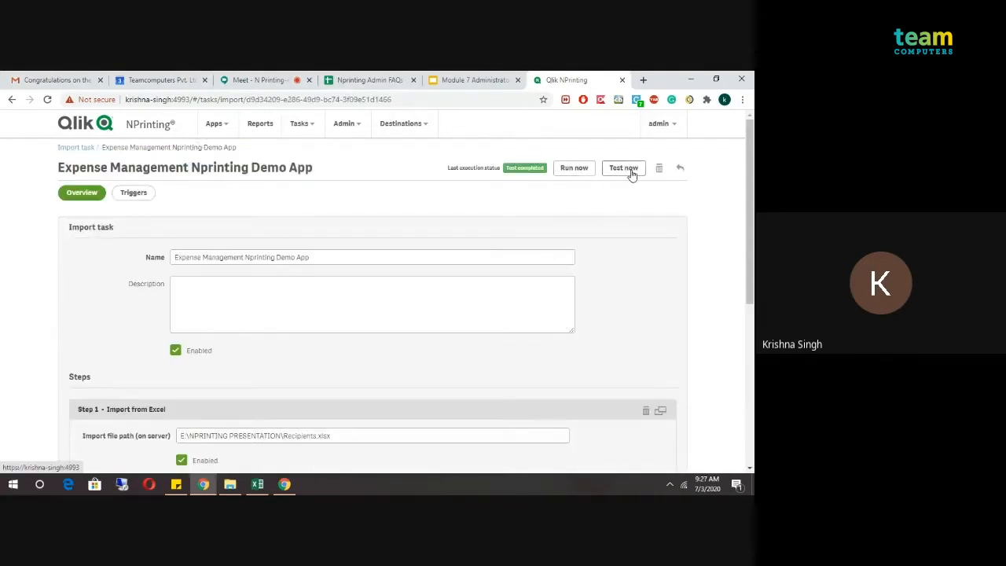
left_click(573, 168)
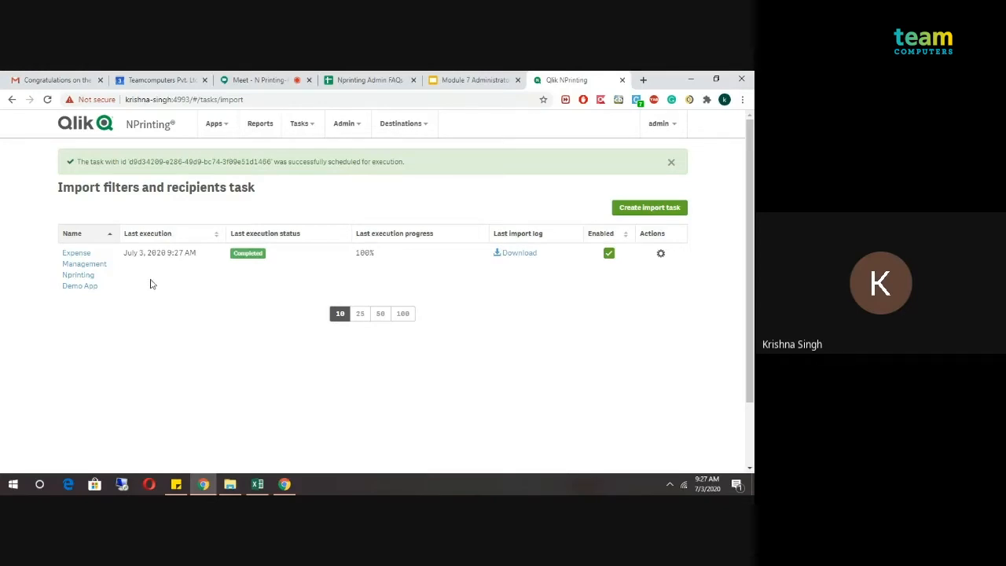
- Download the last import log of the Expense Management Nprinting Demo App task and open the log file
left_click(518, 254)
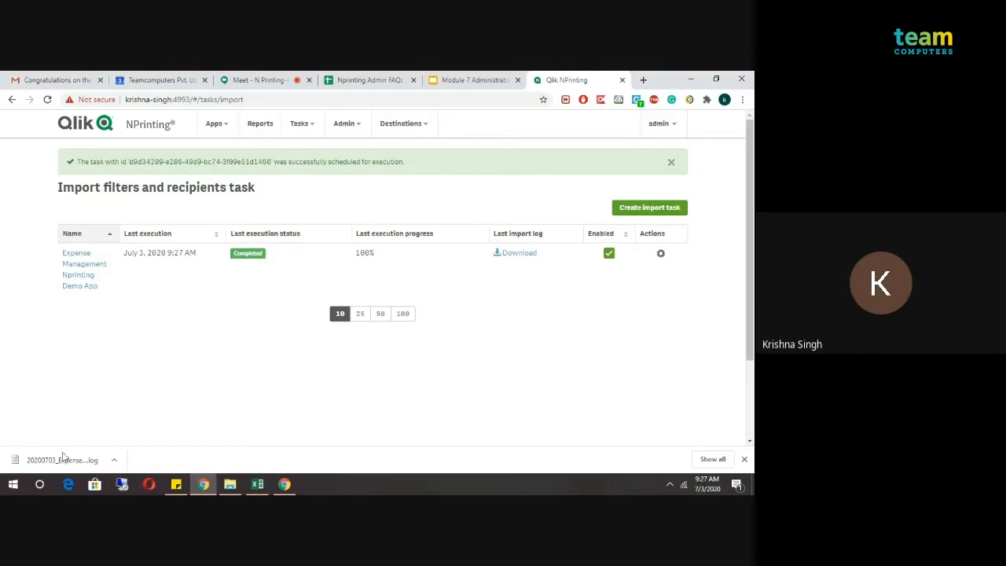
left_click(63, 459)
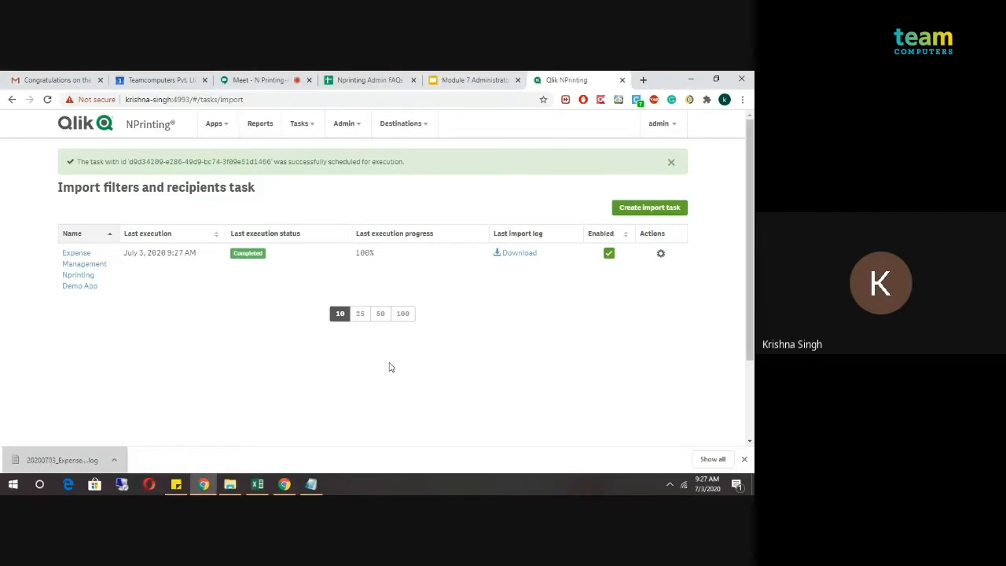
left_click(47, 456)
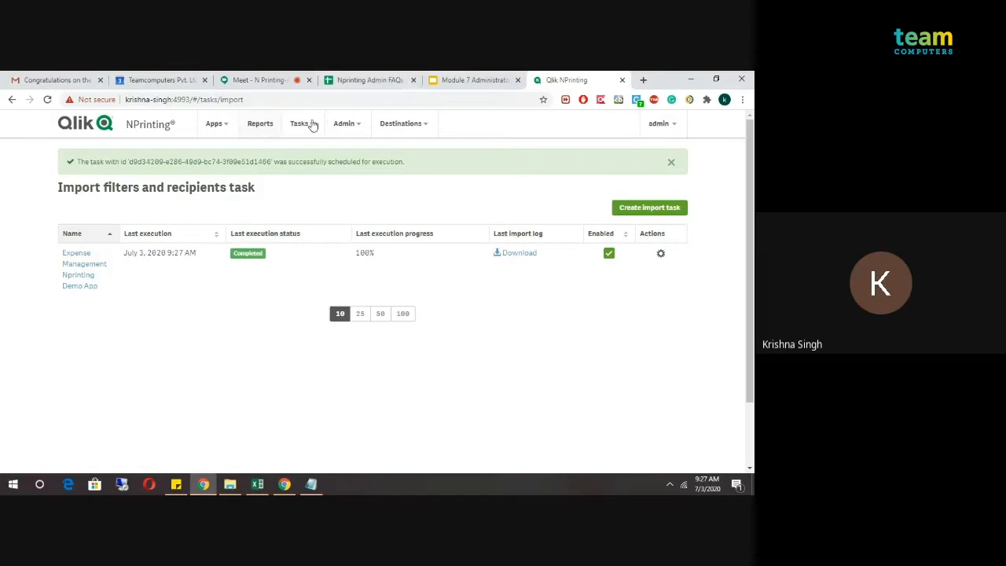
- Open the NPrinting Users list and check it against the Username column on the Users sheet of the Recipients workbook in Excel
left_click(347, 125)
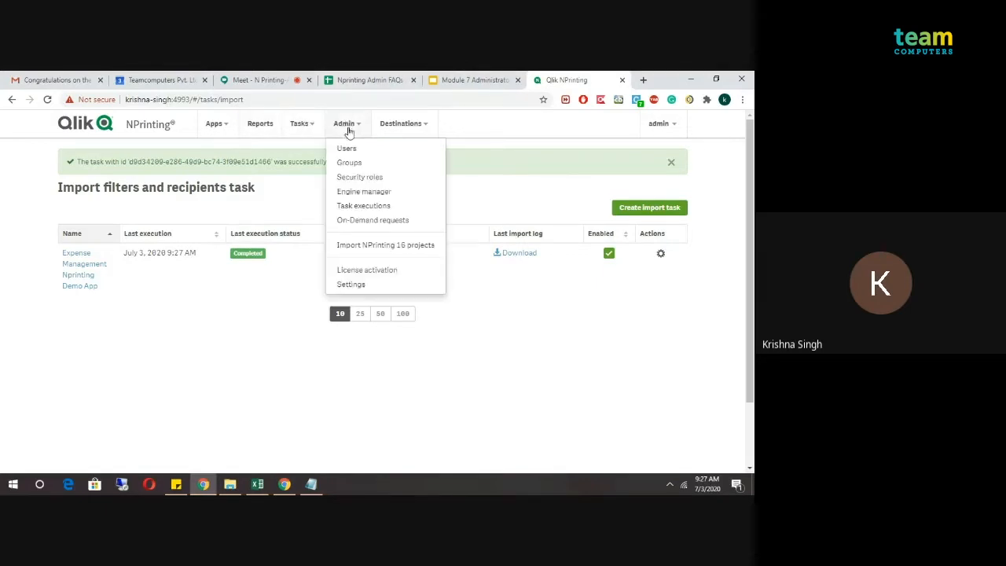
left_click(350, 146)
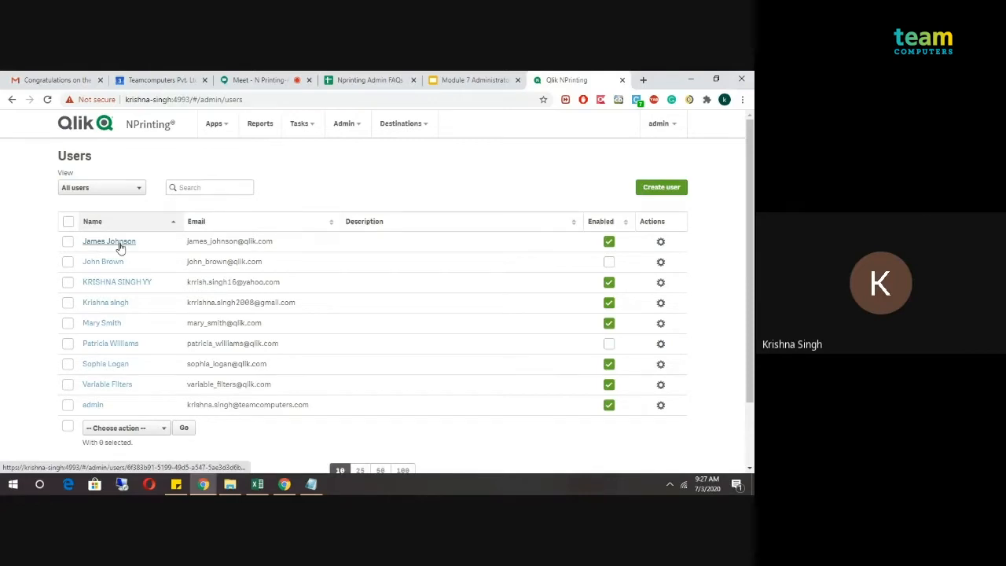
left_click(258, 485)
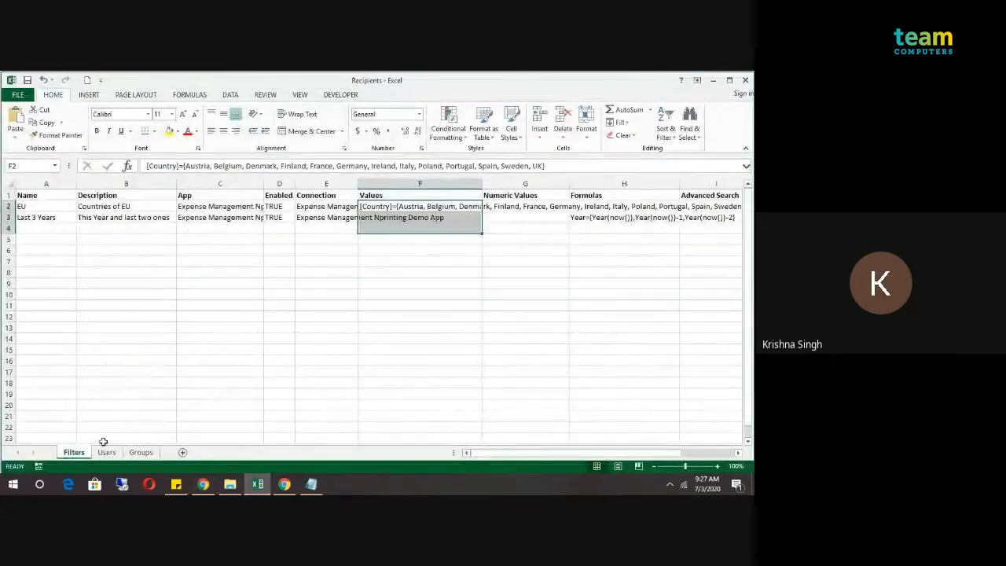
left_click(106, 452)
left_click(94, 340)
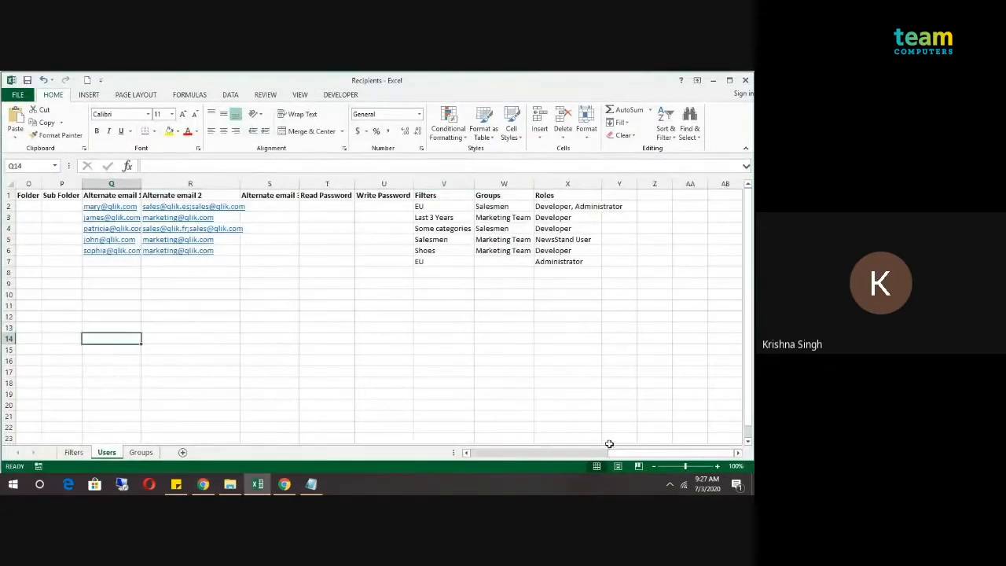
scroll(609, 444, "left", 5)
left_click(167, 367)
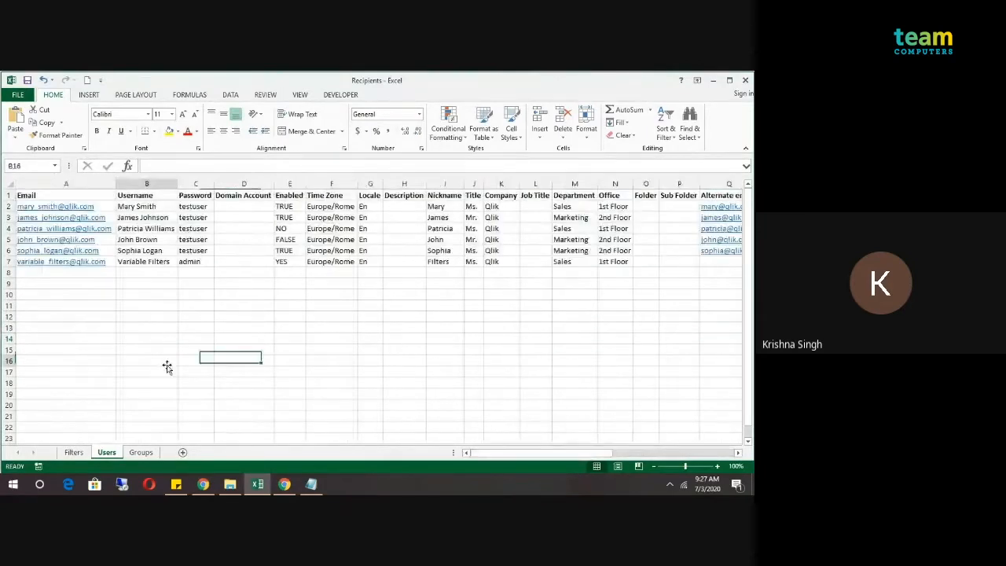
left_click(158, 217)
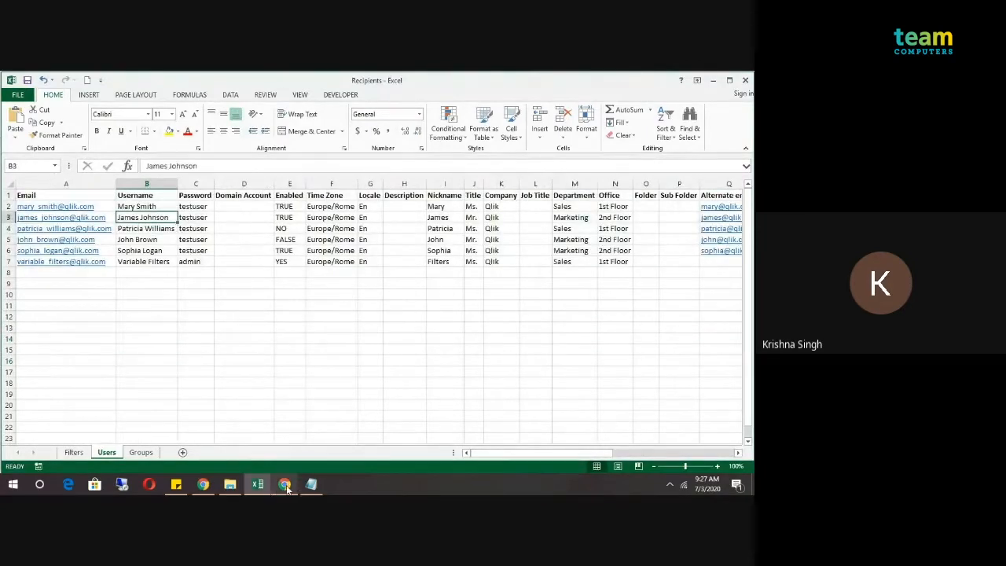
- Switch back from Excel to the Users list in Qlik NPrinting in the browser
left_click(284, 485)
left_click(203, 484)
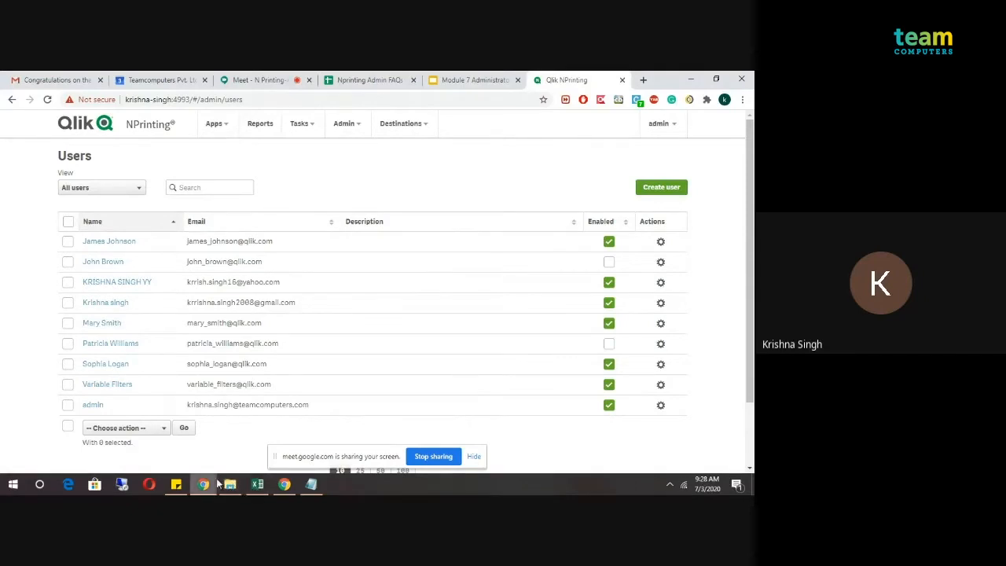
mouse_move(209, 487)
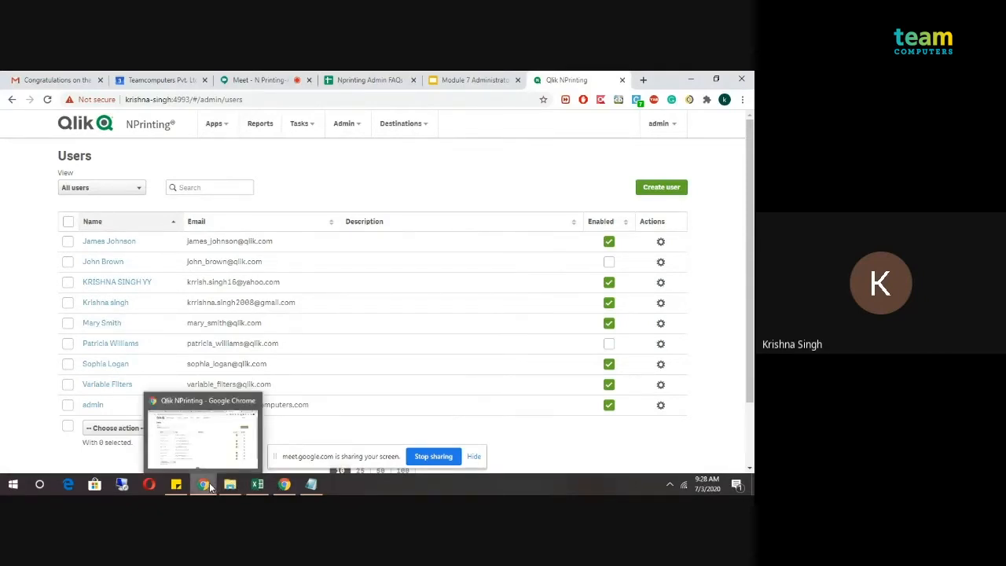
- Check the Filters sheet of the Recipients workbook in Excel against the Filters list in Qlik NPrinting in the browser
left_click(257, 485)
left_click(186, 344)
left_click(73, 452)
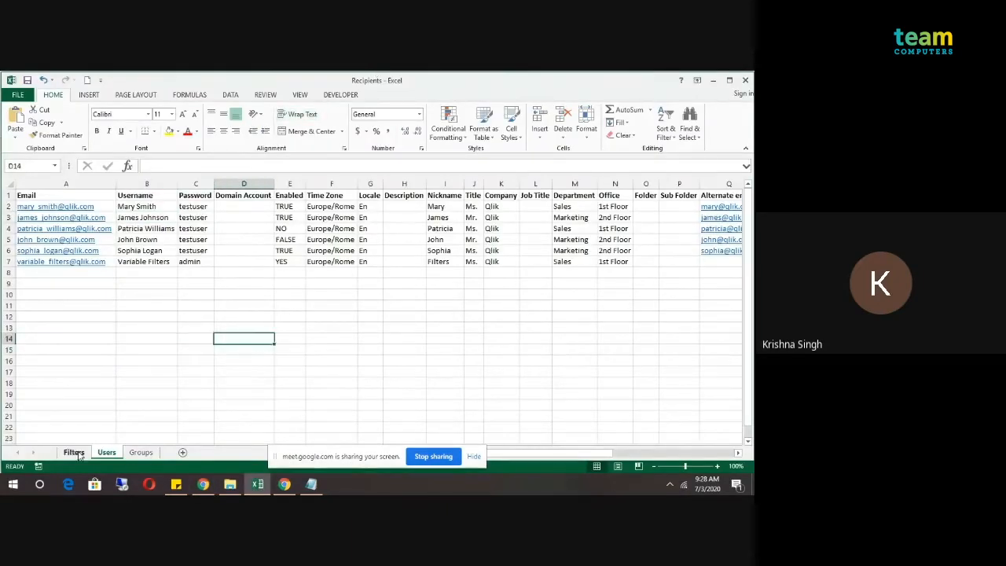
left_click(38, 346)
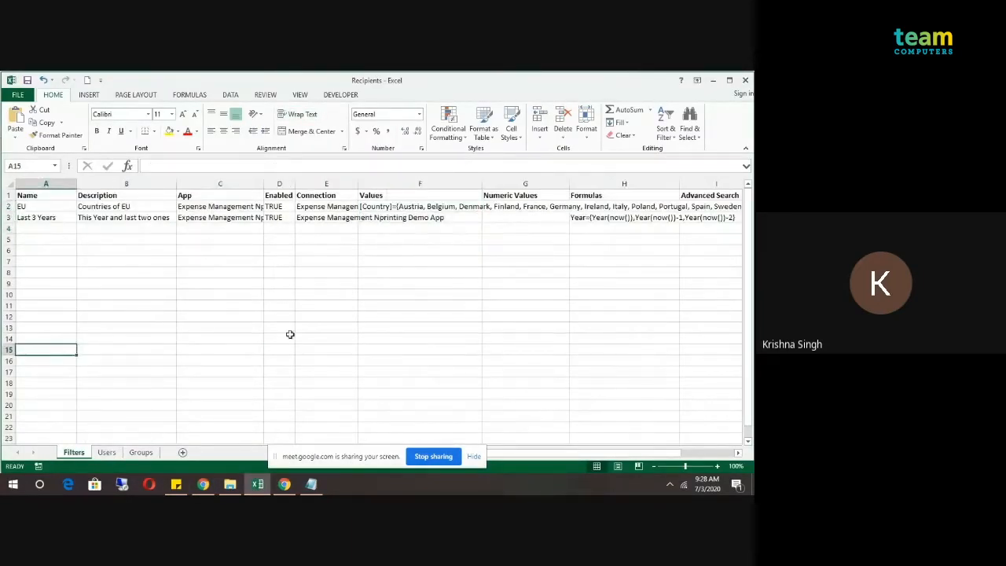
left_click(204, 484)
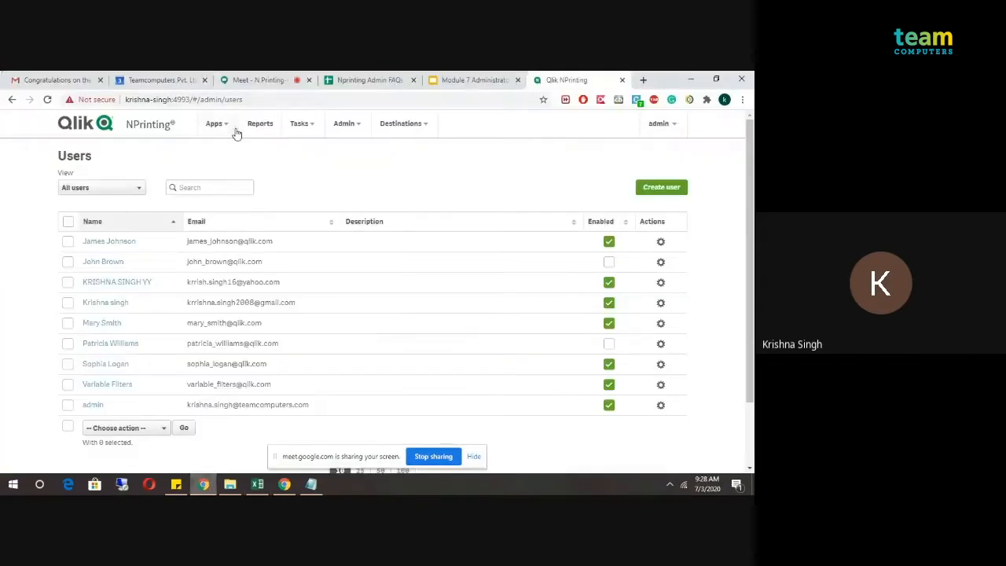
left_click(236, 133)
left_click(219, 176)
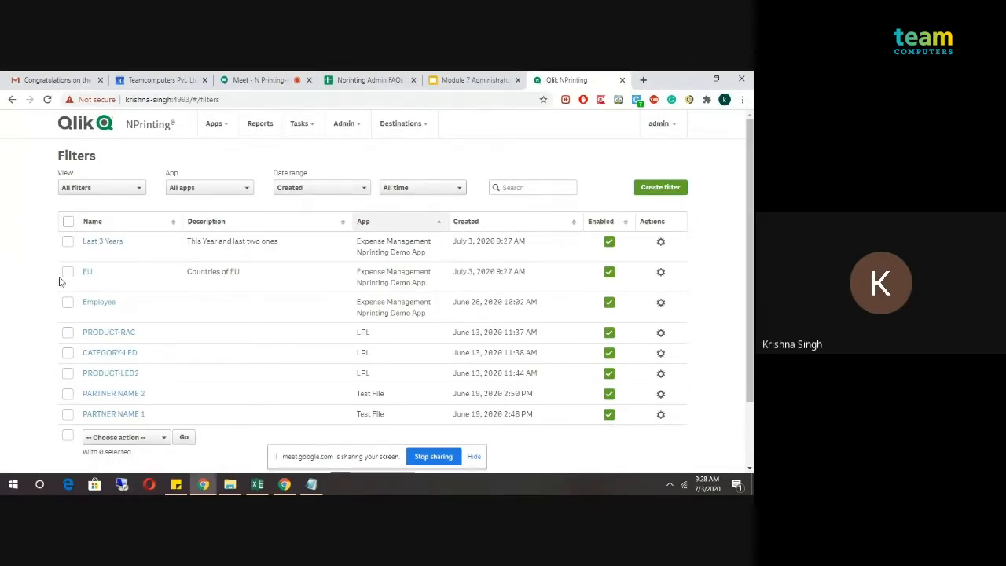
- Open the NPrinting Groups list, check it against the group names on the Recipients workbook's Groups sheet in Excel, and return to the browser
left_click(346, 126)
left_click(350, 161)
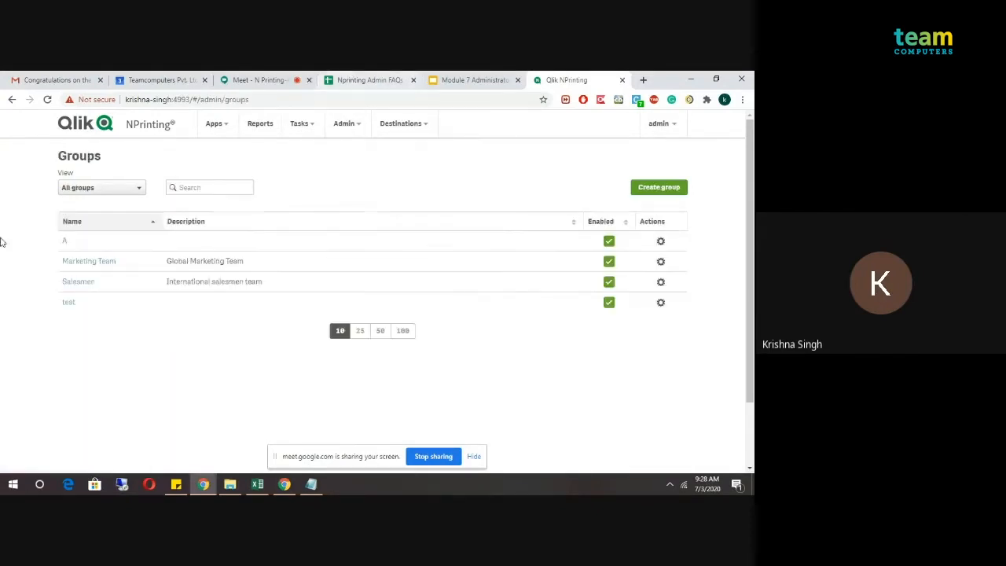
left_click(257, 484)
left_click(141, 452)
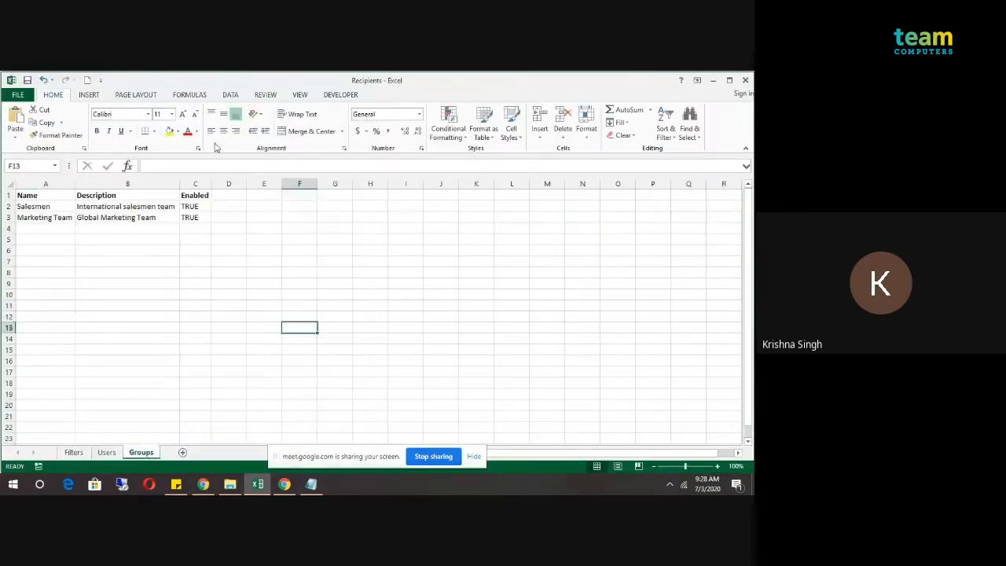
left_click(47, 218)
left_click_drag(47, 207, 47, 218)
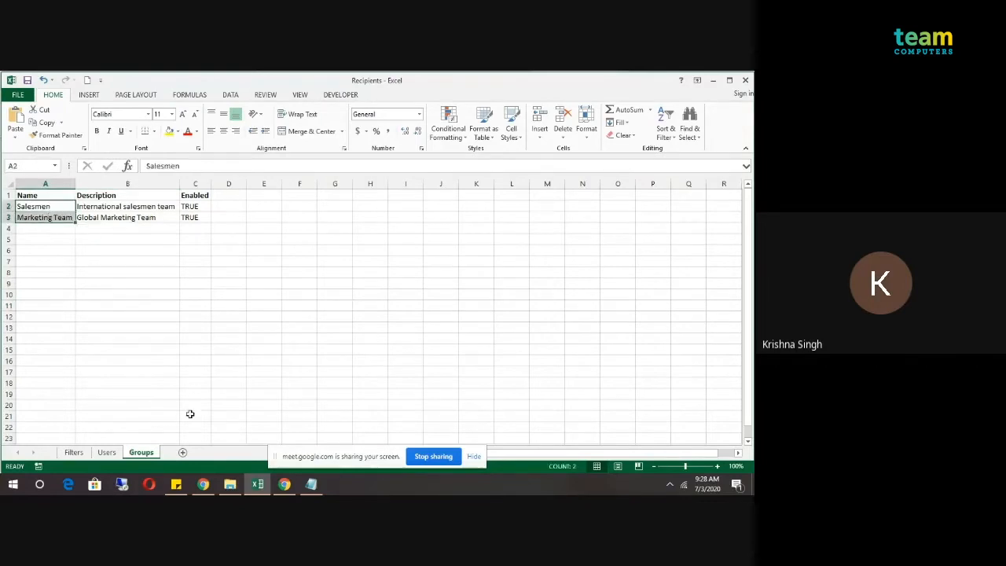
left_click(204, 485)
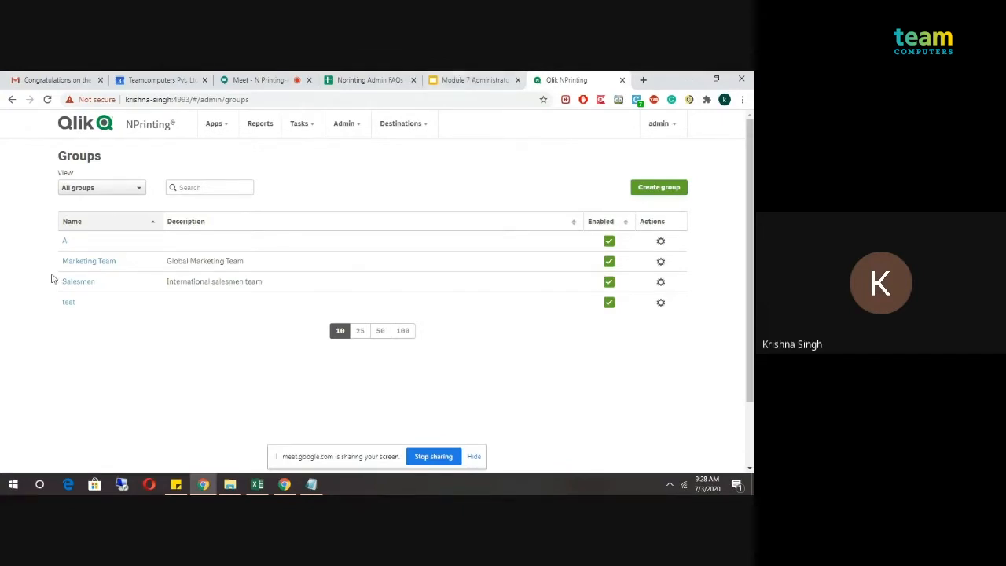
left_click(303, 124)
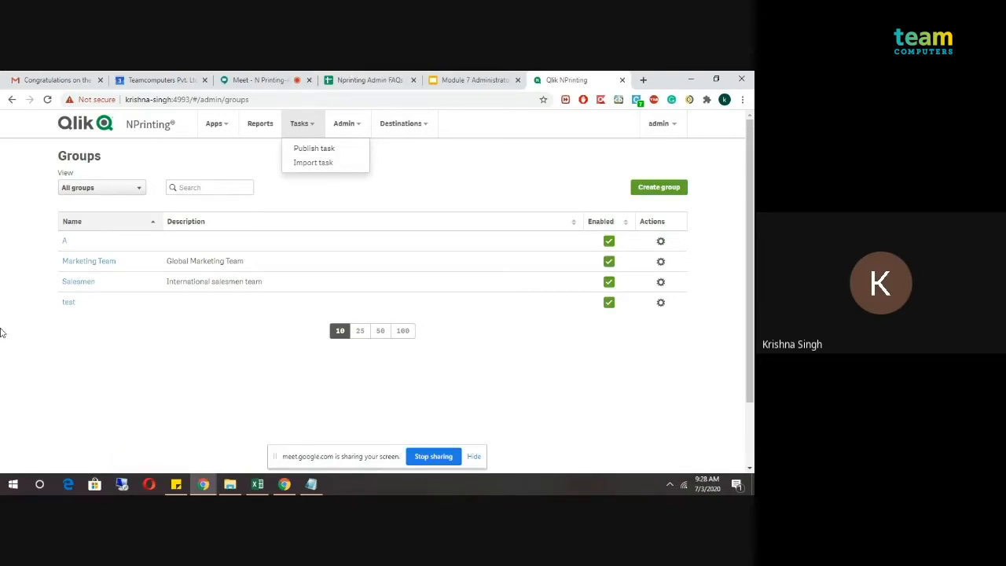
left_click(2, 286)
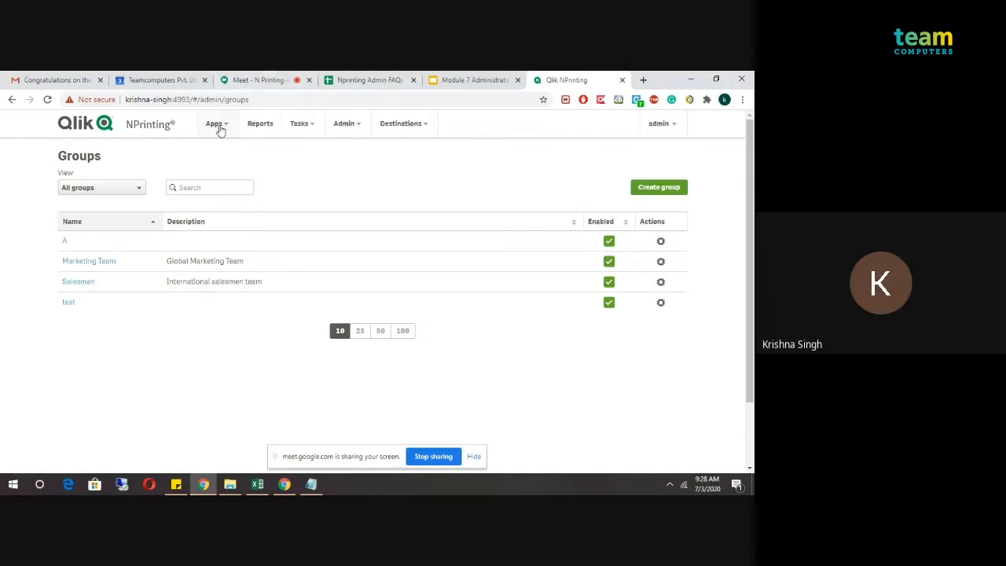
left_click(474, 458)
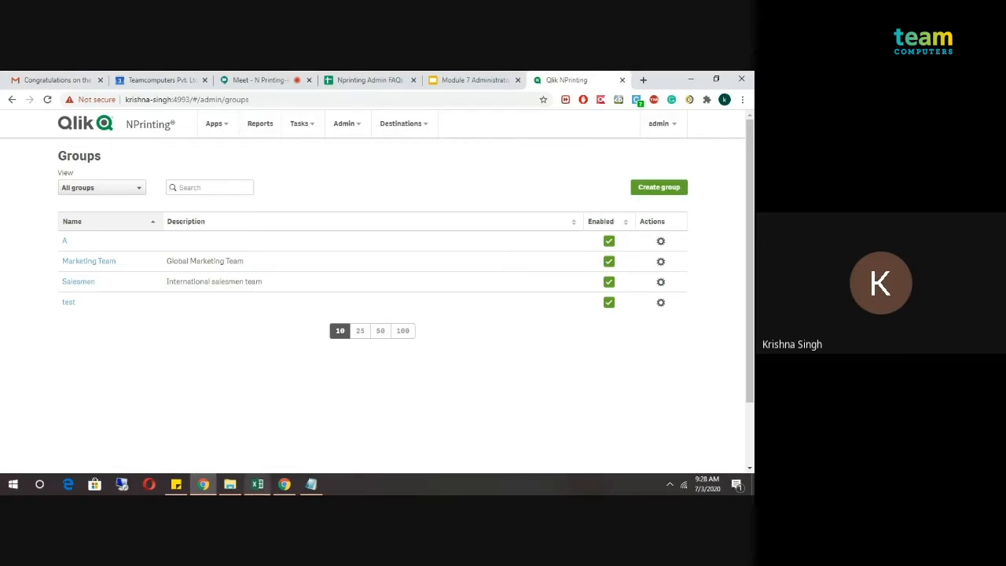
left_click(257, 483)
left_click(220, 333)
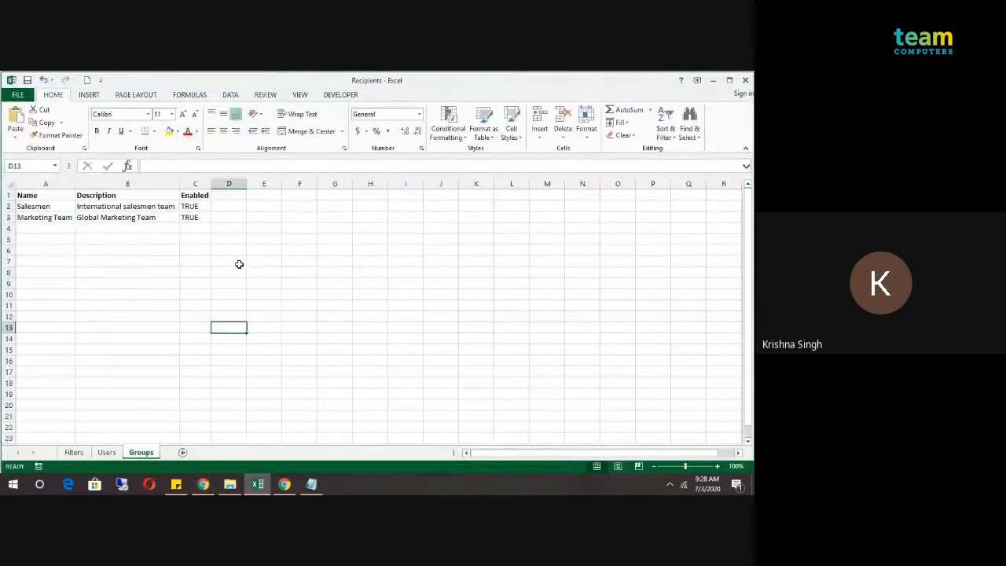
key("Up")
key("Up")
key("Up")
left_click(328, 284)
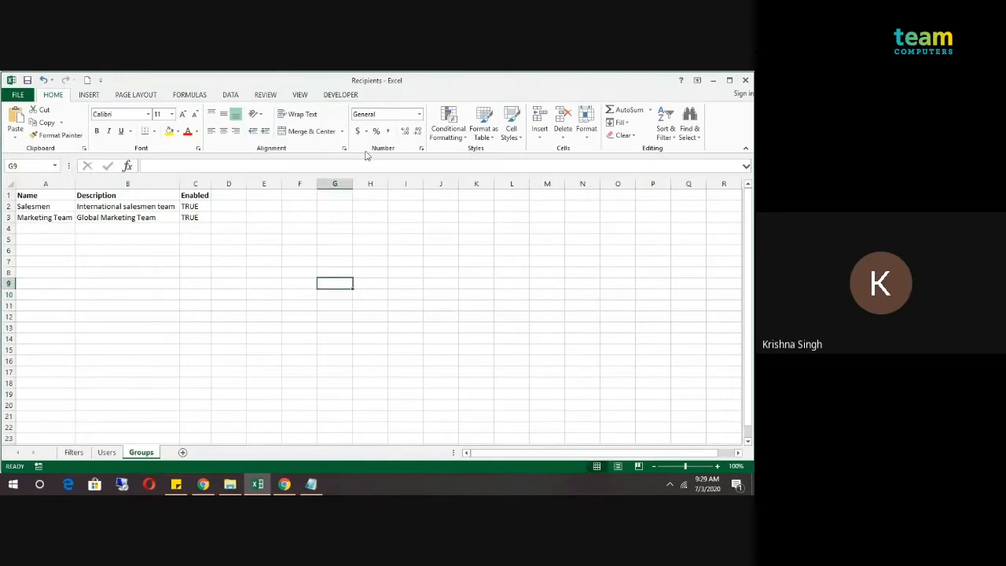
left_click(260, 319)
- Switch to Qlik NPrinting in the browser, examine the fields of a blank new-user form, and return to the Users list without creating one
left_click(202, 483)
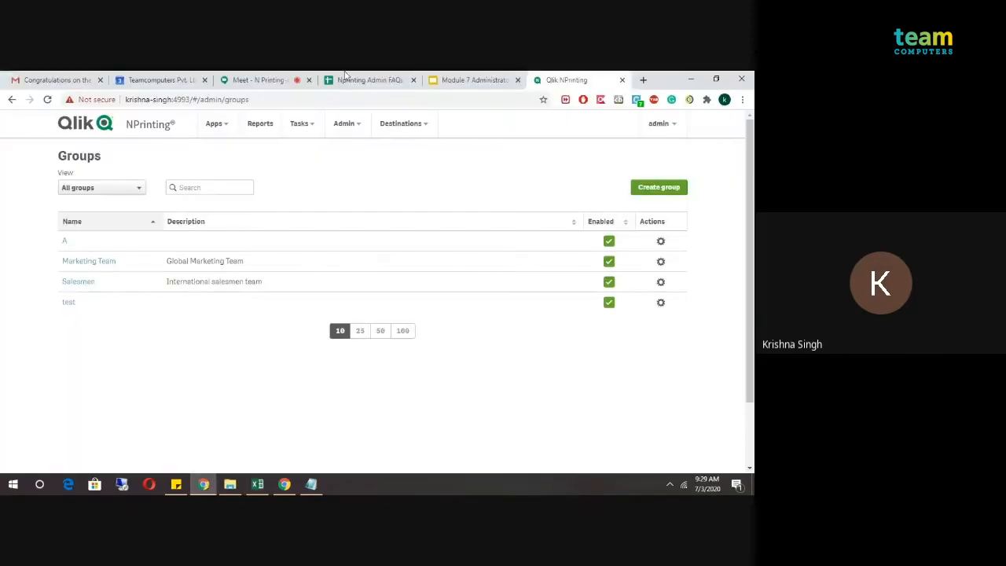
left_click(345, 126)
left_click(349, 142)
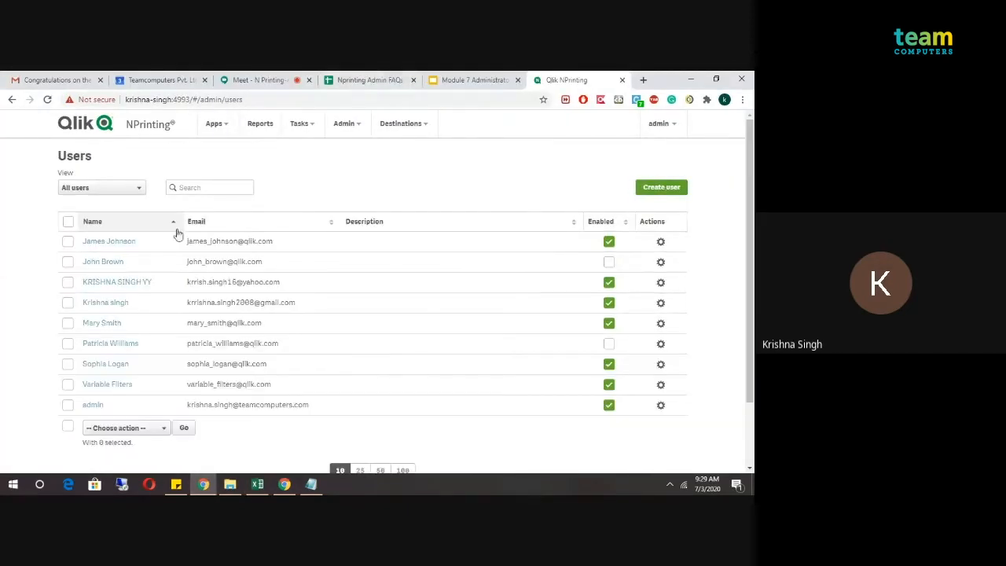
left_click(661, 188)
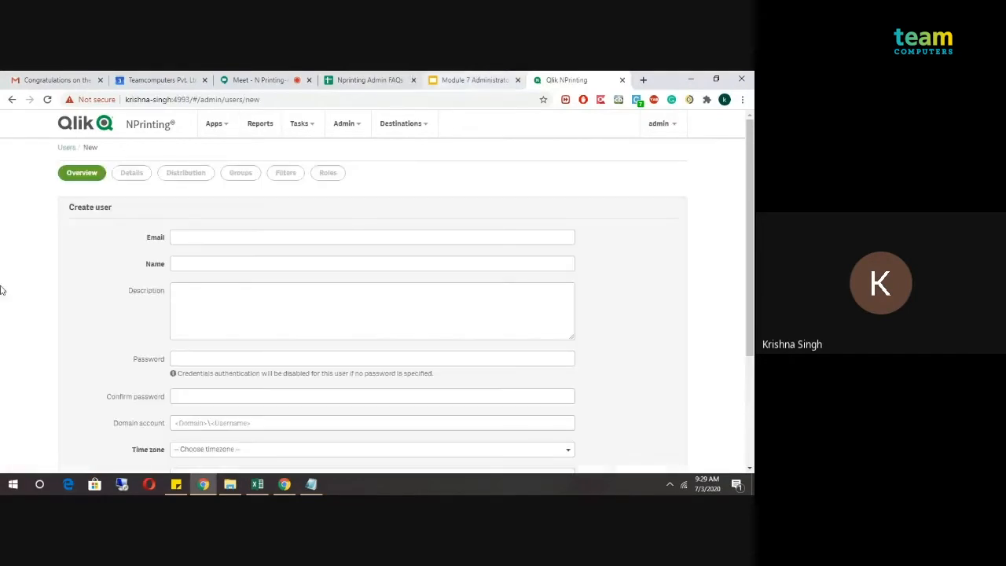
left_click(451, 308)
scroll(727, 242, "down", 3)
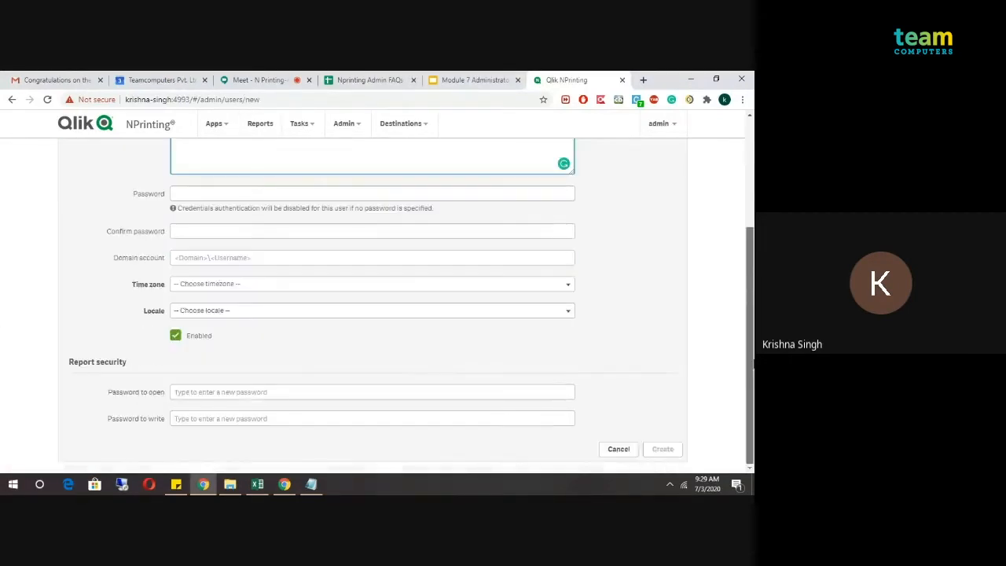
scroll(726, 242, "up", 3)
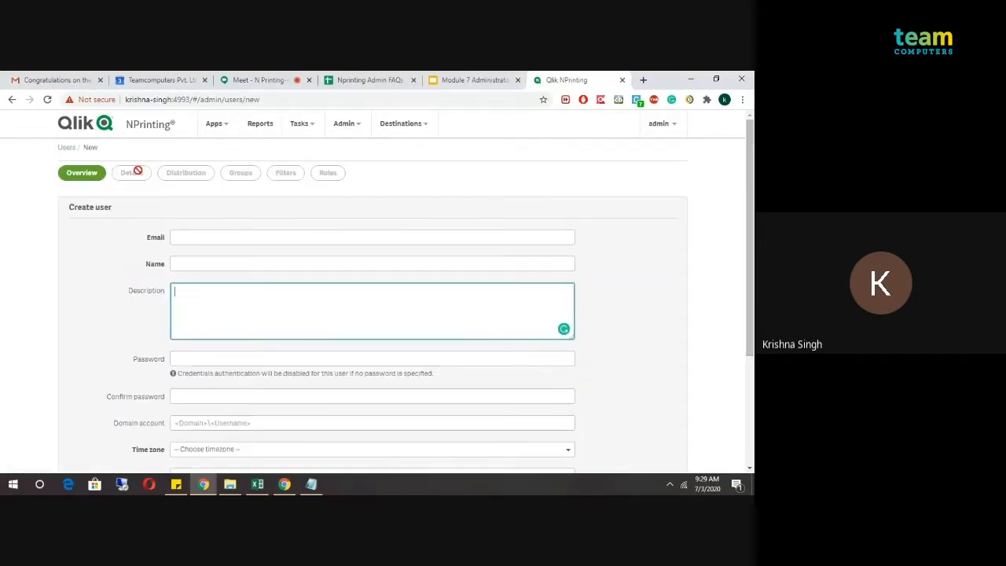
left_click(137, 171)
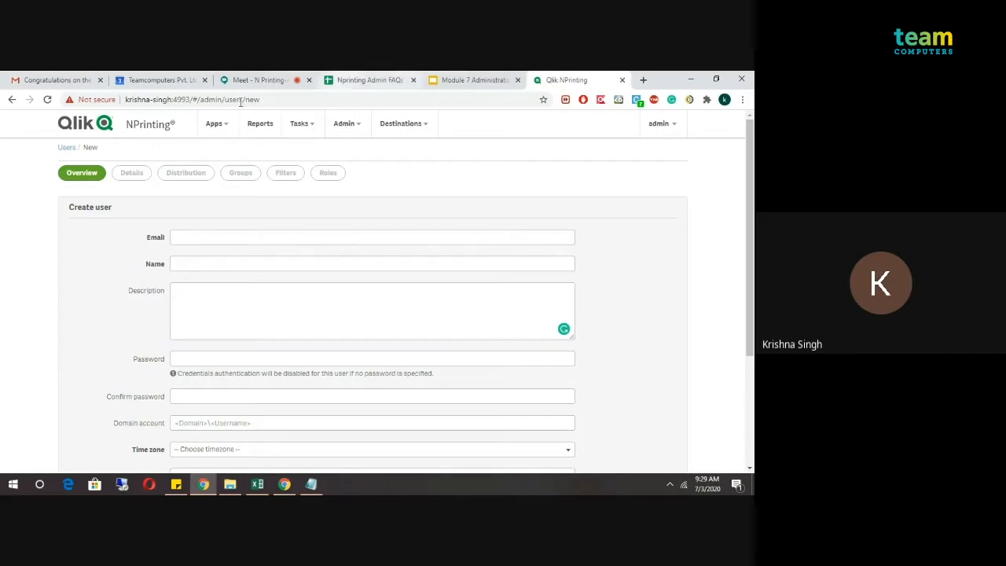
left_click(66, 147)
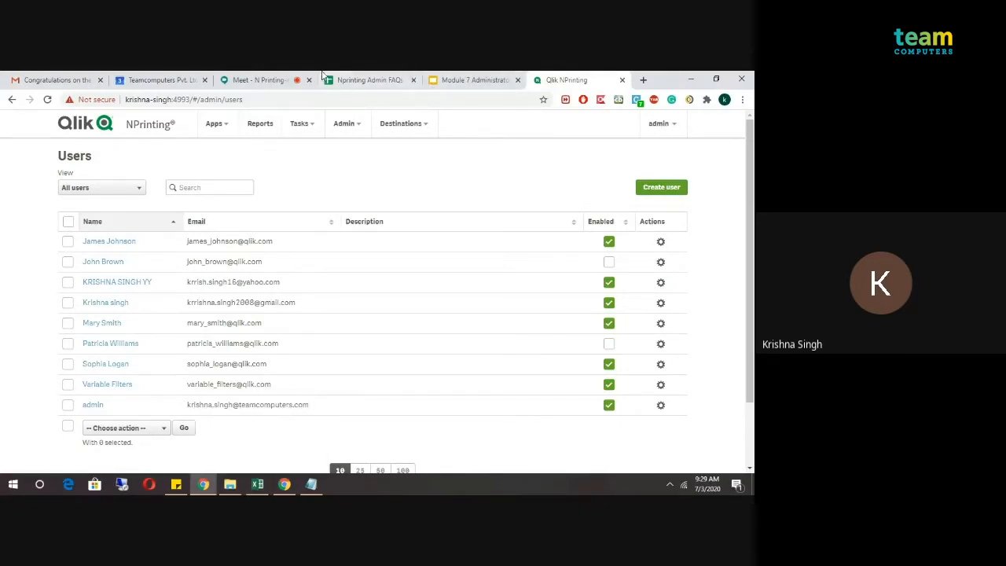
- Switch to the Module 7 Administrator PPT in Google Slides, present it from the Creating users slide and advance one slide
left_click(250, 78)
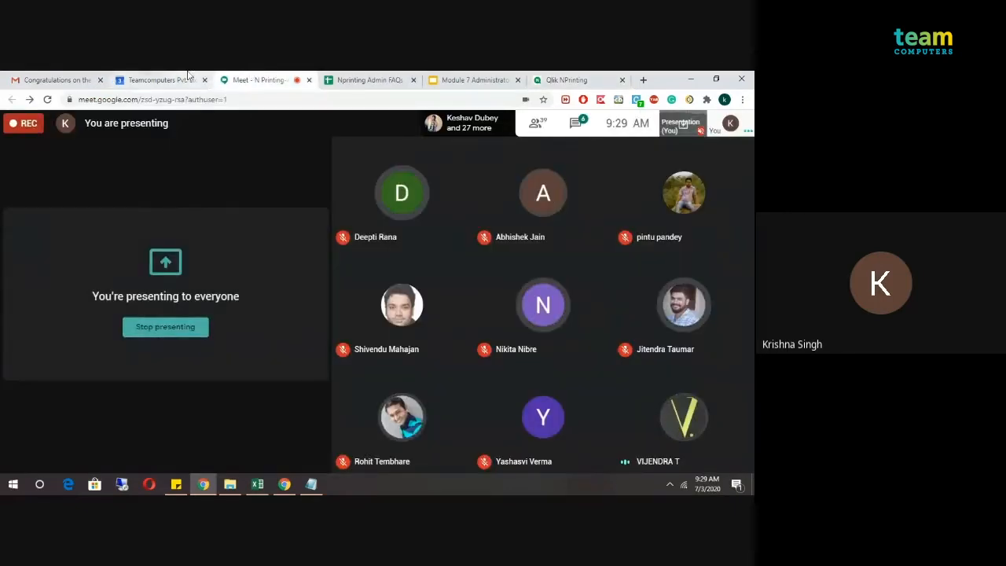
left_click(472, 80)
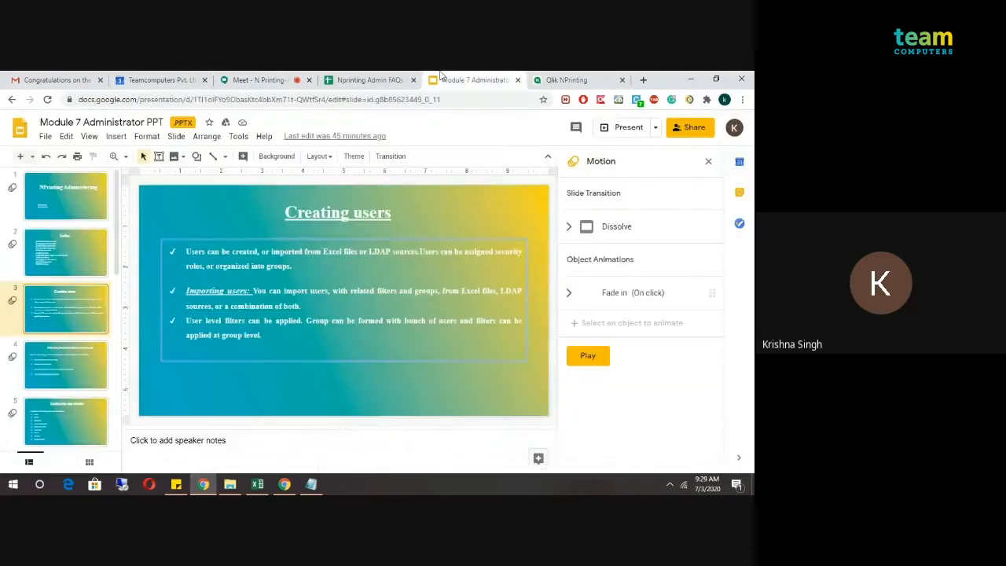
left_click(628, 127)
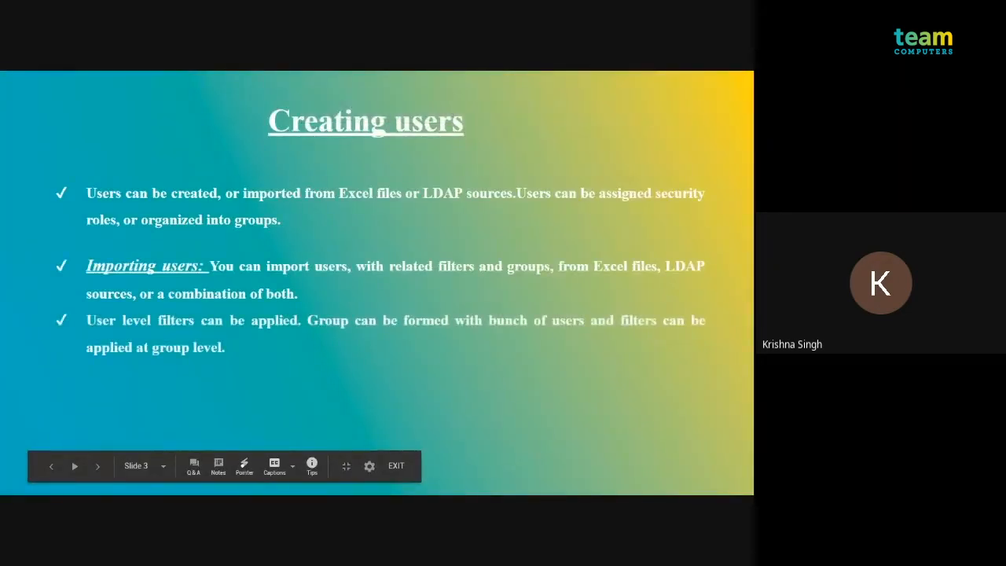
key("Right")
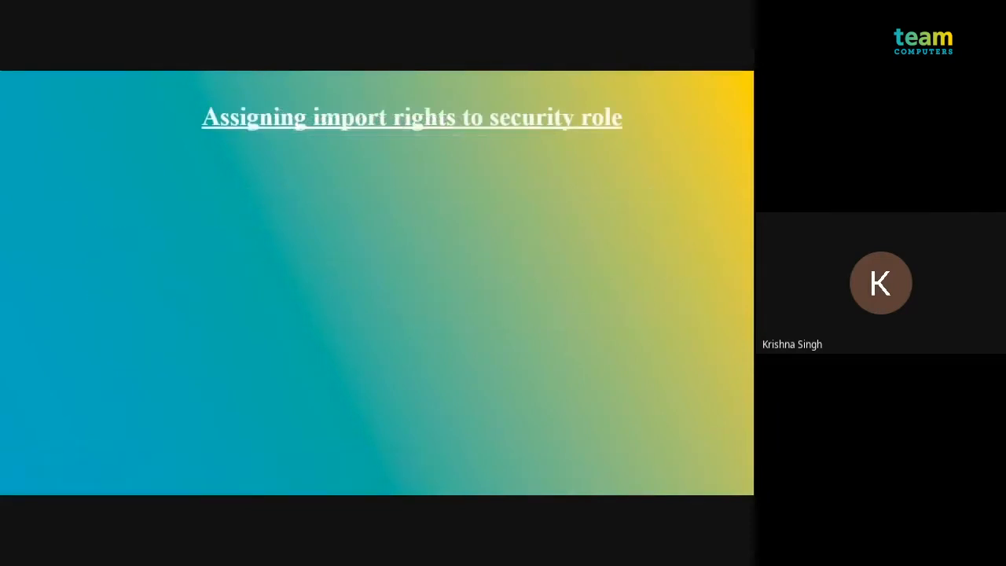
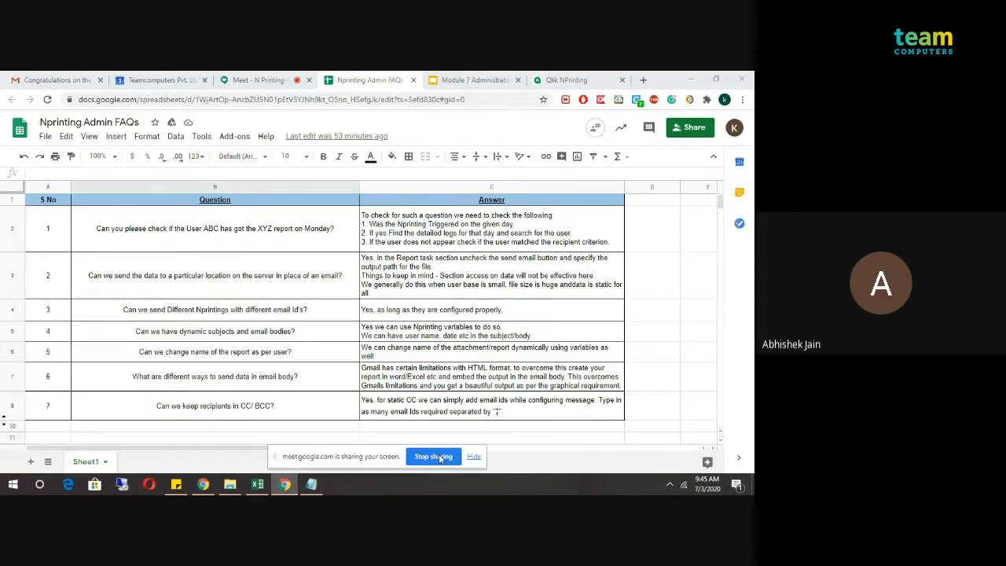
left_click(434, 459)
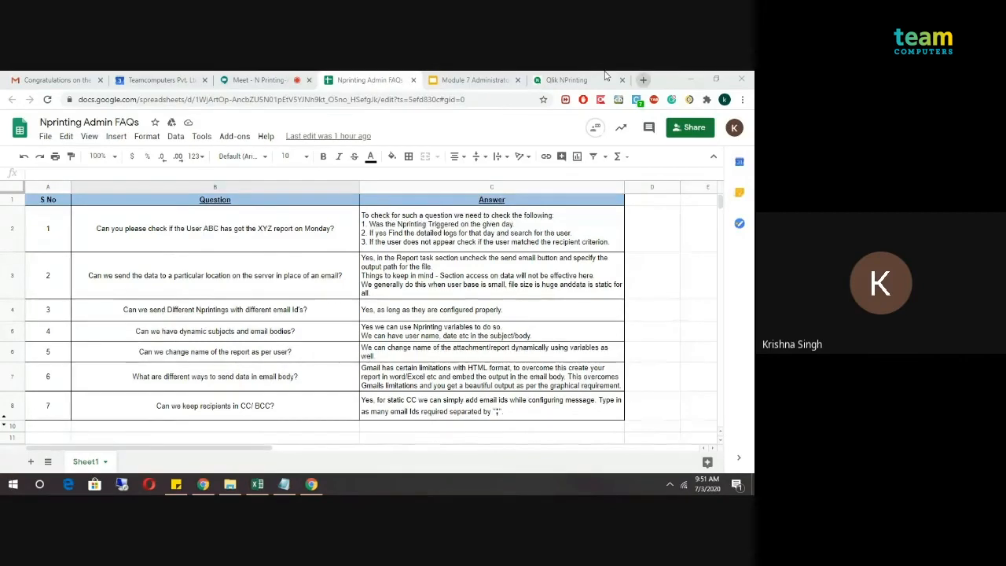
- Return to Qlik NPrinting, open the Expense Management Nprinting Demo App entry in the task executions and examine its overview and logs
left_click(548, 79)
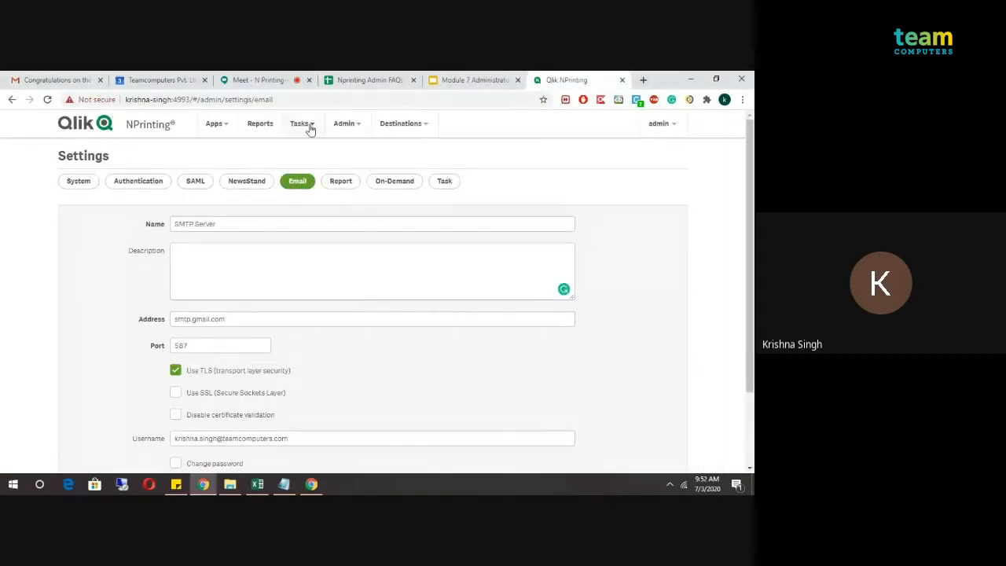
left_click(346, 126)
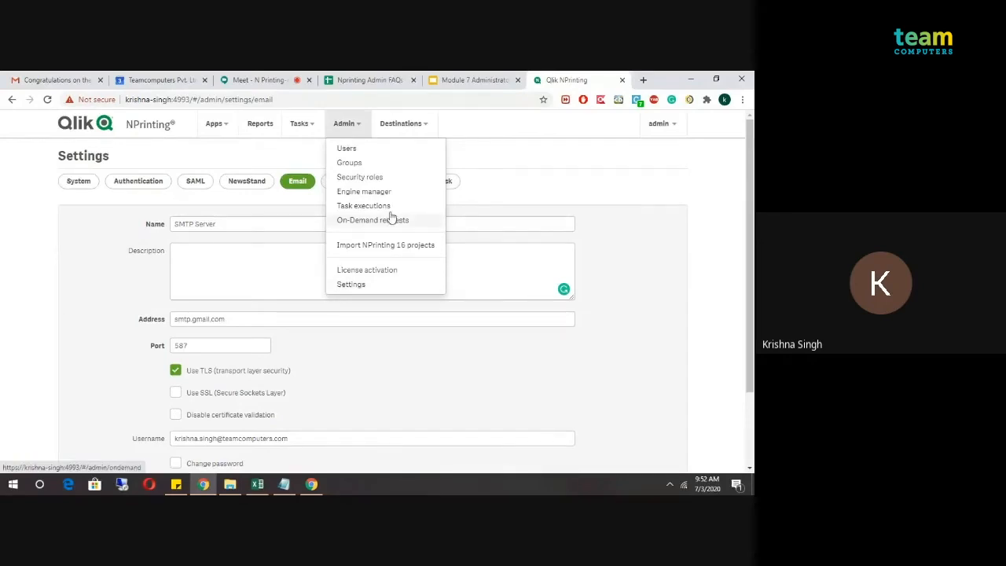
mouse_move(299, 137)
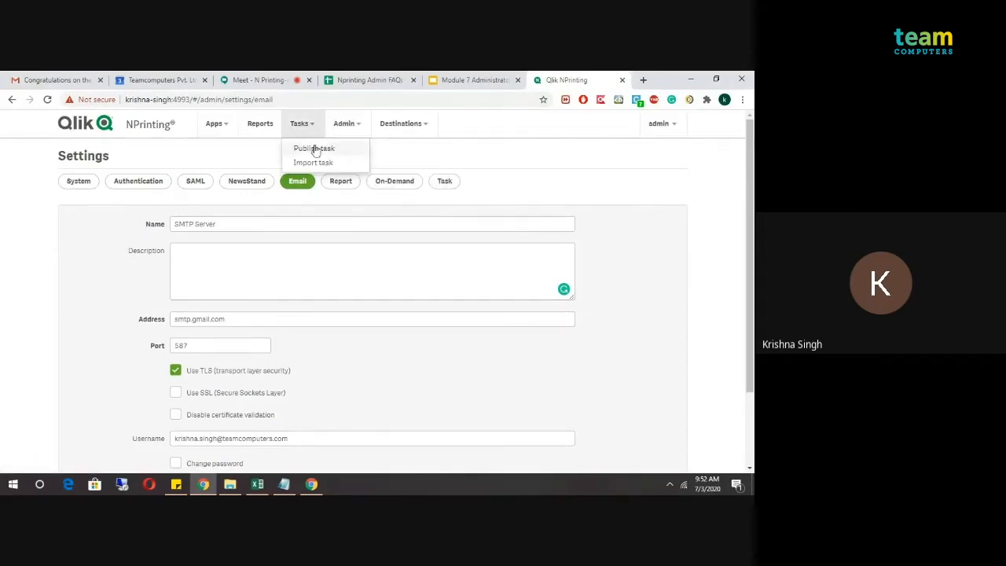
mouse_move(348, 128)
left_click(353, 210)
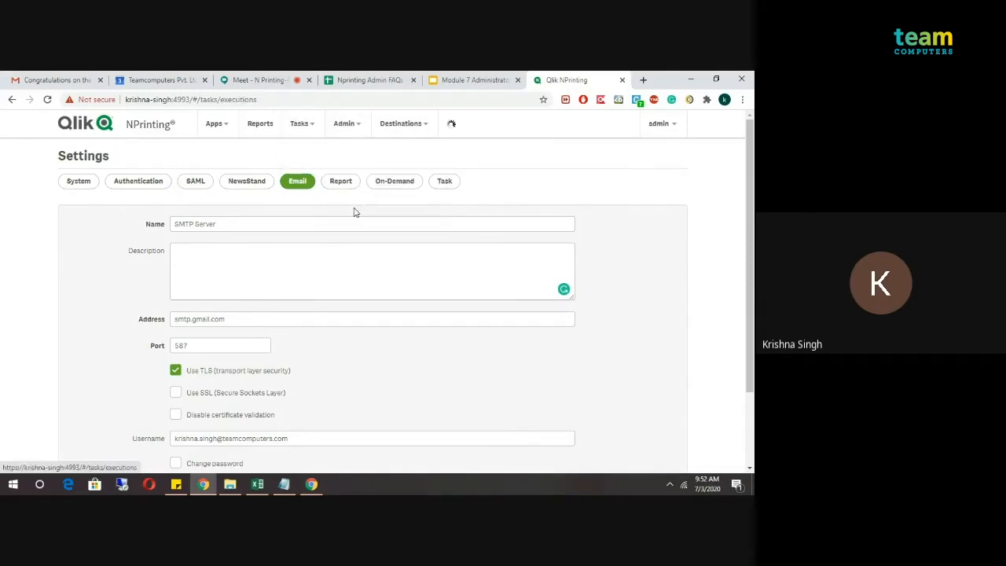
left_click(149, 240)
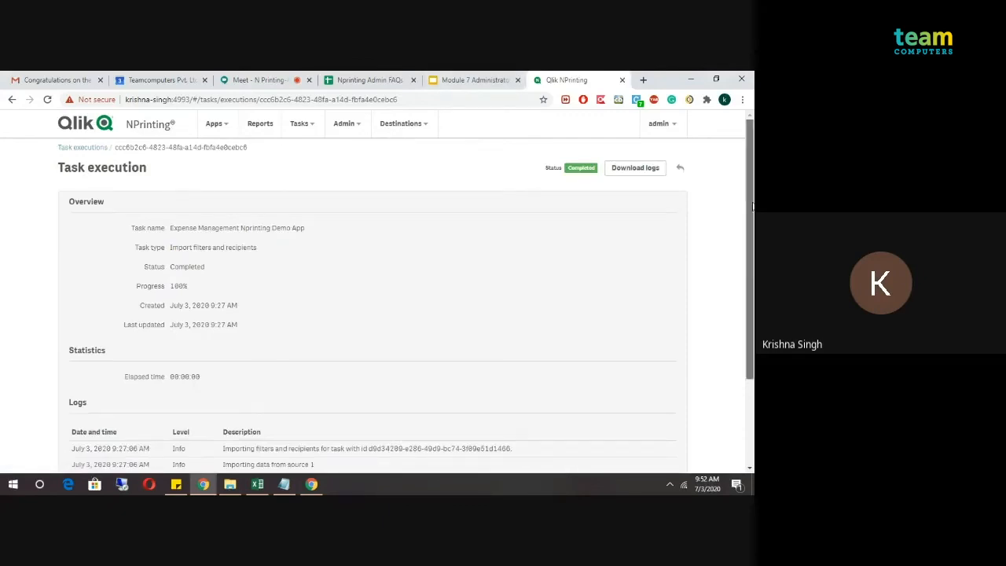
scroll(752, 206, "down", 2)
scroll(752, 205, "up", 2)
scroll(753, 206, "down", 2)
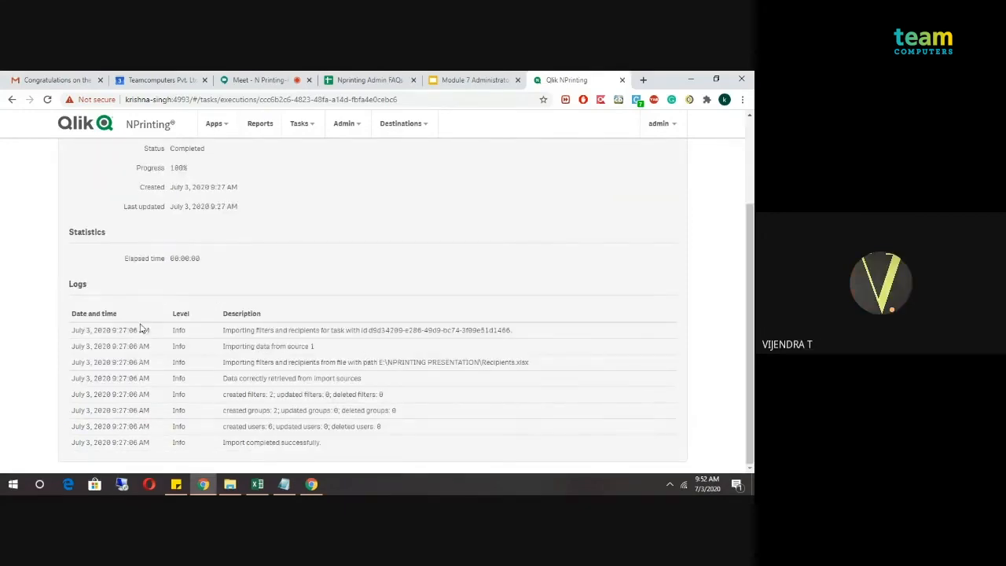
scroll(751, 330, "up", 2)
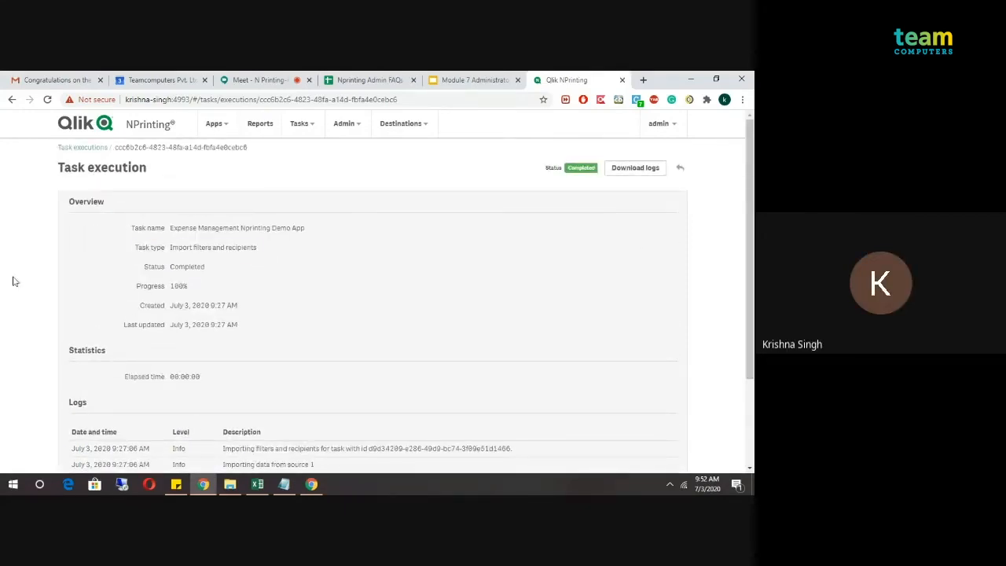
- Switch to File Explorer and open the Logs folder under C:\ProgramData\NPrinting
left_click(229, 484)
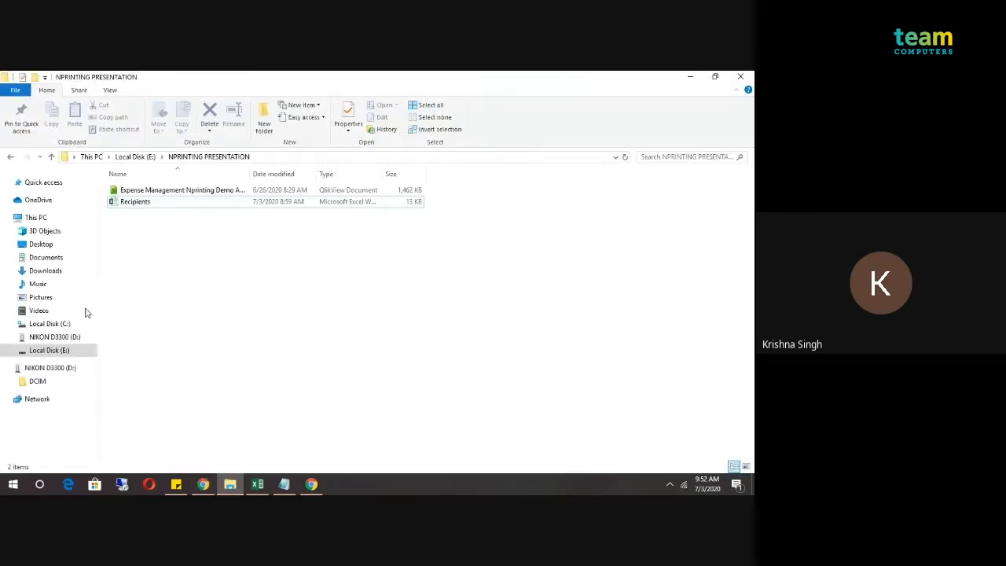
left_click(47, 326)
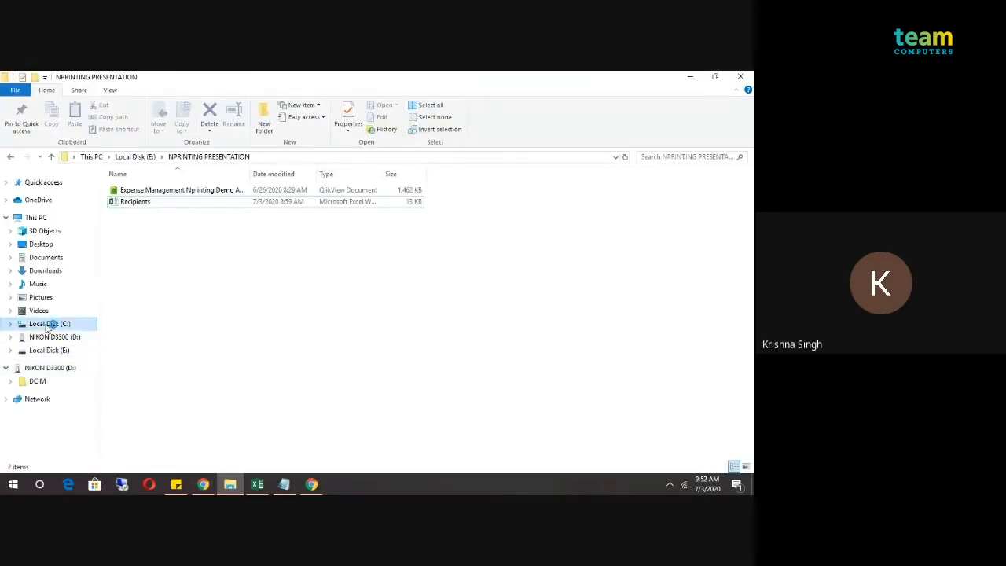
left_click(177, 308)
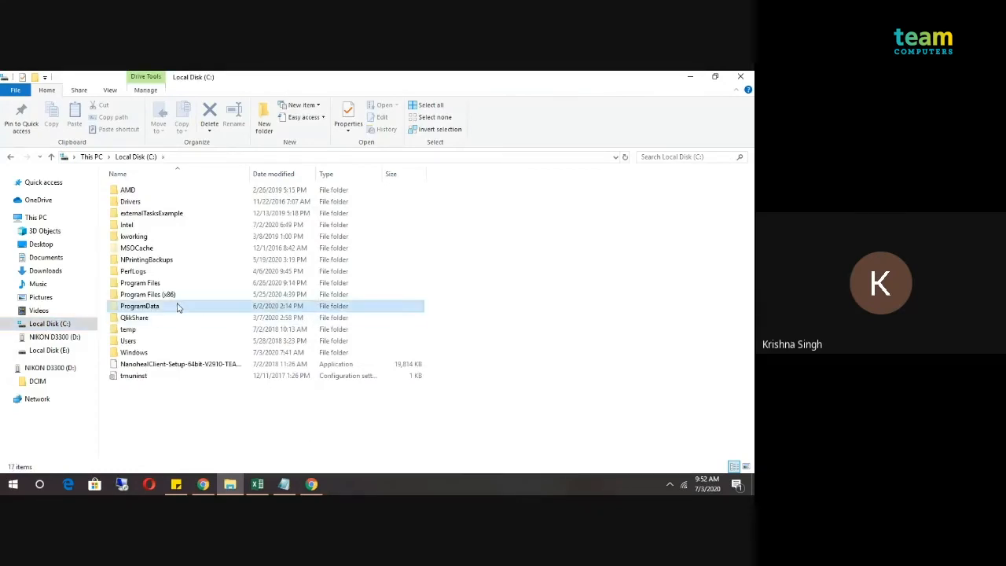
double_click(178, 307)
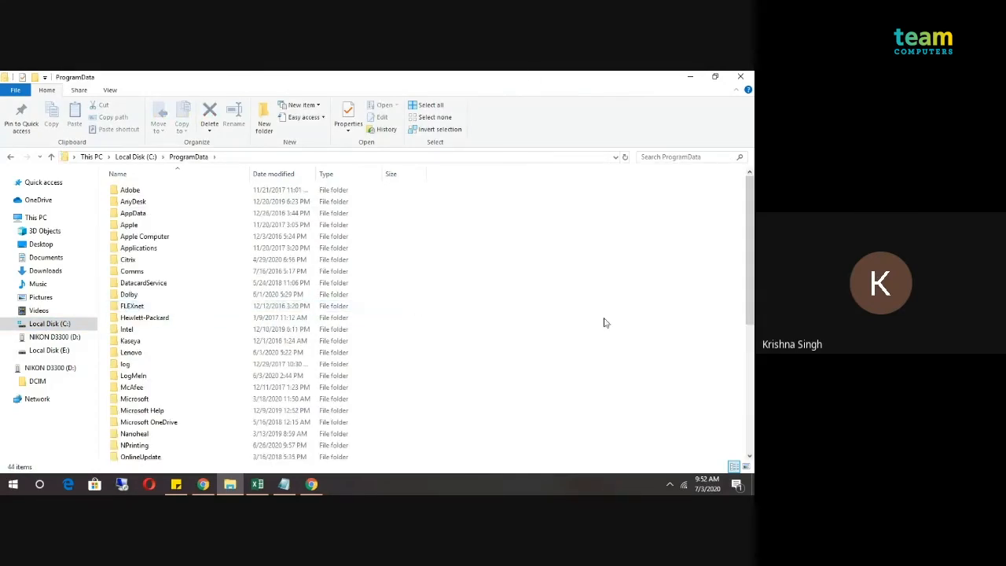
left_click_drag(751, 230, 752, 264)
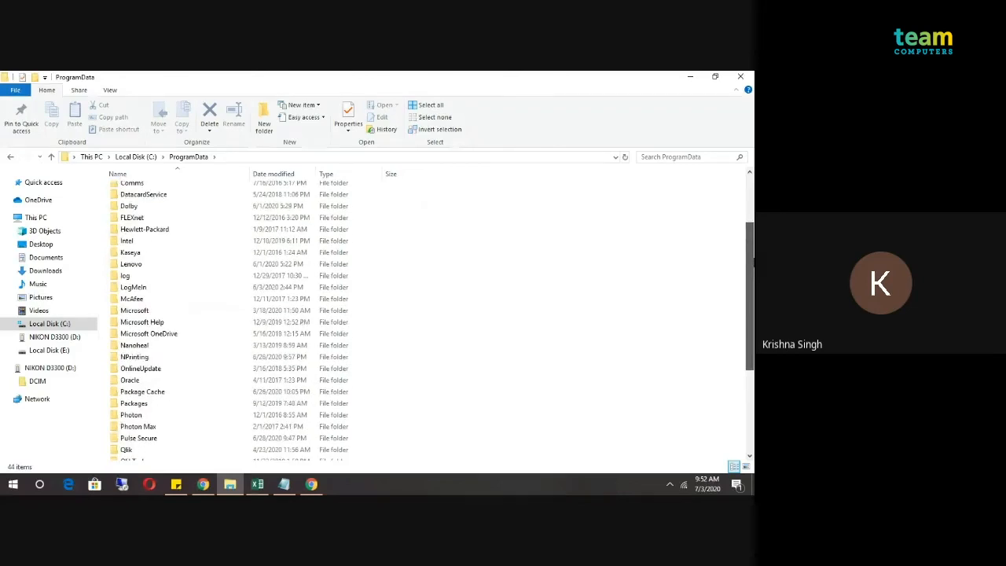
left_click(220, 356)
double_click(220, 356)
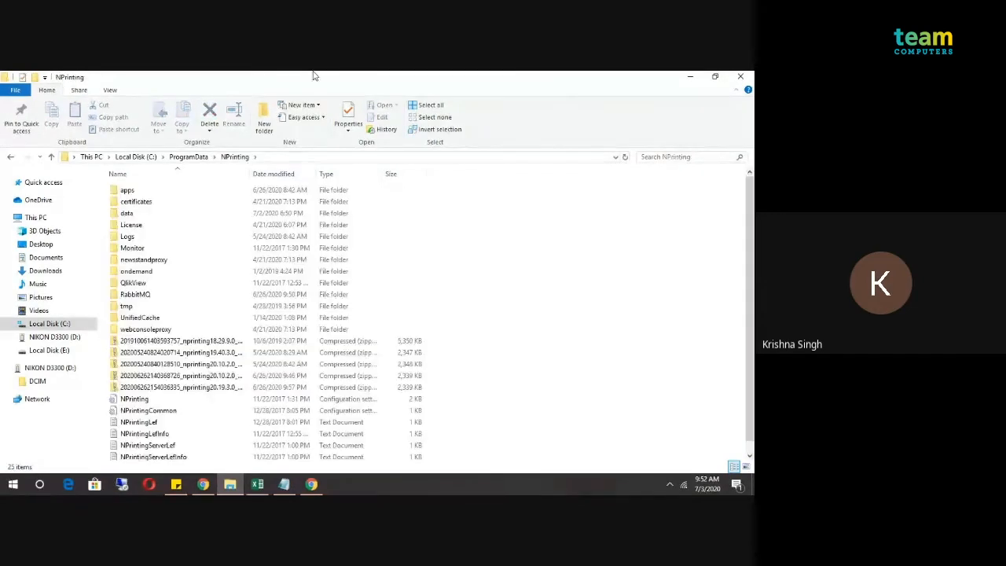
left_click(242, 240)
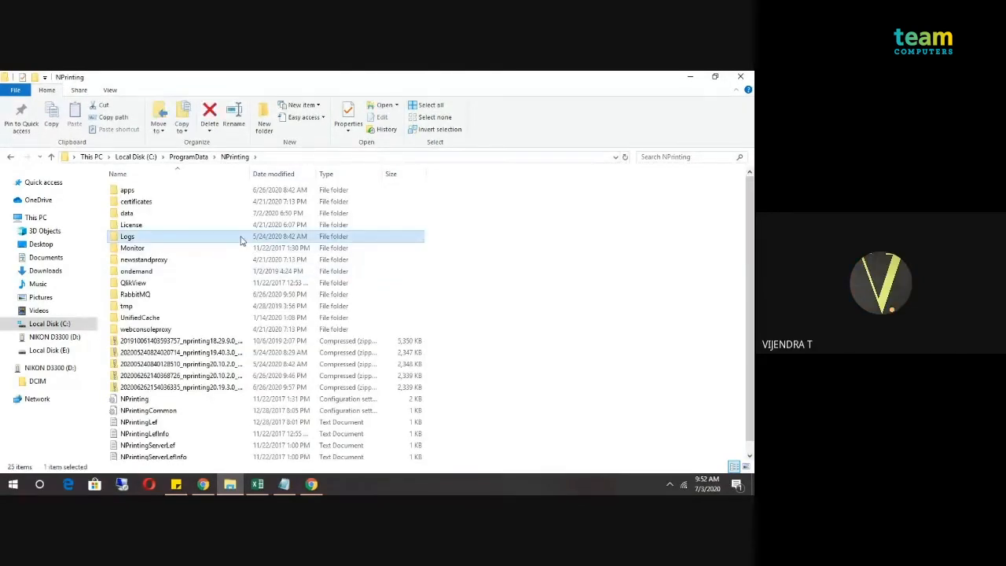
double_click(242, 241)
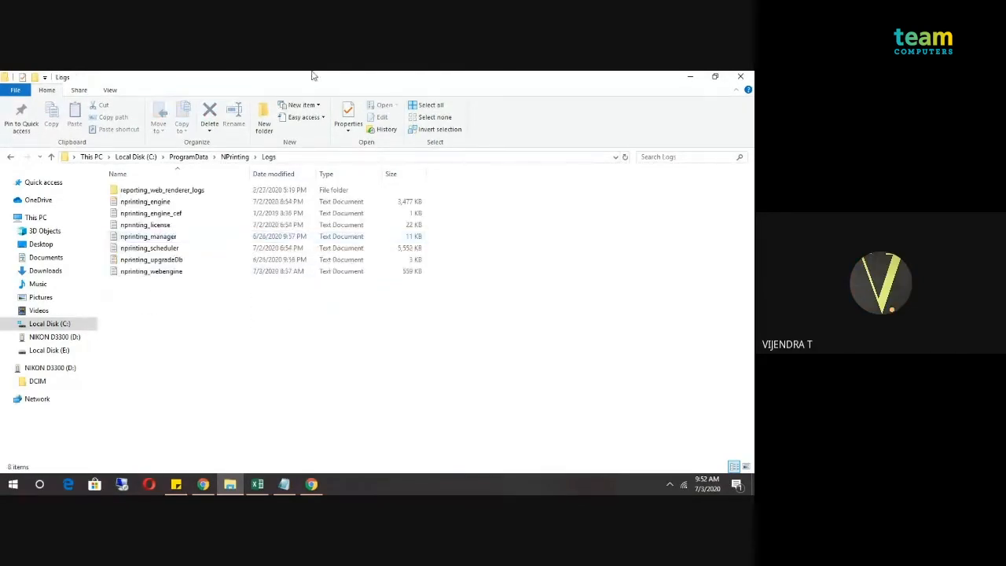
- Open the nprinting_scheduler log file in Notepad and maximize its window
left_click(185, 249)
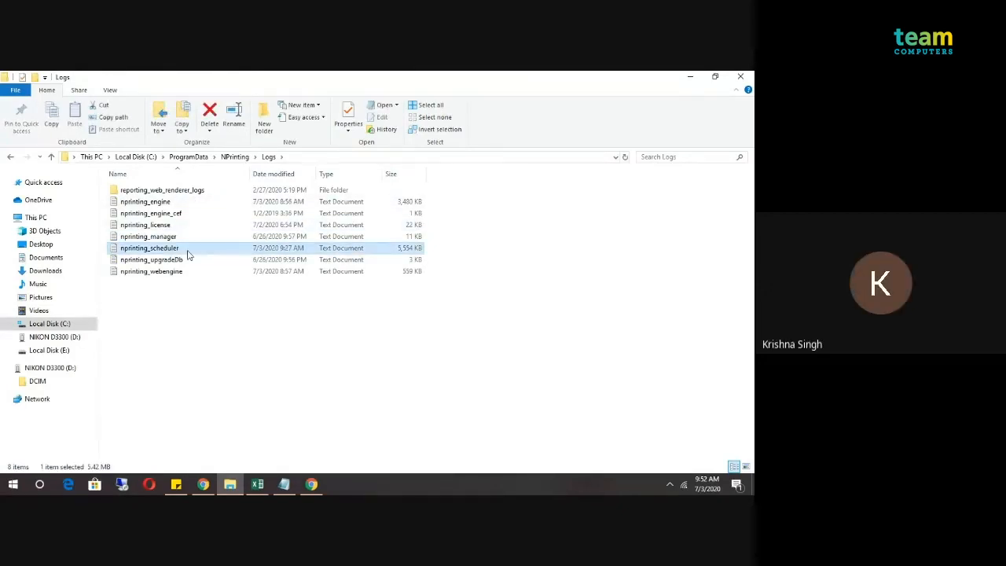
double_click(187, 251)
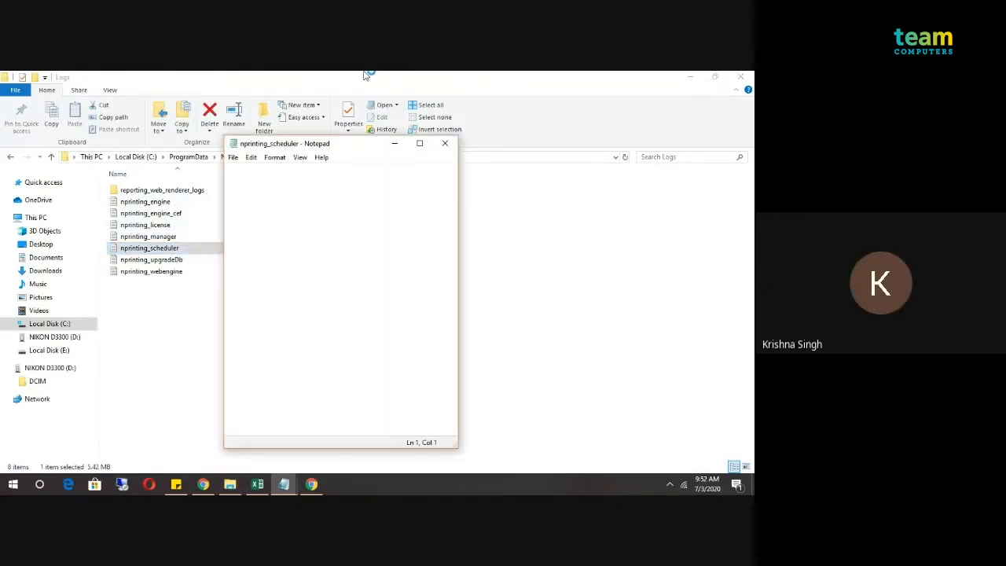
left_click(420, 143)
- Switch to the browser, highlight the task execution's ID in Qlik NPrinting, and return to the nprinting_scheduler log in Notepad
left_click(202, 484)
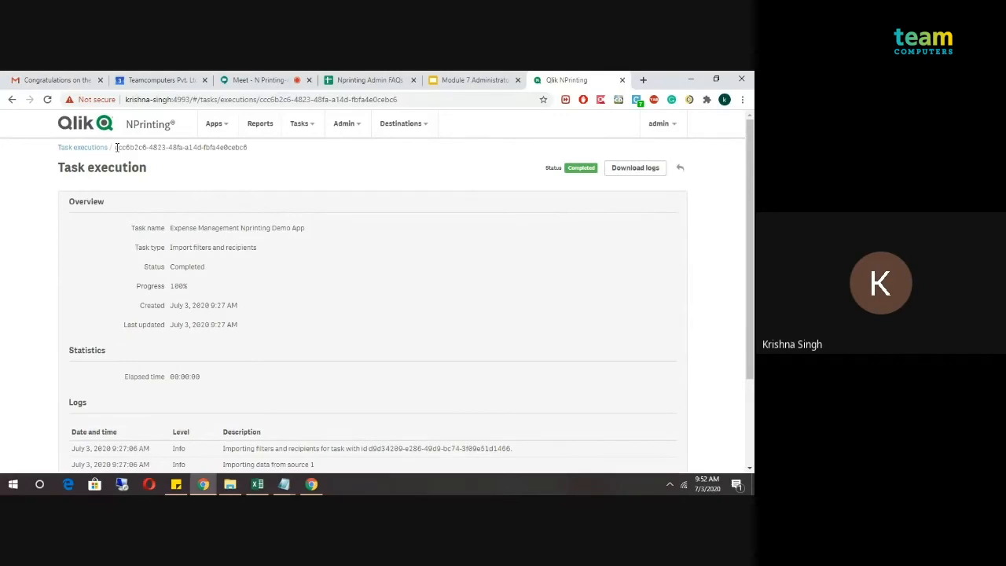
left_click_drag(116, 147, 321, 152)
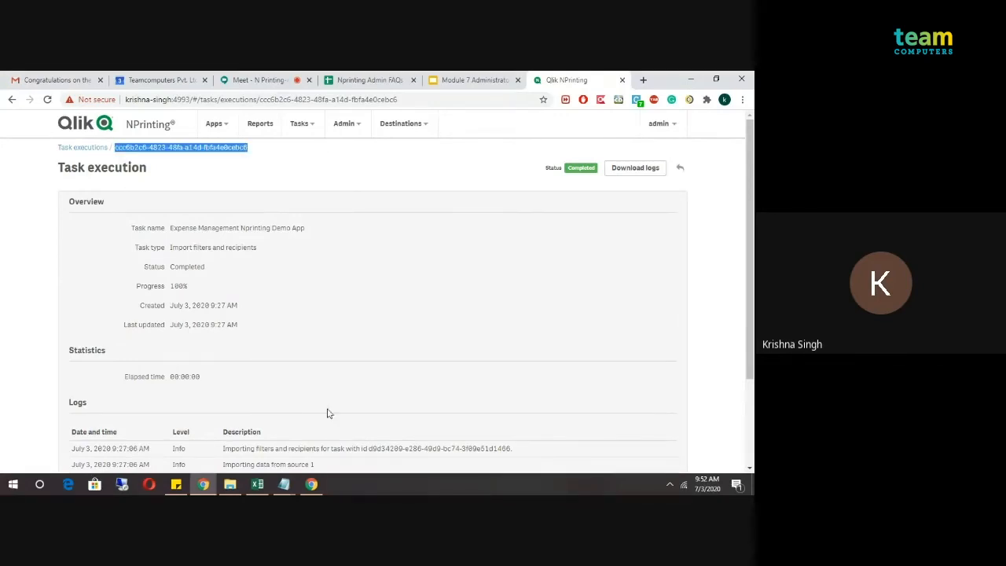
mouse_move(288, 487)
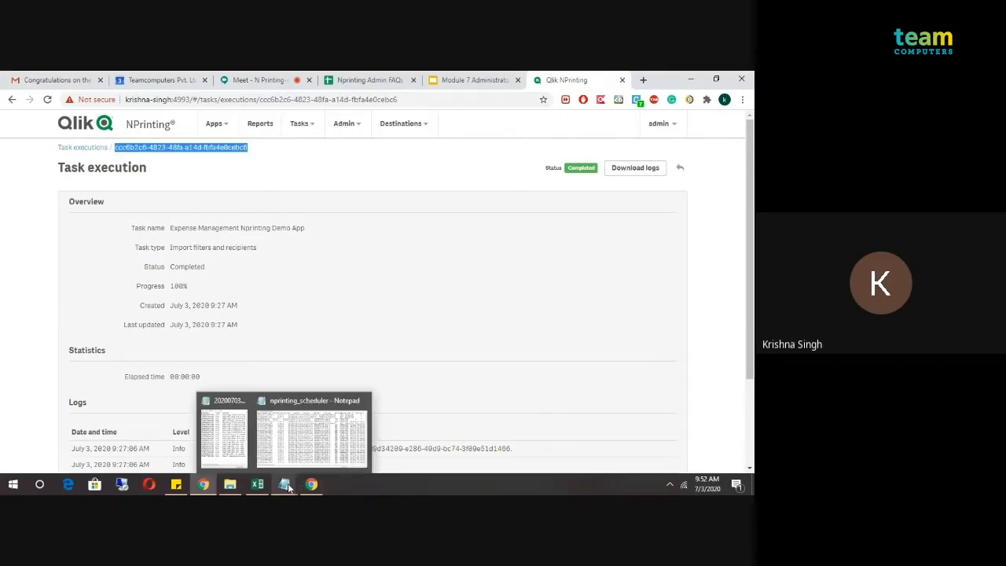
left_click(317, 447)
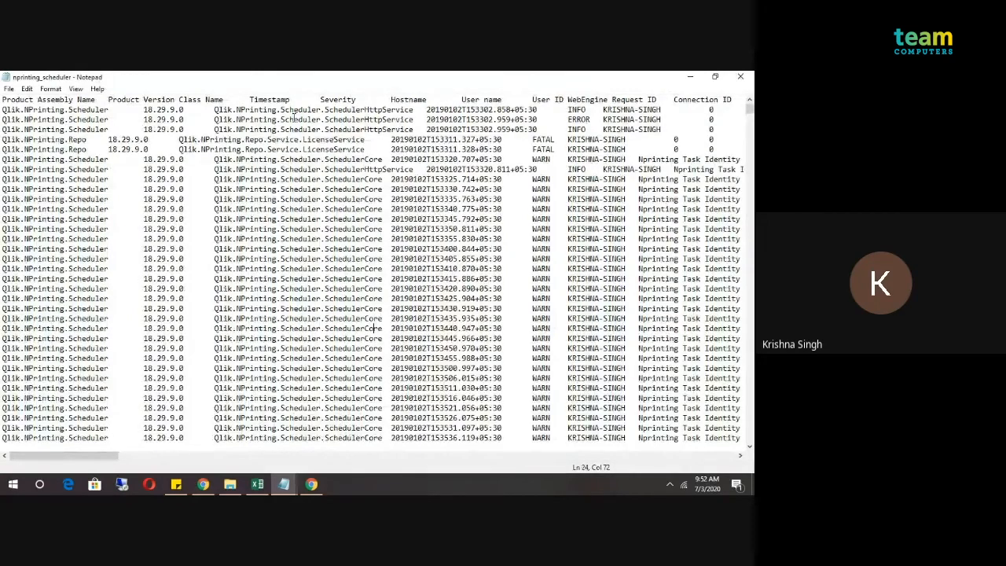
- Examine the entries of the scheduler log in Notepad and minimize its window
left_click(438, 329)
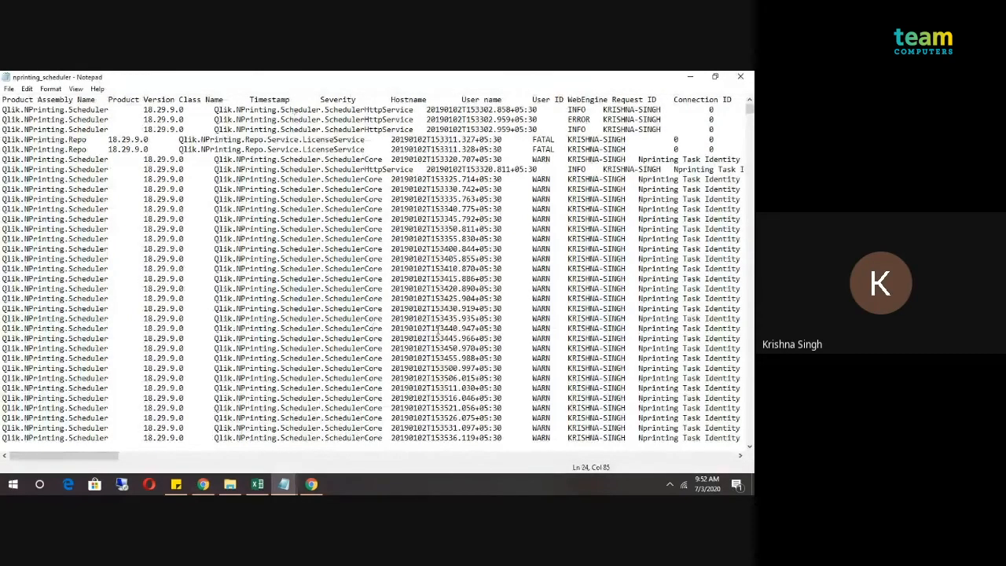
left_click(3, 99)
left_click(464, 316)
left_click(499, 258)
left_click(693, 77)
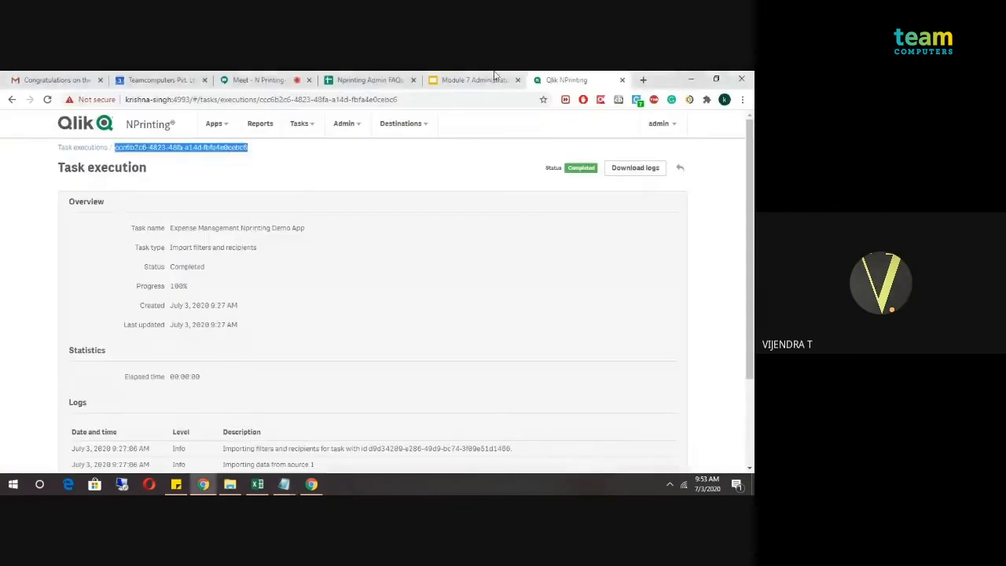
- Examine the Logs section of the import task execution, consult the Nprinting Admin FAQs sheet, and return to Qlik NPrinting
left_click(399, 182)
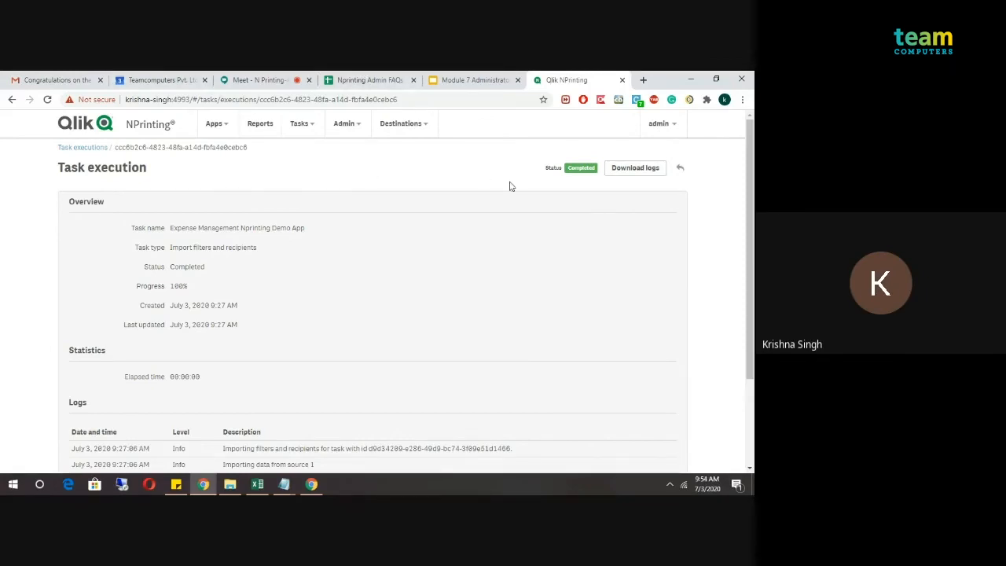
scroll(752, 190, "down", 3)
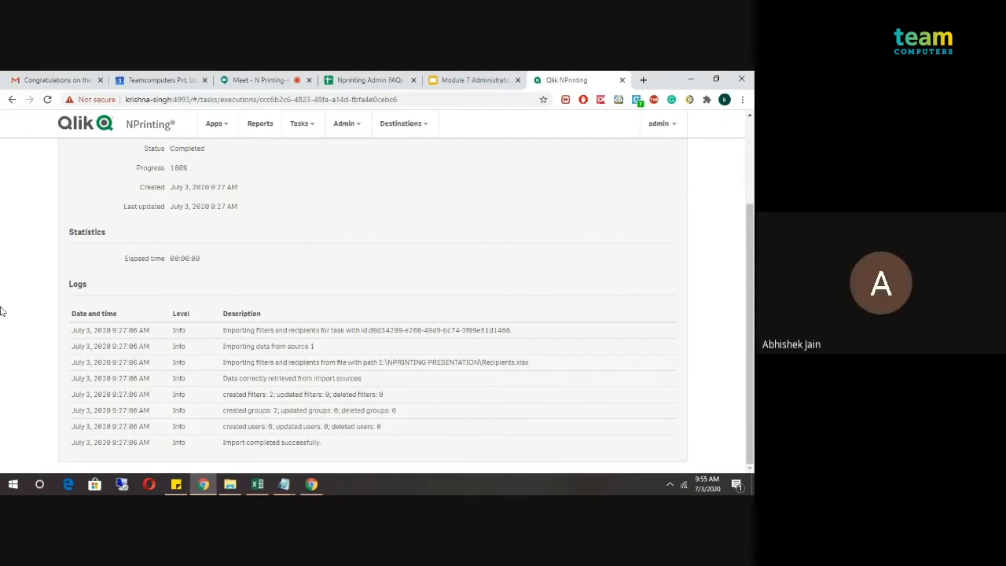
left_click(350, 77)
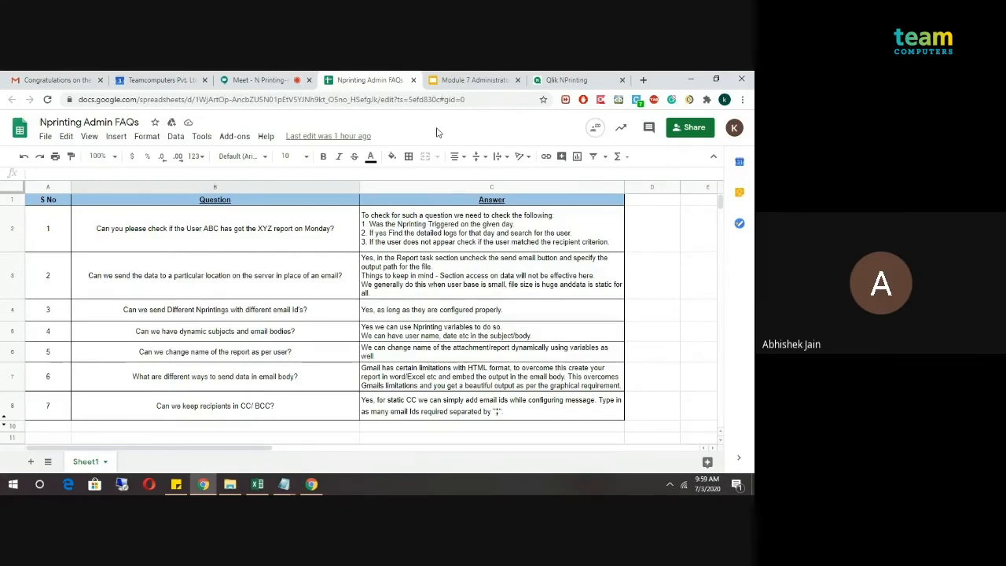
left_click(585, 75)
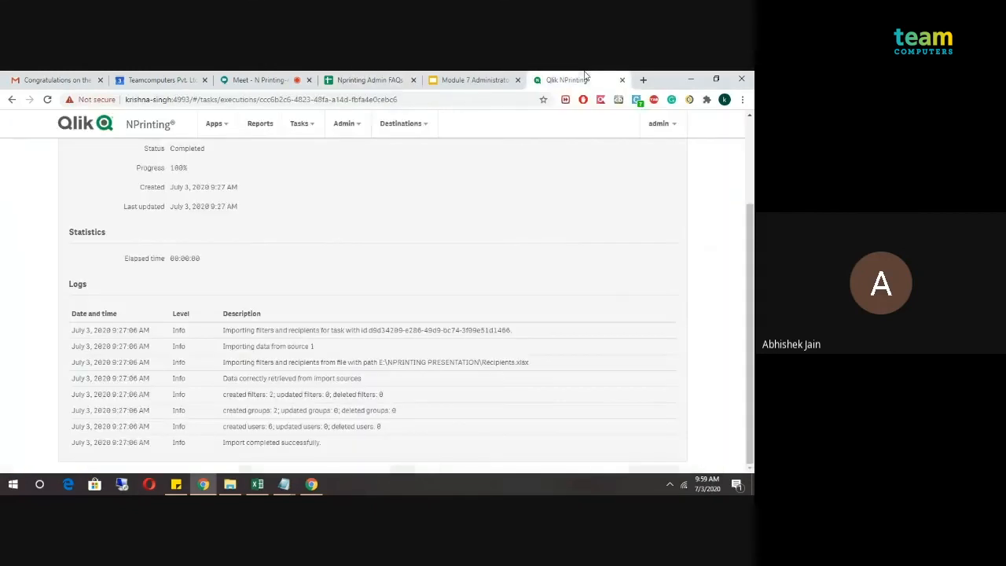
scroll(752, 344, "up", 2)
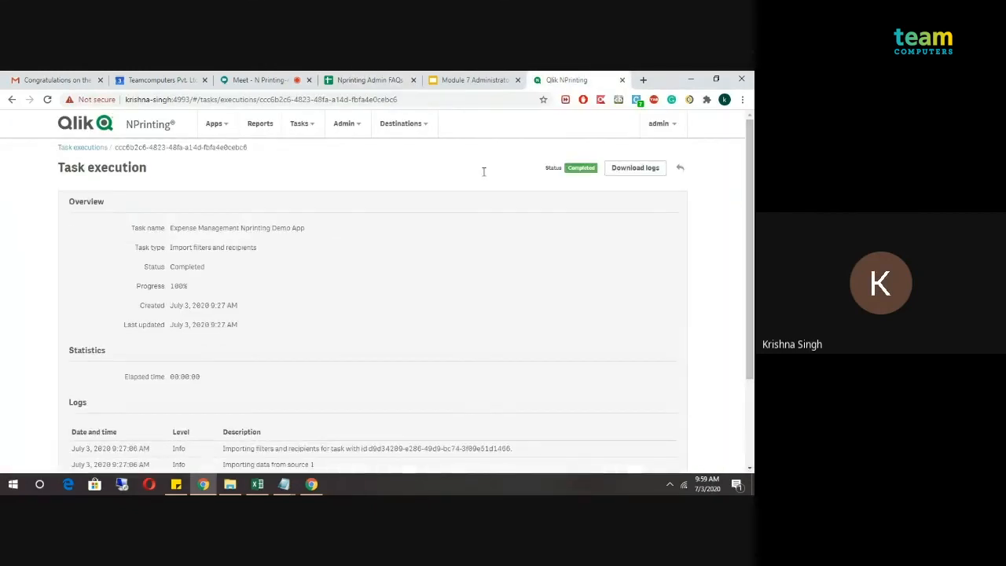
- Open the expense publish task's email message settings and examine the sender, To, CC, BCC, subject and body fields
left_click(305, 125)
left_click(312, 148)
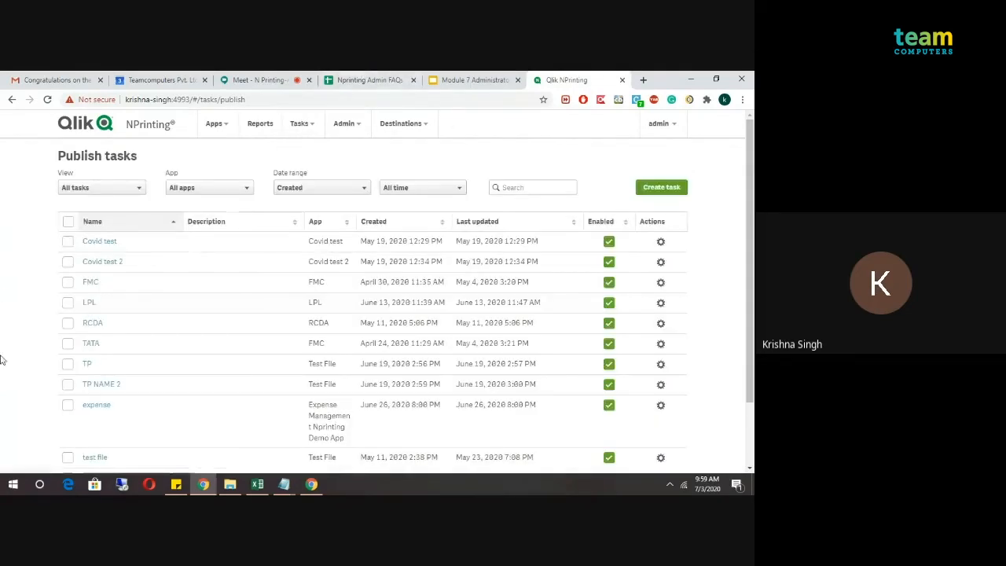
left_click(97, 405)
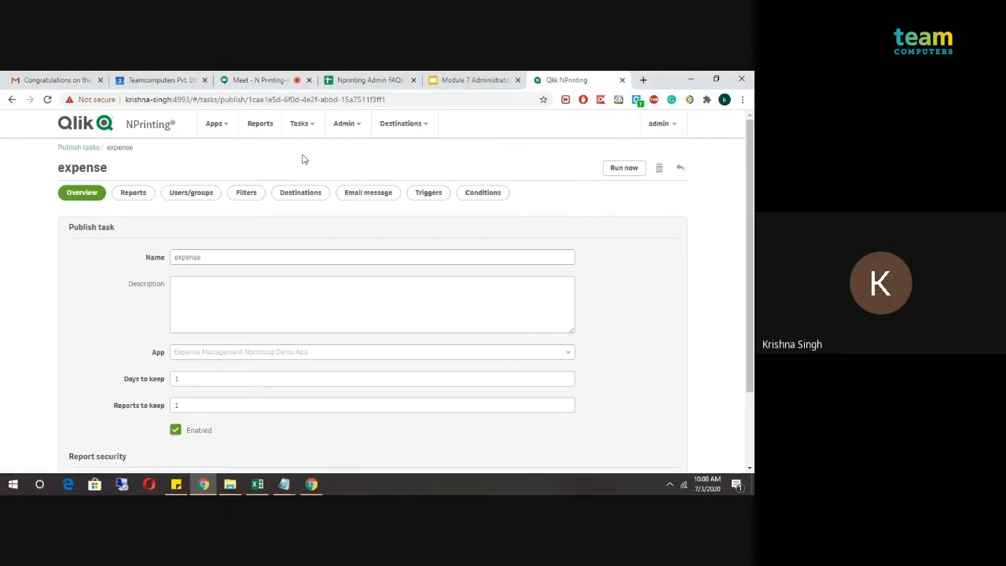
left_click(359, 203)
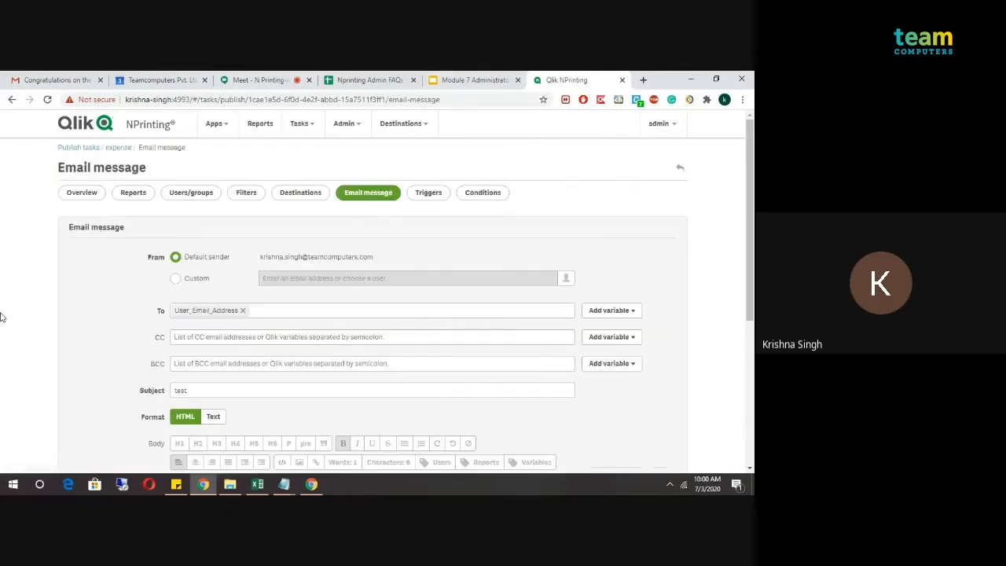
scroll(751, 252, "down", 1)
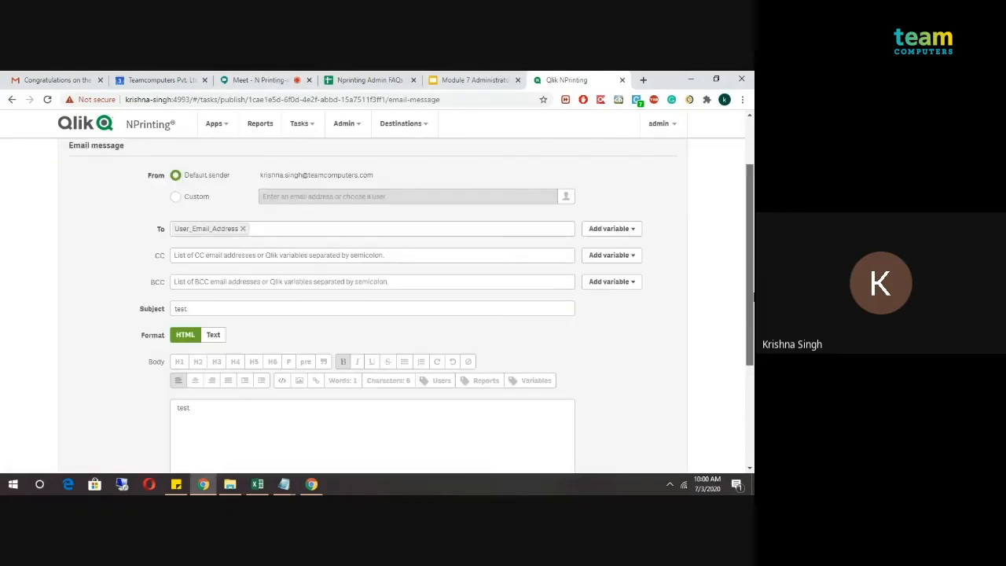
left_click(203, 254)
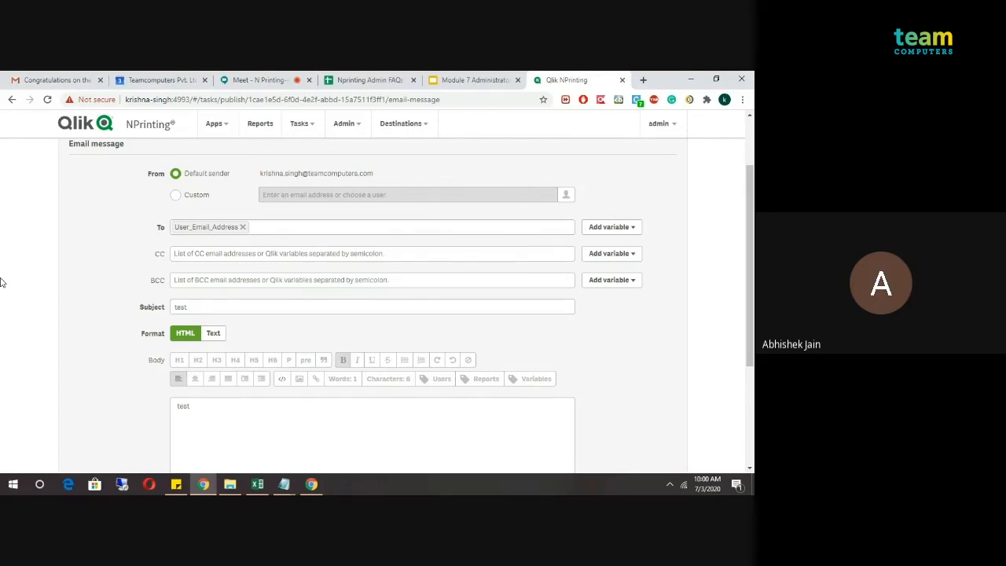
- Consult the Nprinting Admin FAQs sheet, return to Qlik NPrinting, and open the User security role to examine its settings
left_click(338, 75)
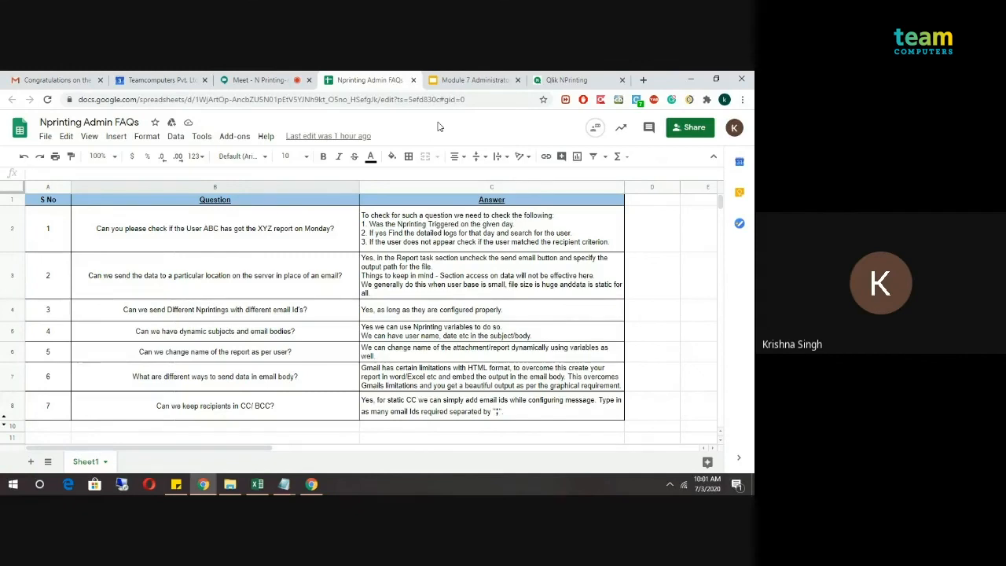
left_click(563, 79)
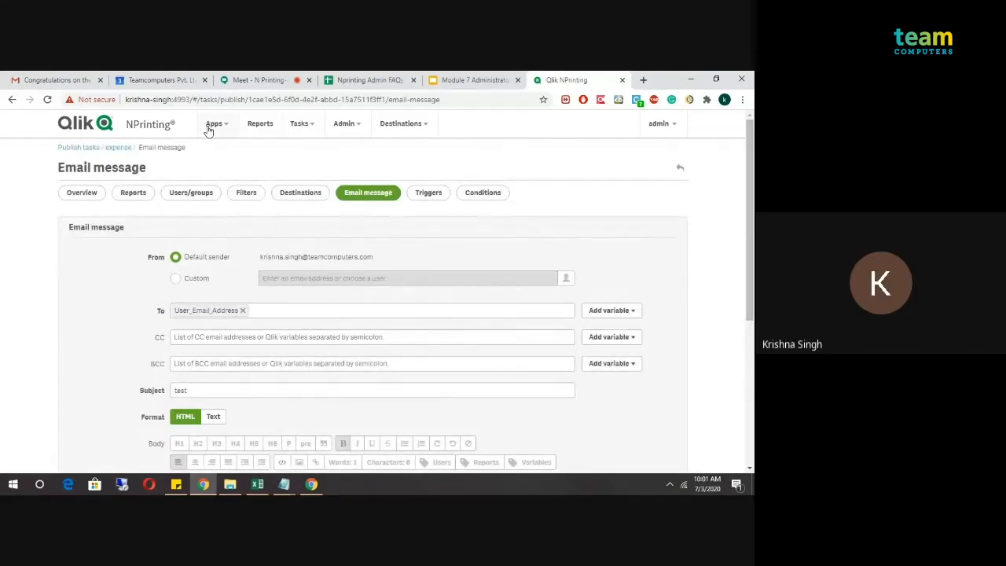
left_click(346, 123)
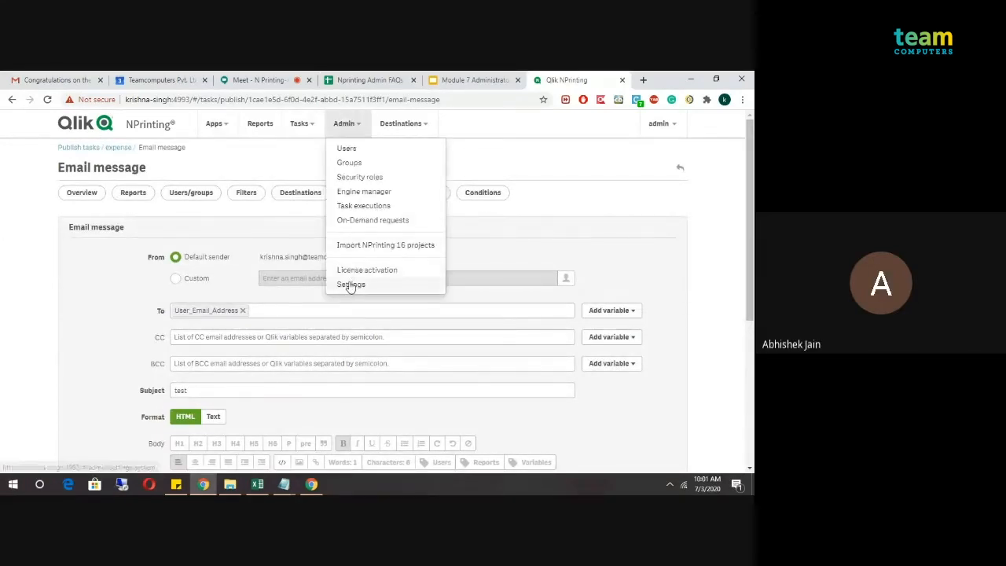
left_click(360, 177)
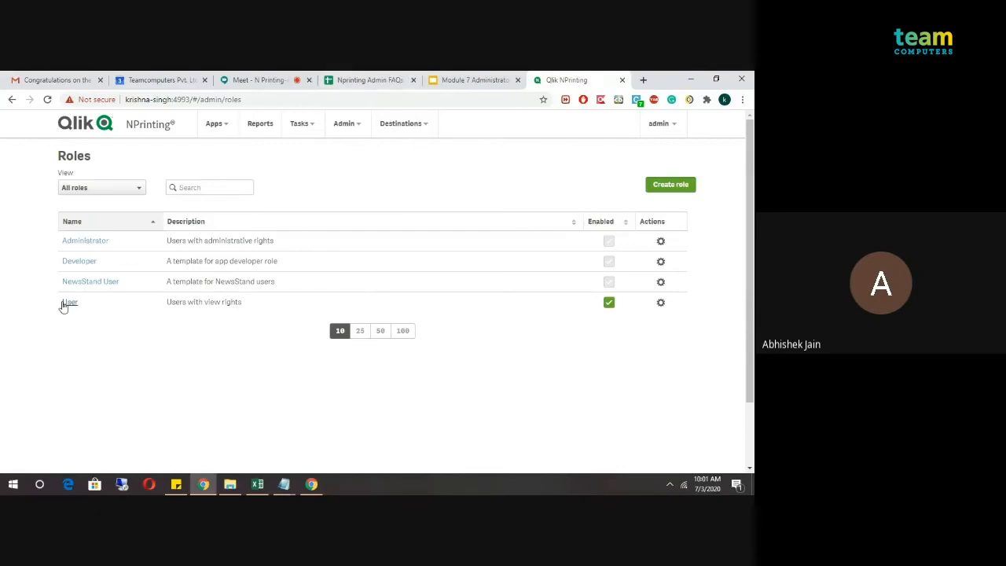
left_click(67, 303)
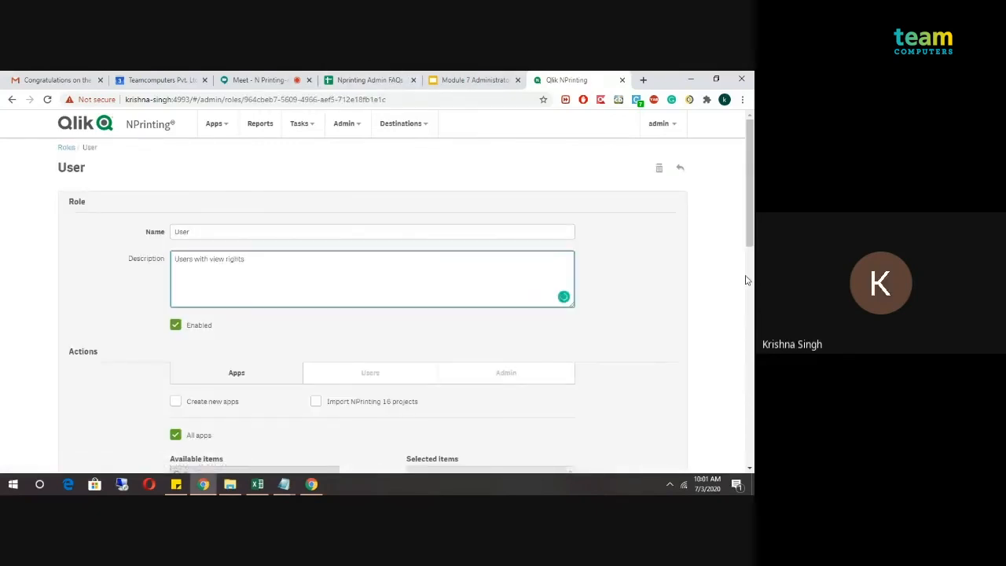
left_click_drag(752, 160, 753, 196)
left_click(155, 232)
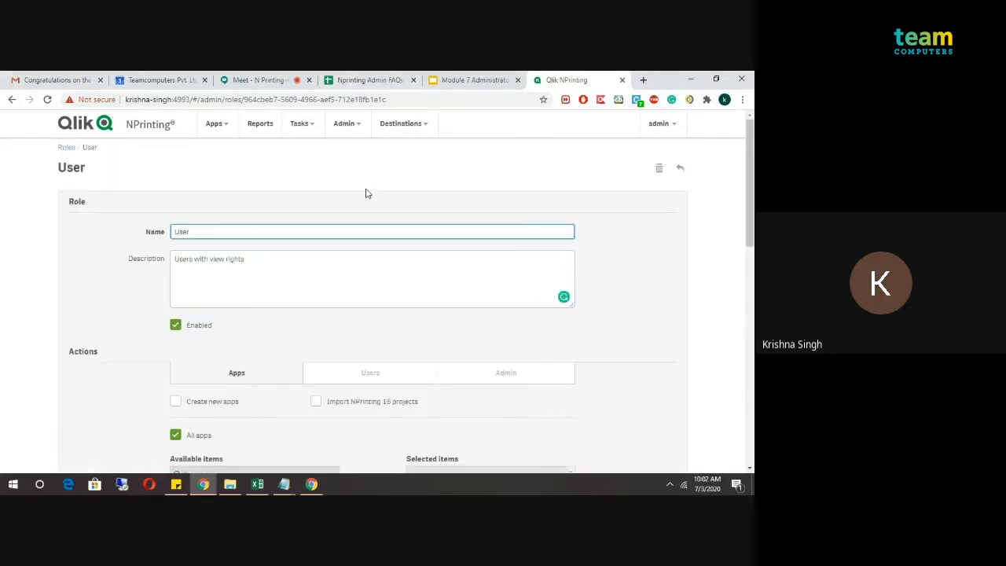
left_click(6, 289)
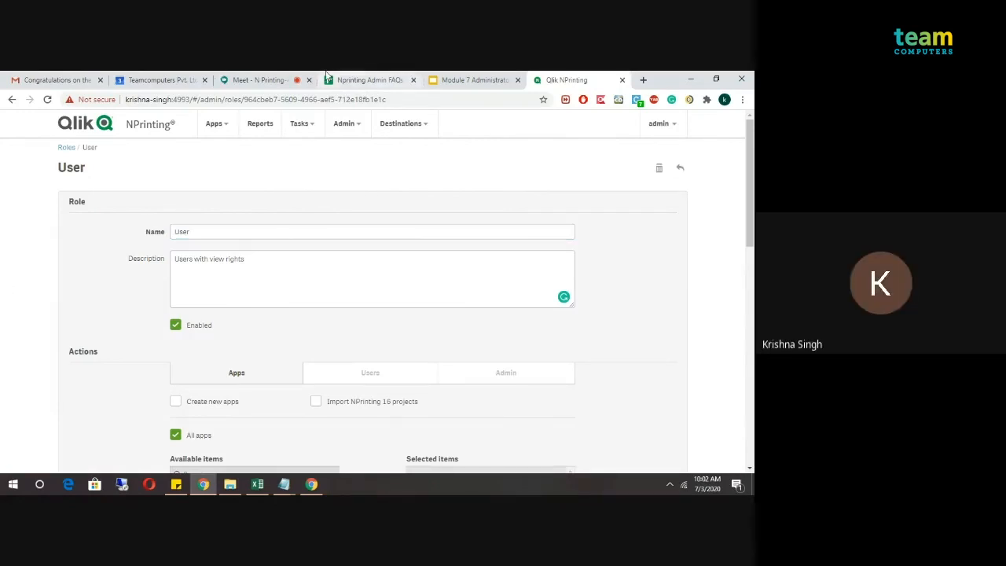
key("Tab")
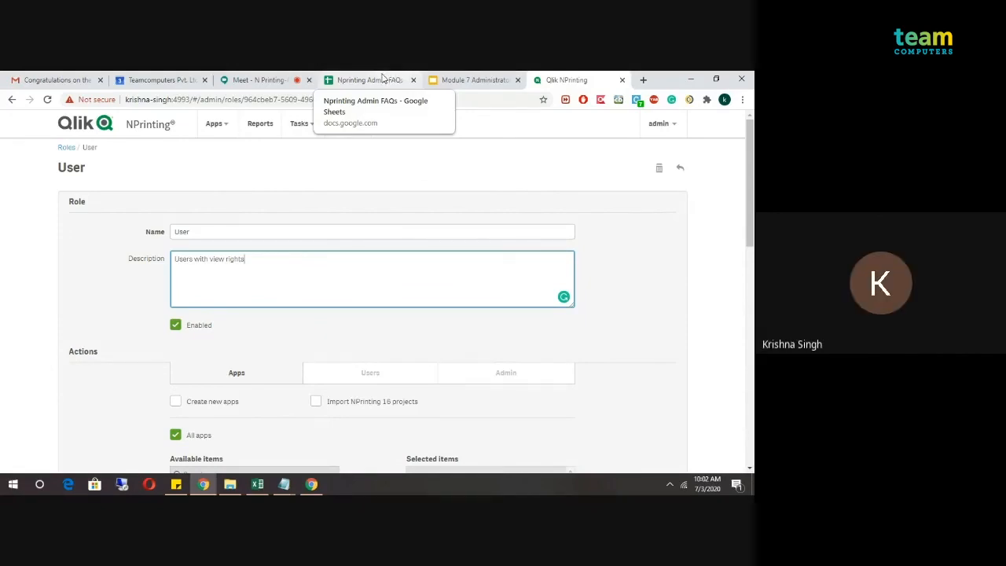
left_click(435, 177)
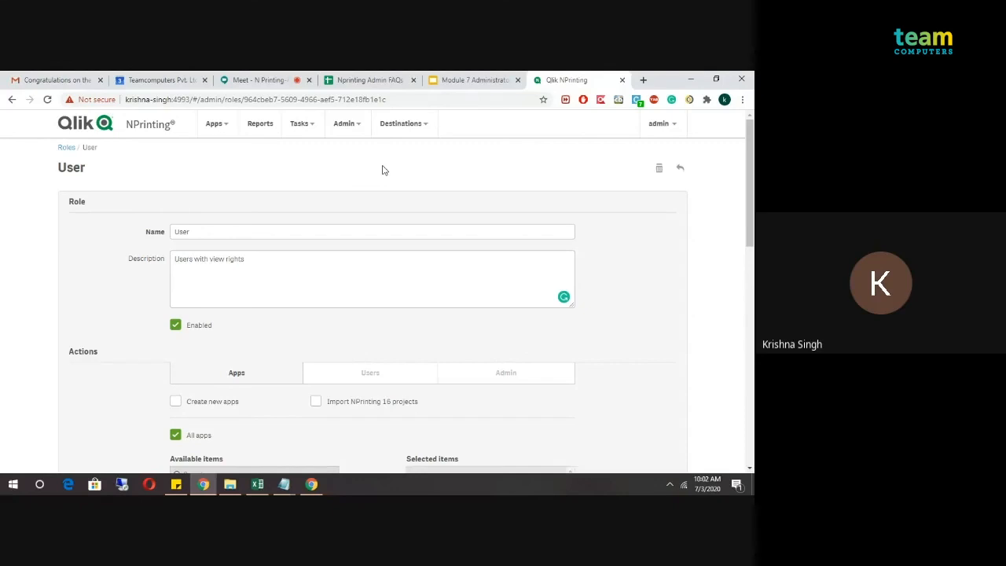
left_click(30, 312)
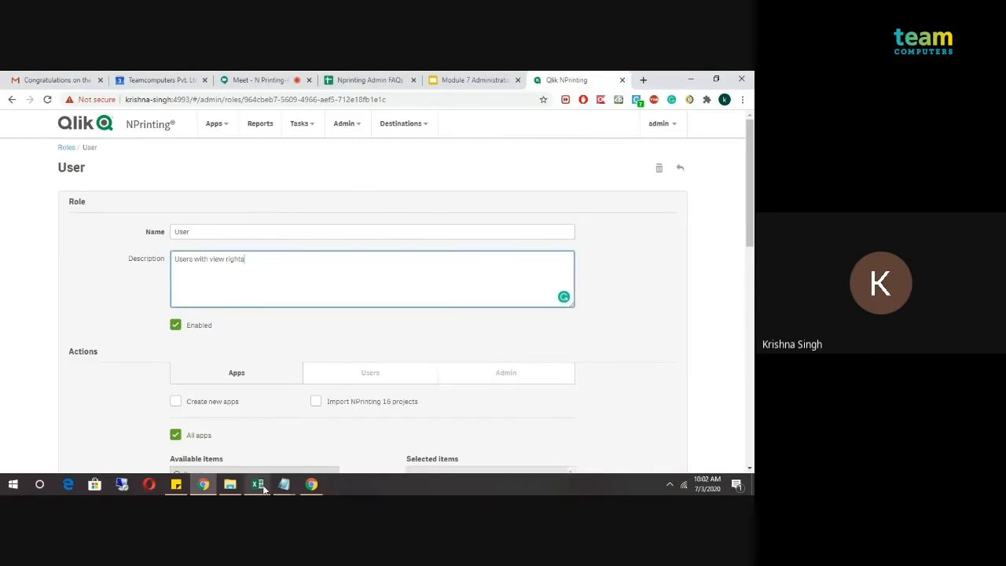
mouse_move(263, 489)
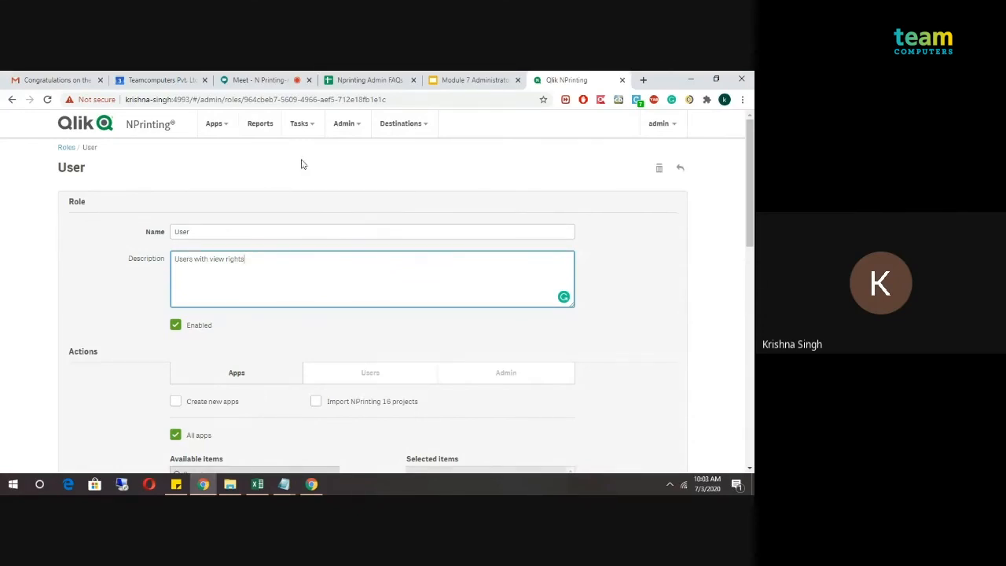
left_click(132, 201)
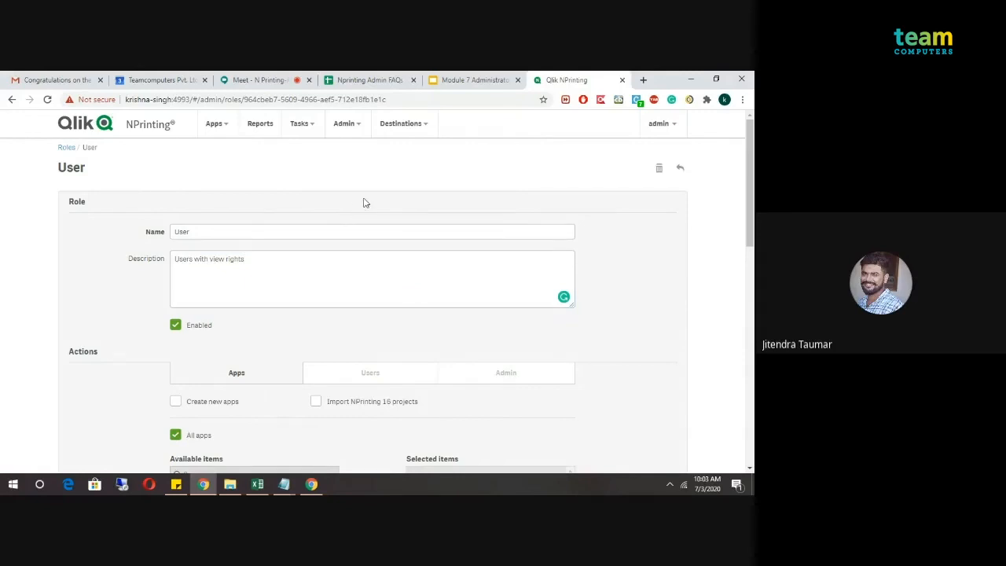